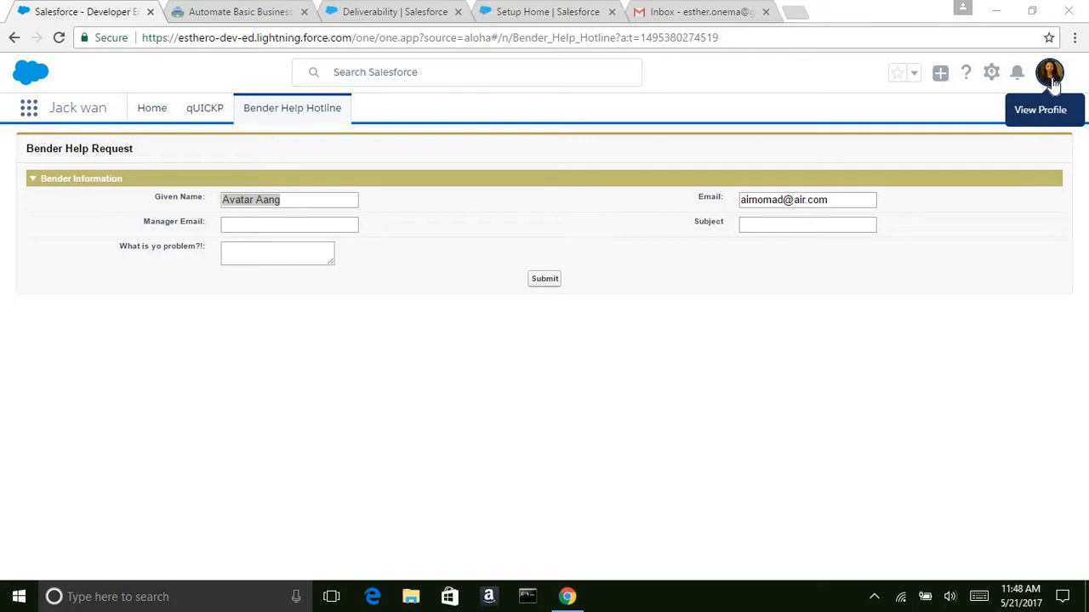
click(1048, 78)
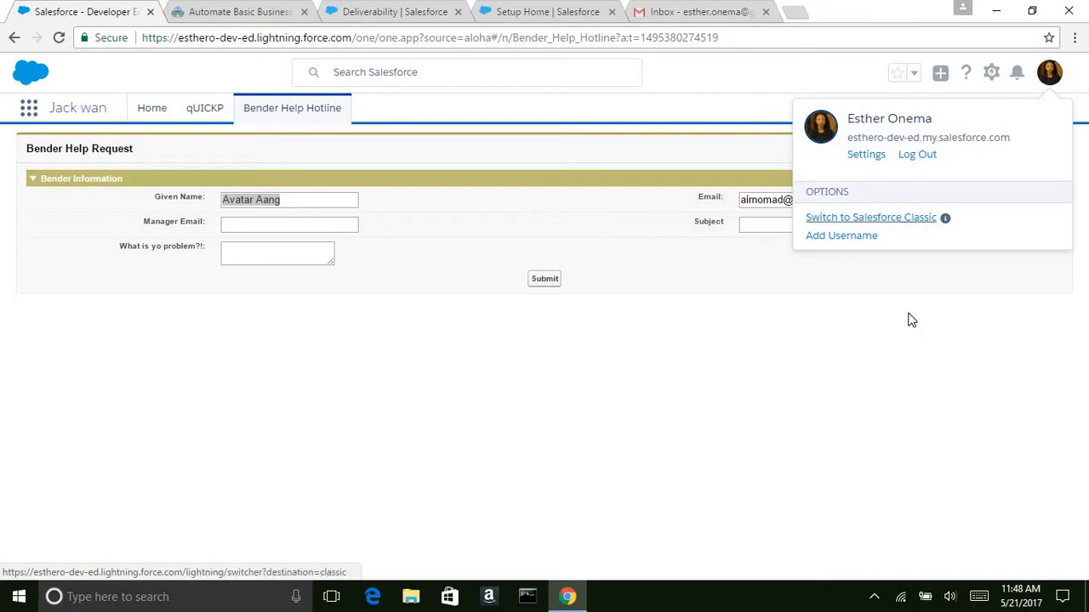
click(1052, 78)
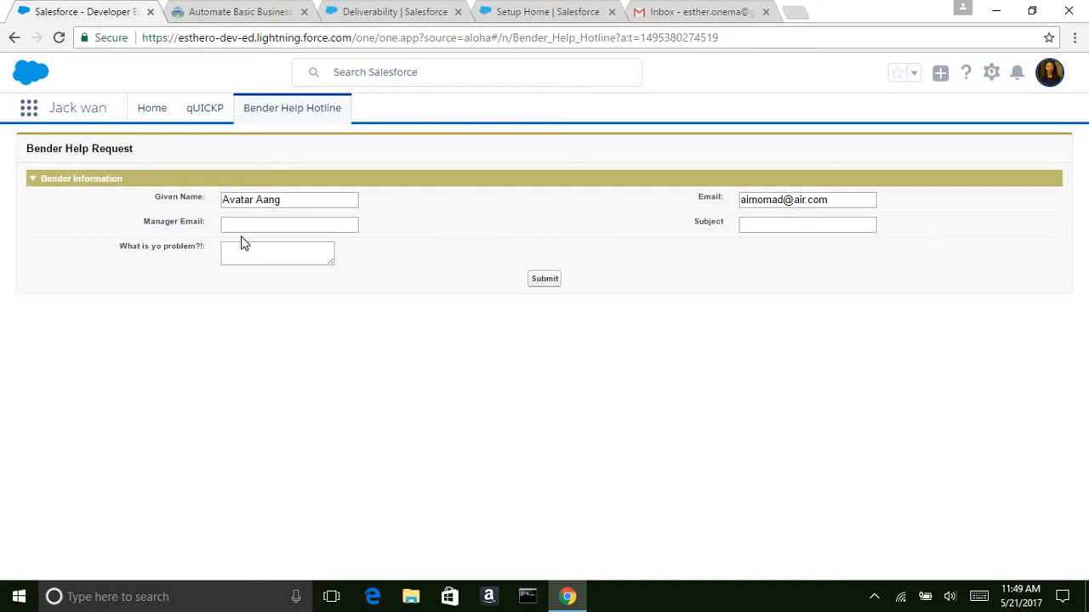
- Review the Process Builder section of the Trailhead unit, highlighting the sentence on what triggers the action group, and return to the Bender Help Request form
click(204, 11)
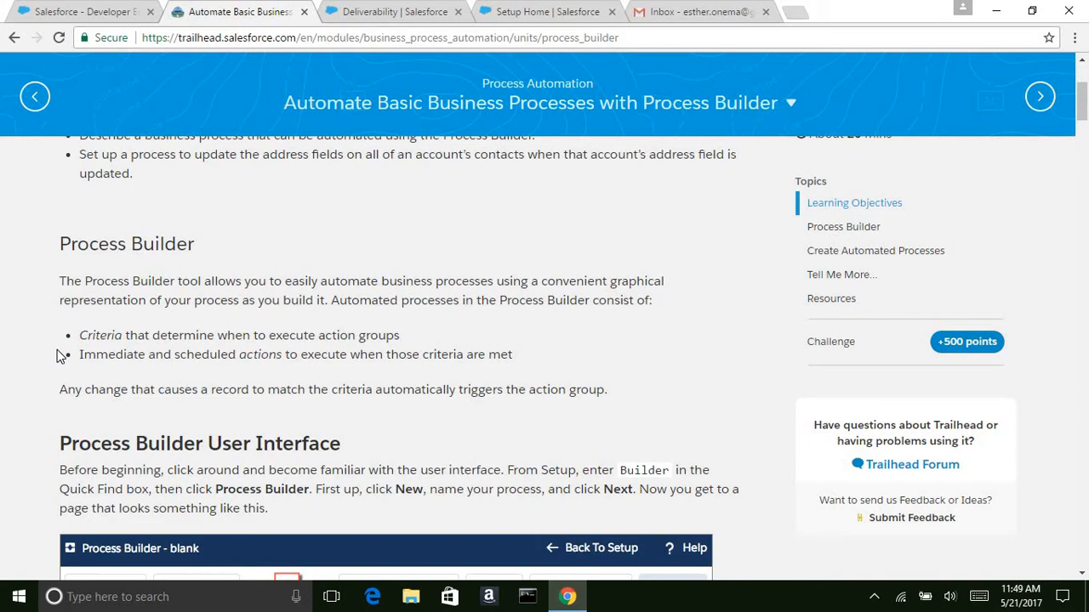
triple_click(65, 393)
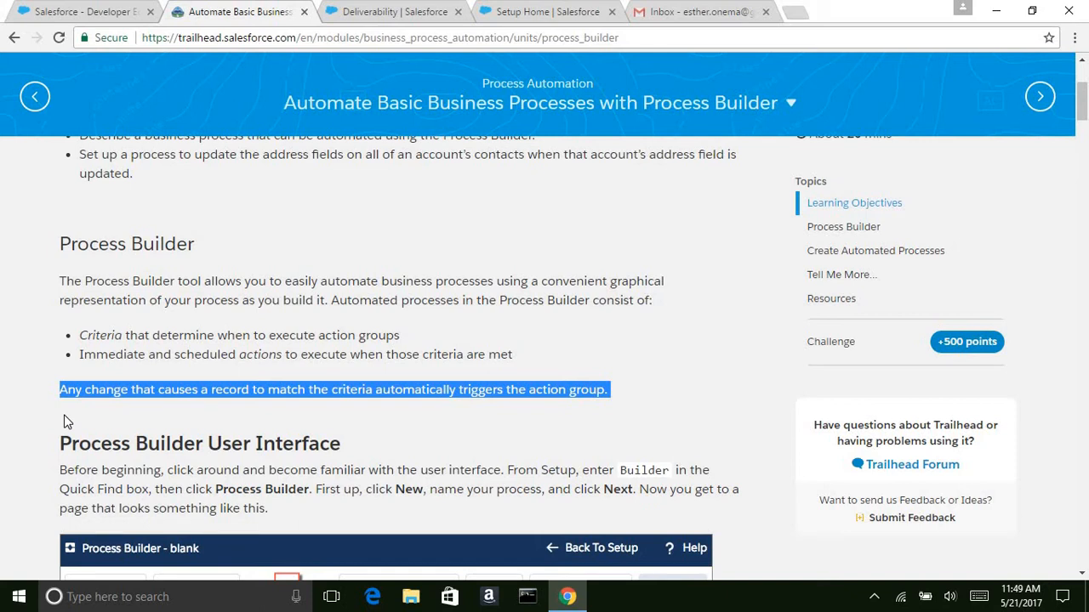
click(58, 10)
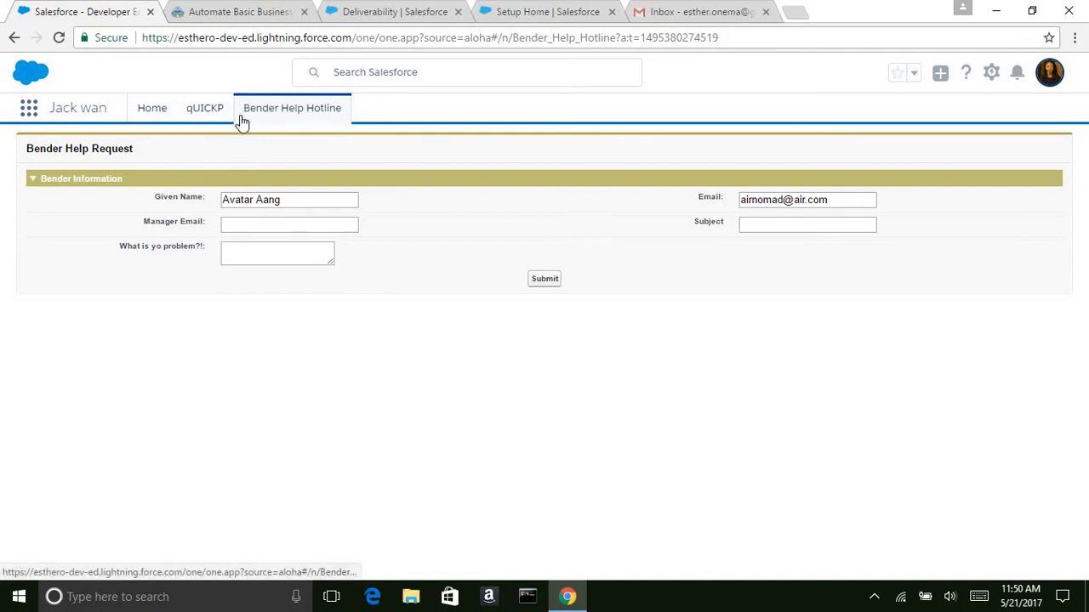
- Replace the old Deliverability tab with a newly opened Setup tab, and open the Deliverability page by searching Setup for "deliver"
click(405, 12)
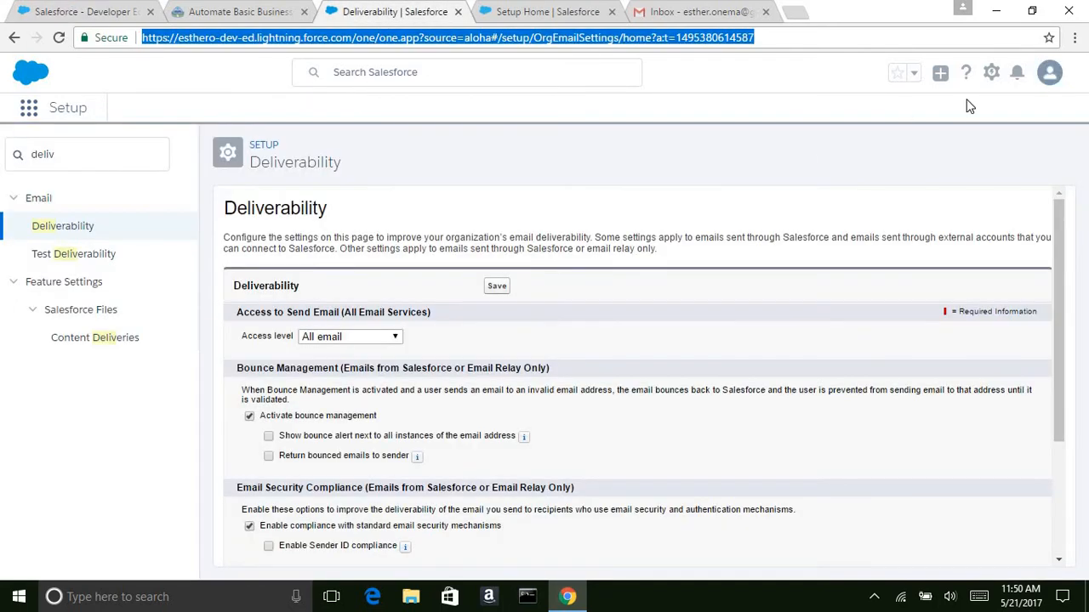
click(991, 74)
click(947, 119)
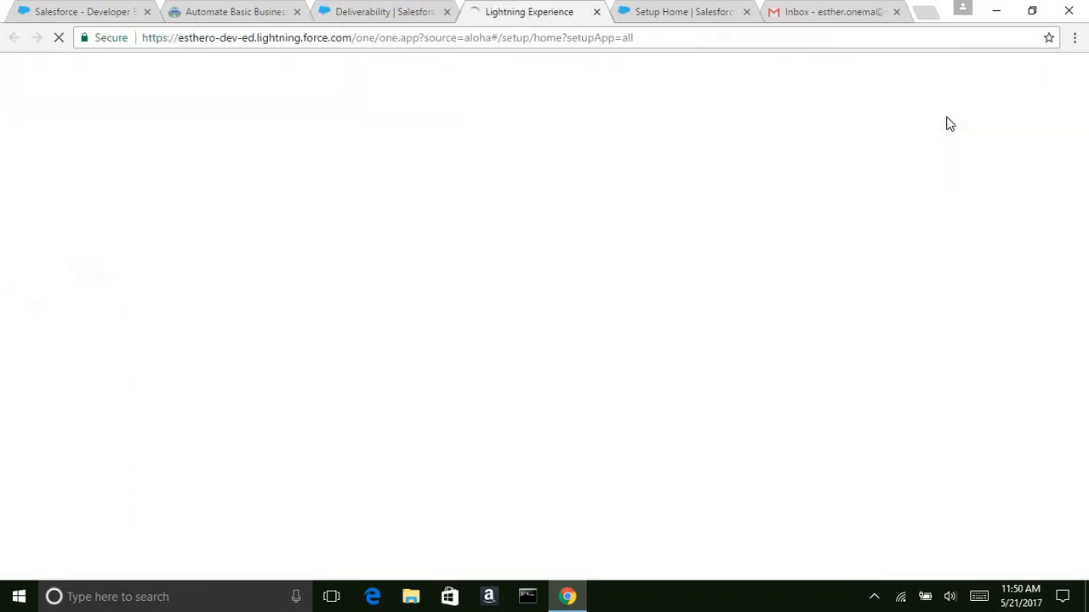
click(448, 12)
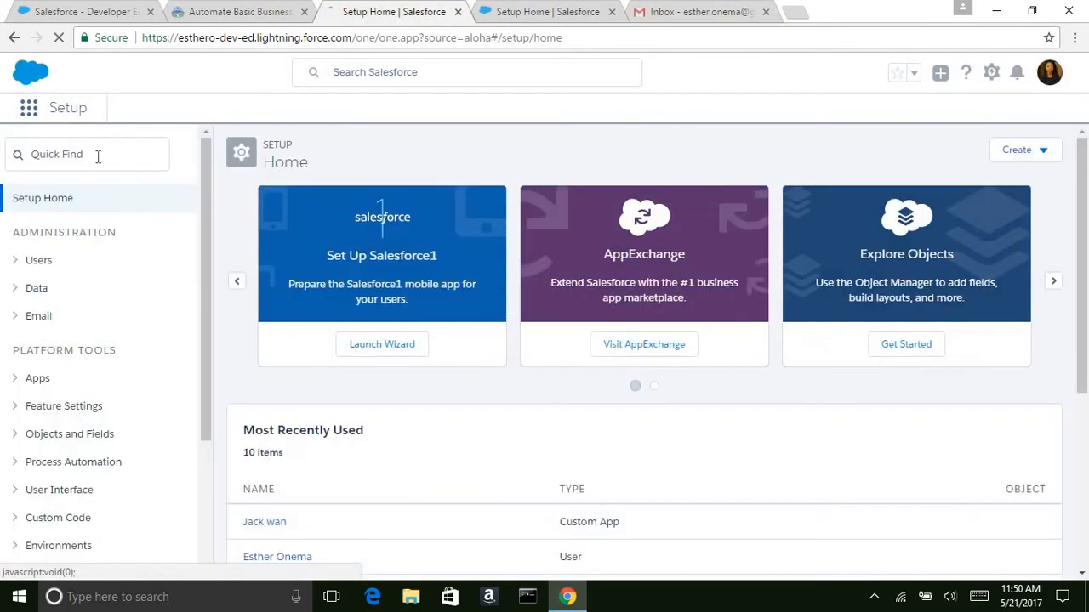
click(98, 157)
text(deliver)
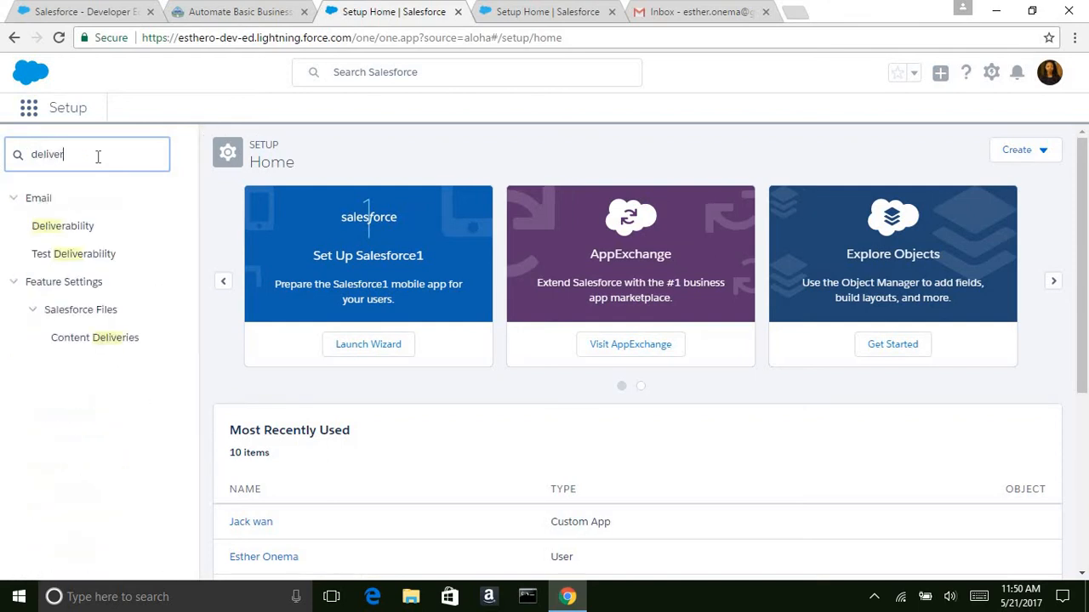
click(46, 231)
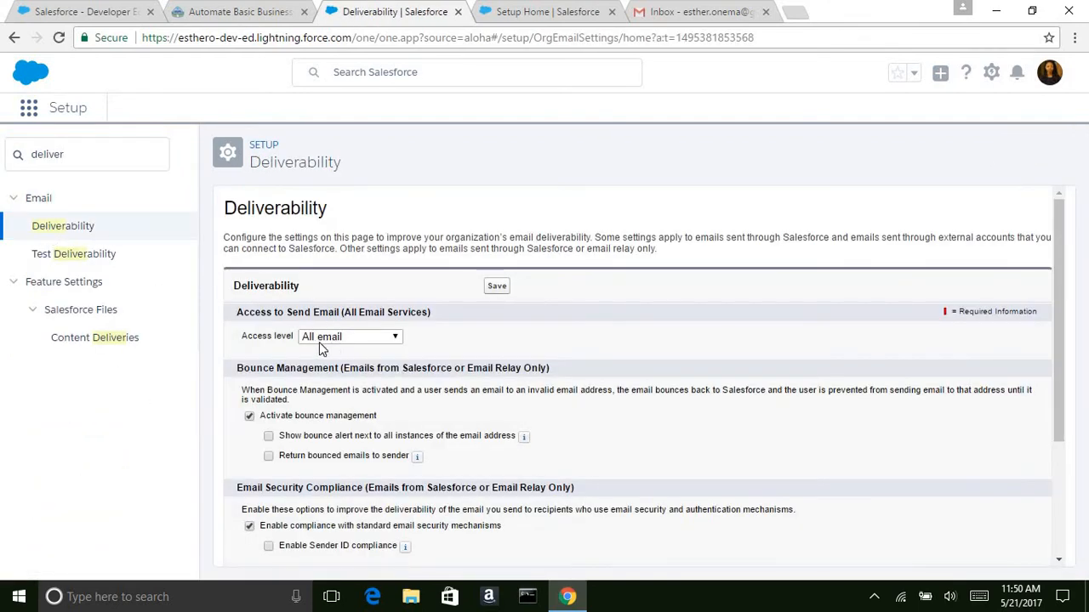
- Set the access level for sending email to All email and save the deliverability settings
click(338, 340)
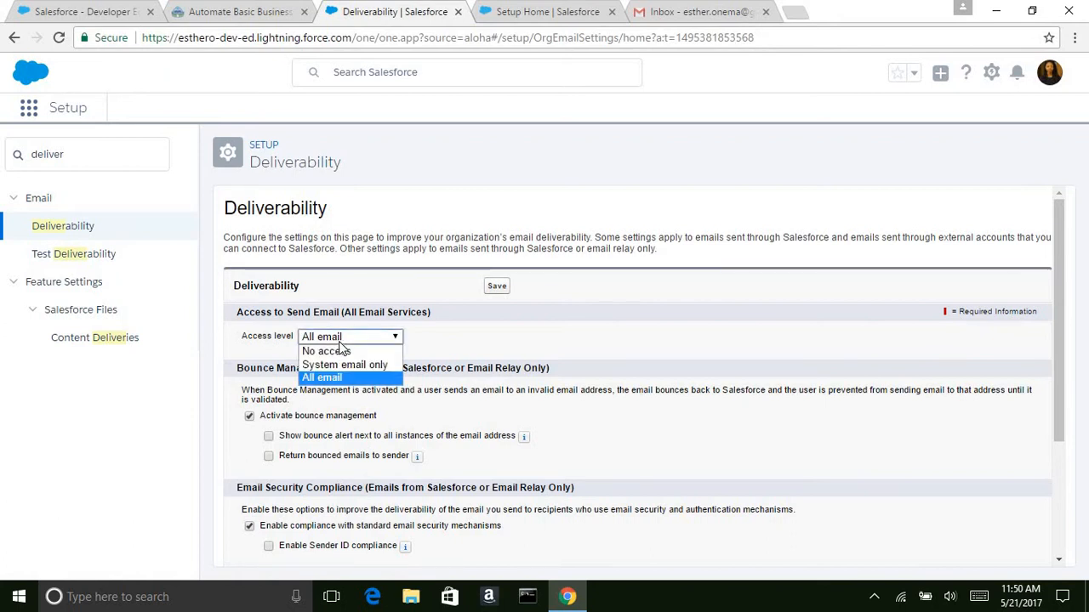
click(339, 342)
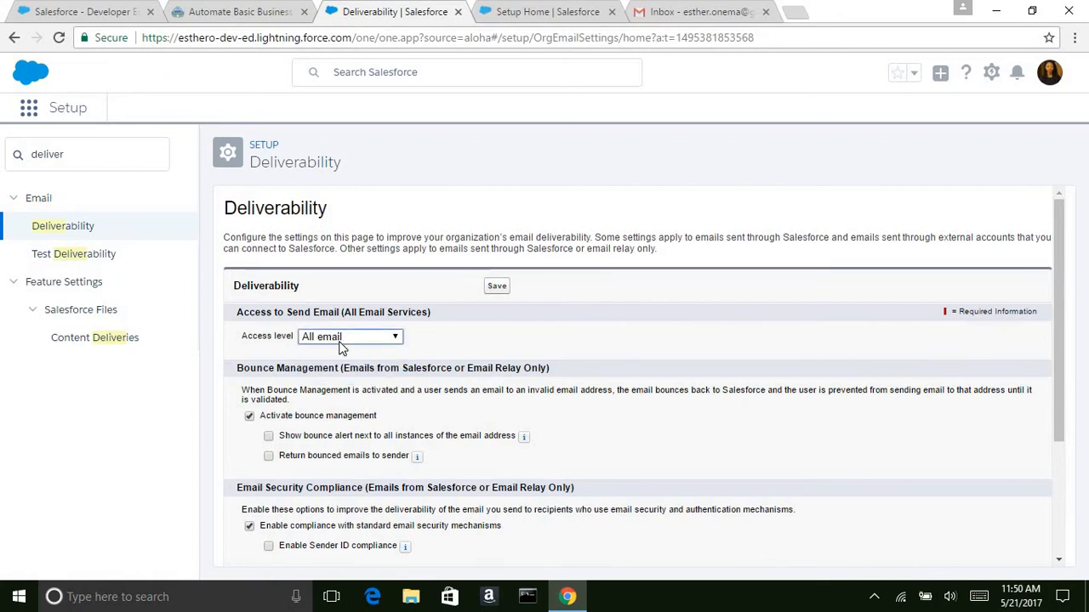
click(340, 344)
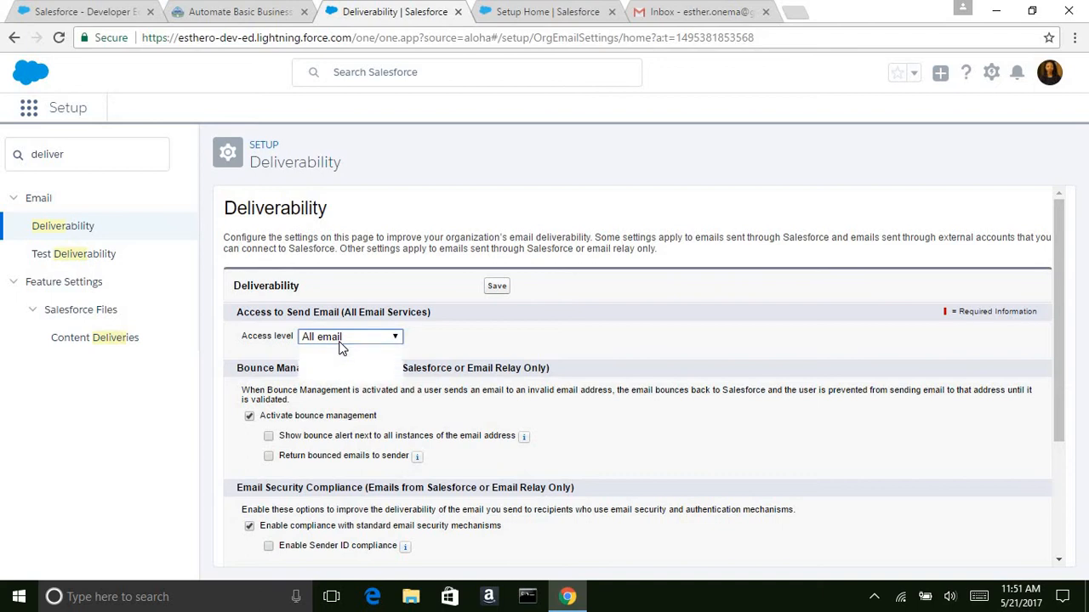
click(342, 365)
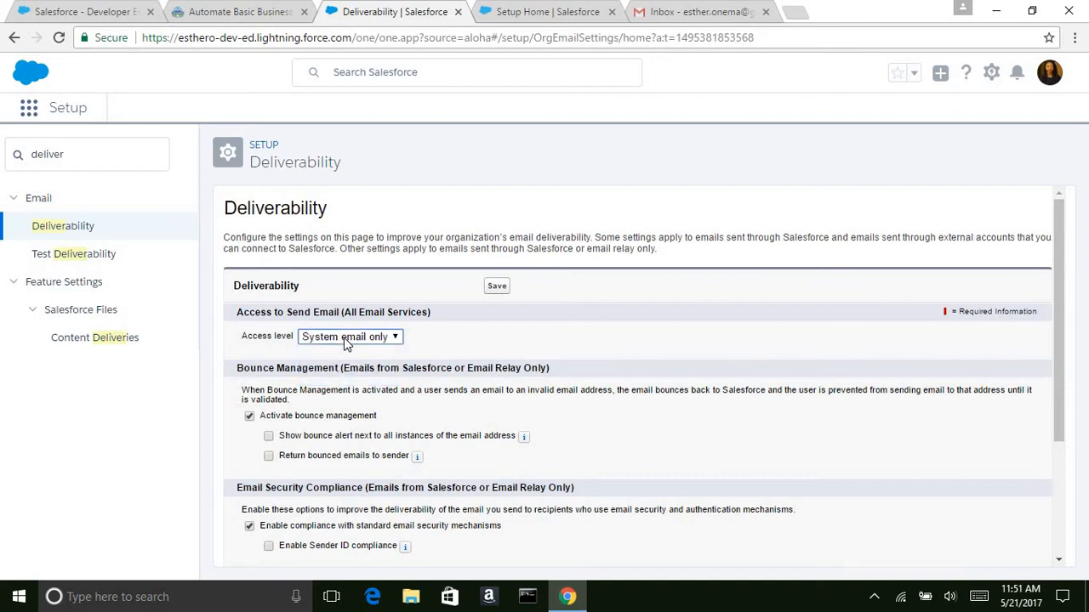
click(345, 342)
click(332, 378)
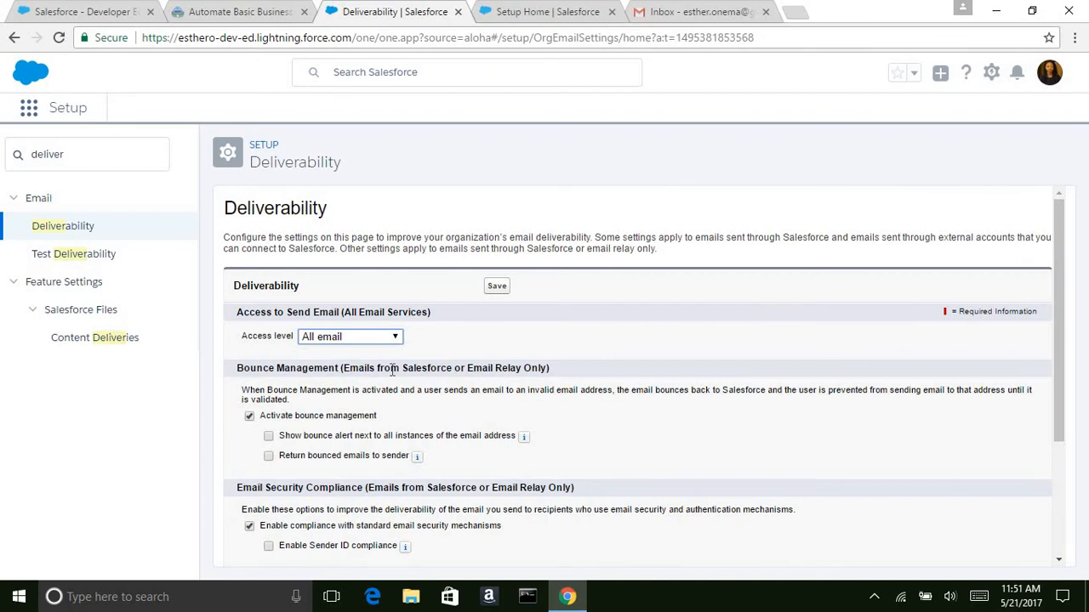
click(499, 287)
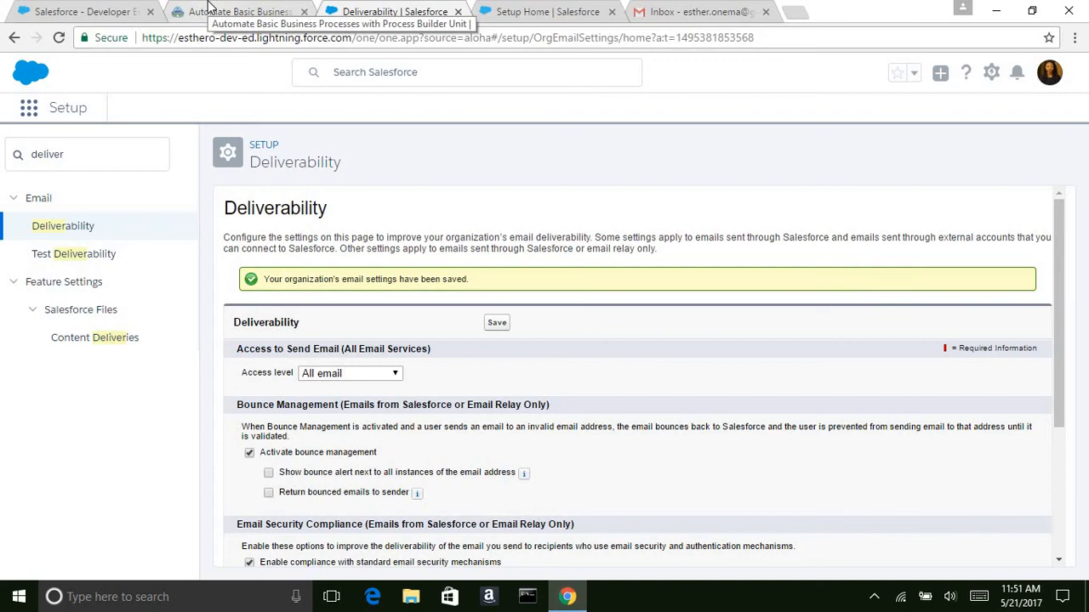
- Search Setup for "template" and open the Email Templates page
double_click(77, 165)
key(BackSpace)
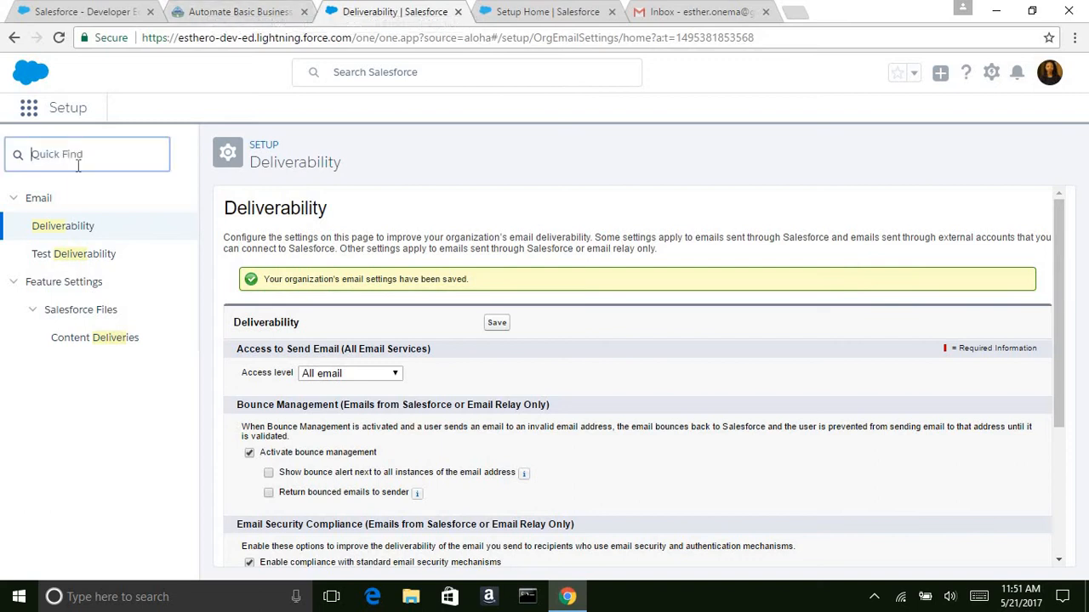
text(email a)
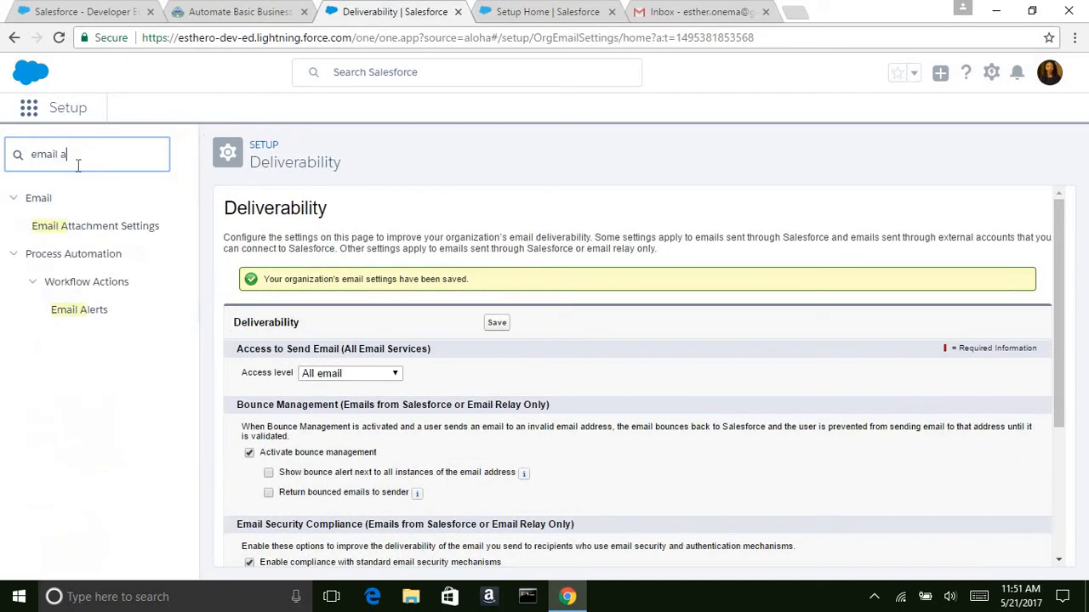
key(BackSpace)
key(BackSpace)
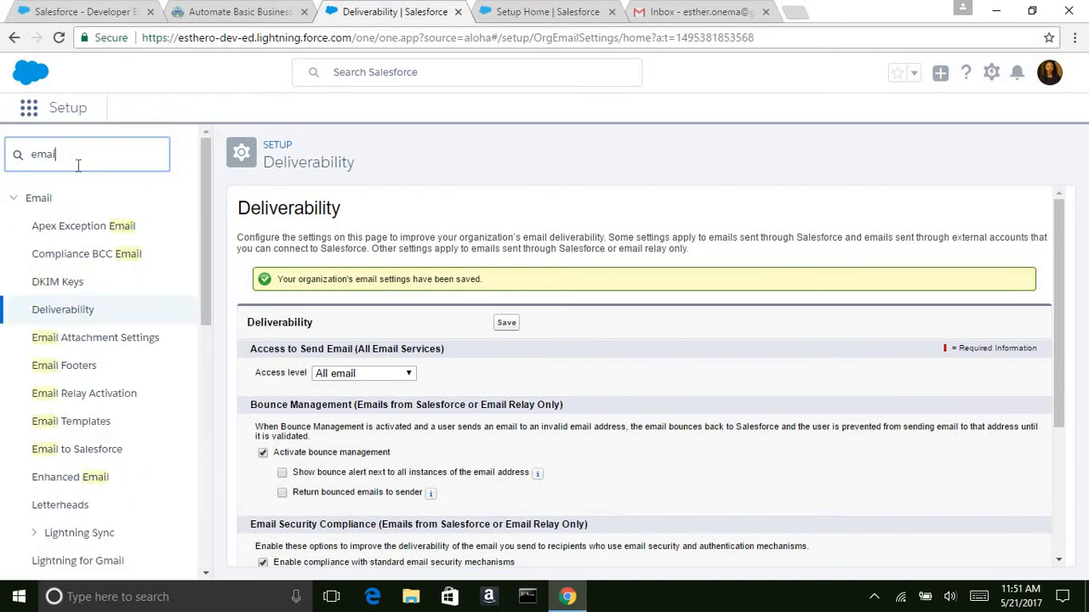
key(BackSpace)
key(BackSpace)
key(BackSpace)
key(BackSpace)
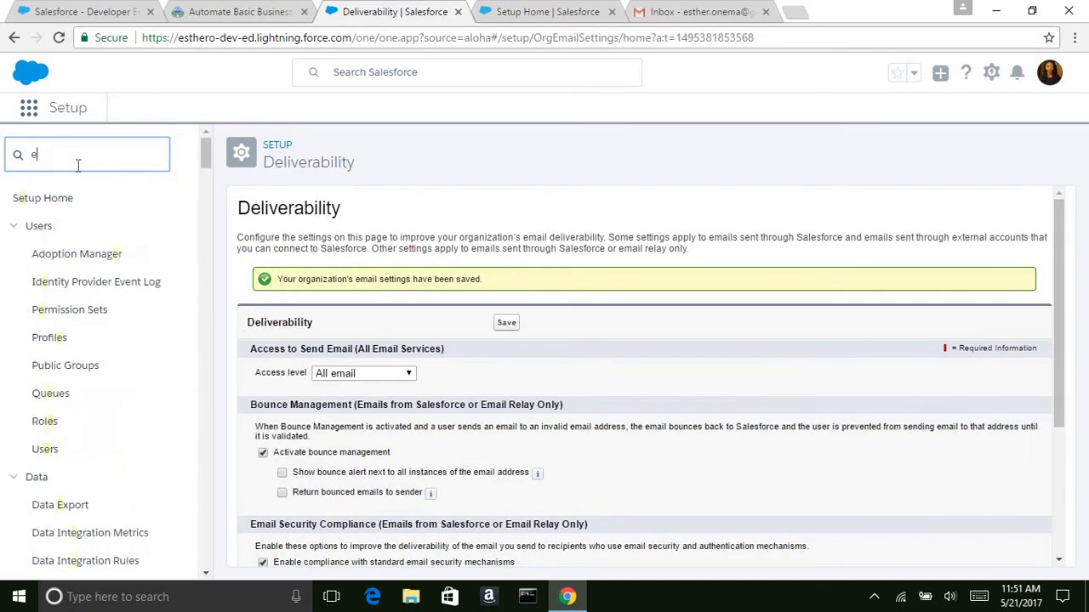
text(template)
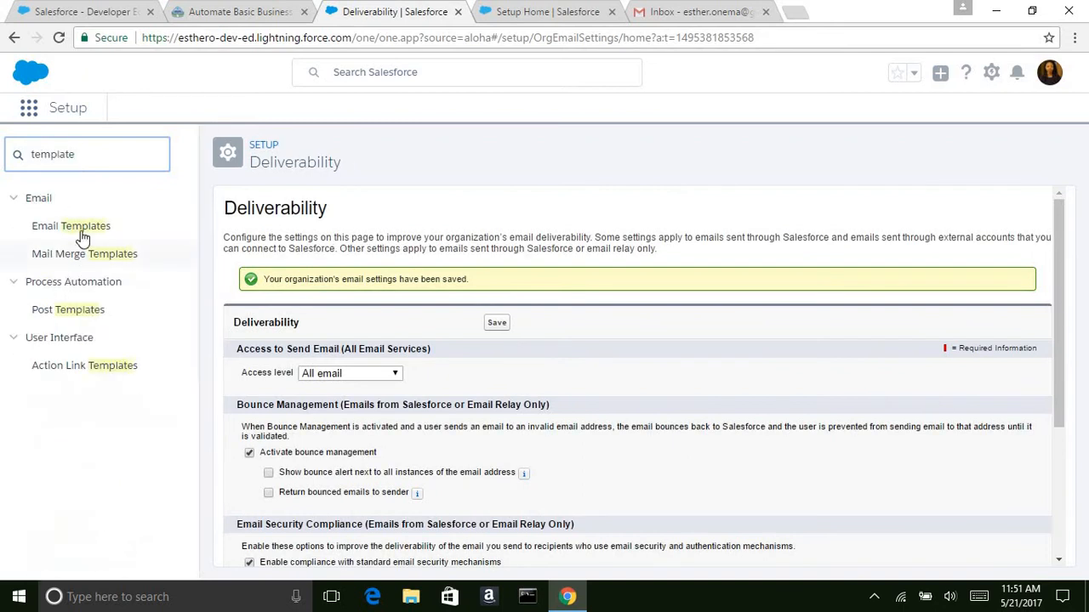
click(84, 230)
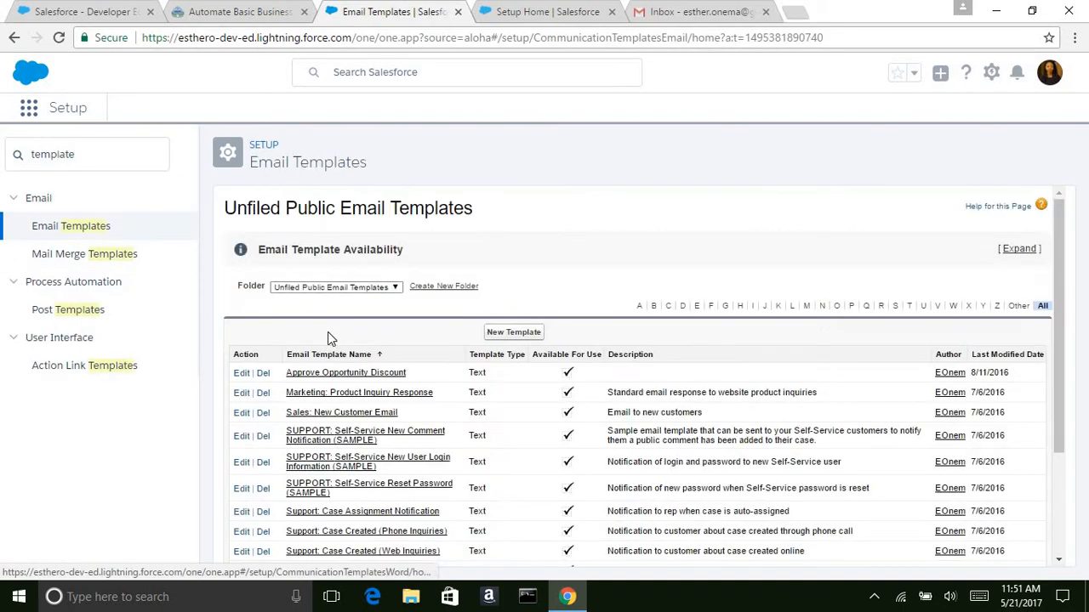
- Start a new email template of type Text and proceed to its template information form
click(527, 334)
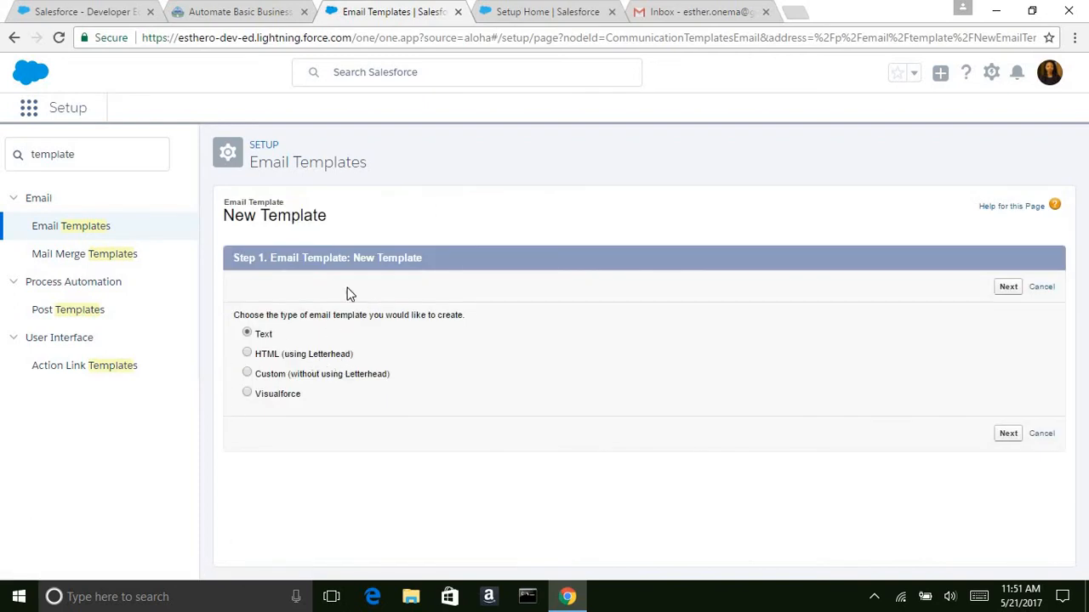
click(1009, 435)
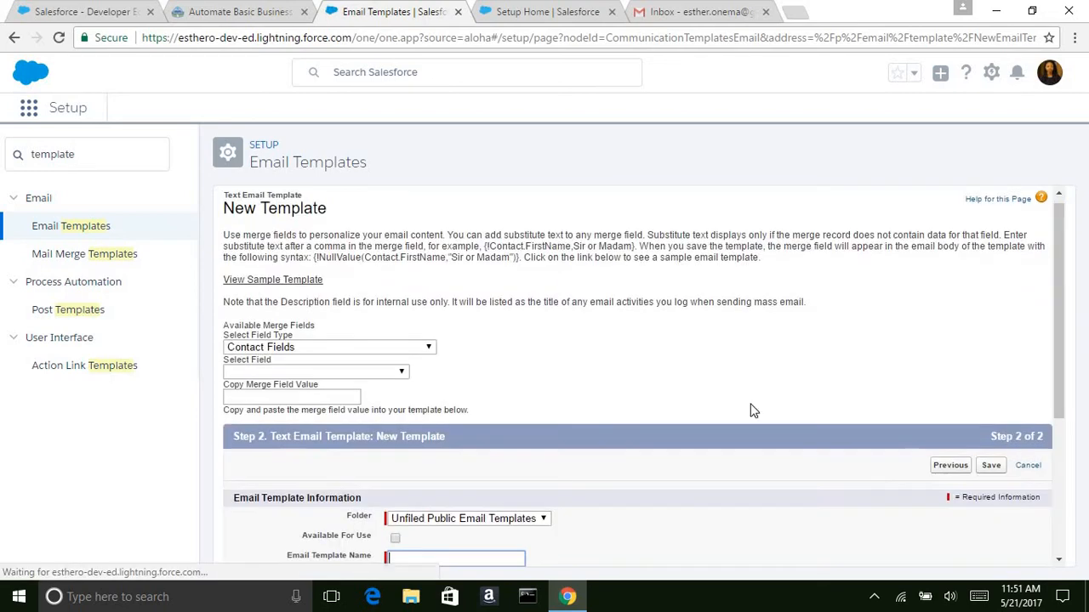
scroll(1056, 341, down, 2)
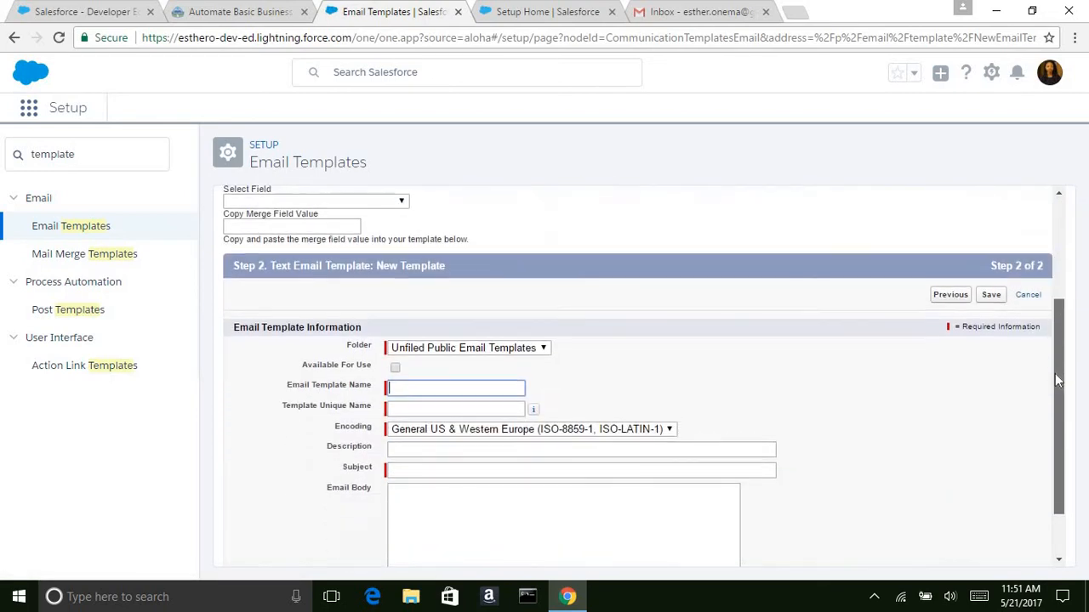
scroll(1069, 341, up, 1)
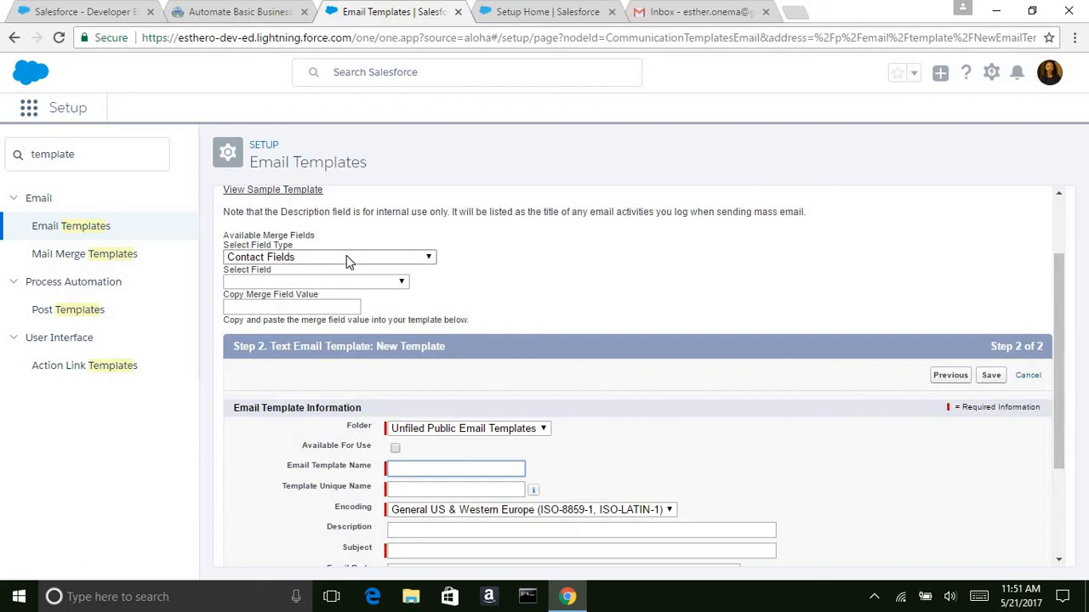
- Select the Case Number merge field from the Case Fields type to produce its merge value
click(347, 259)
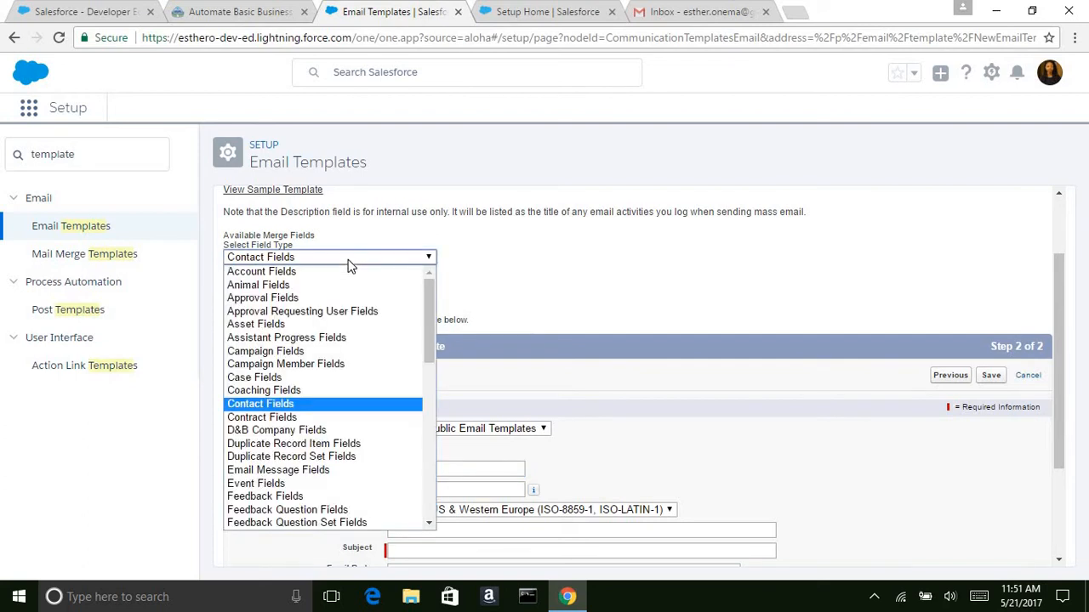
click(277, 376)
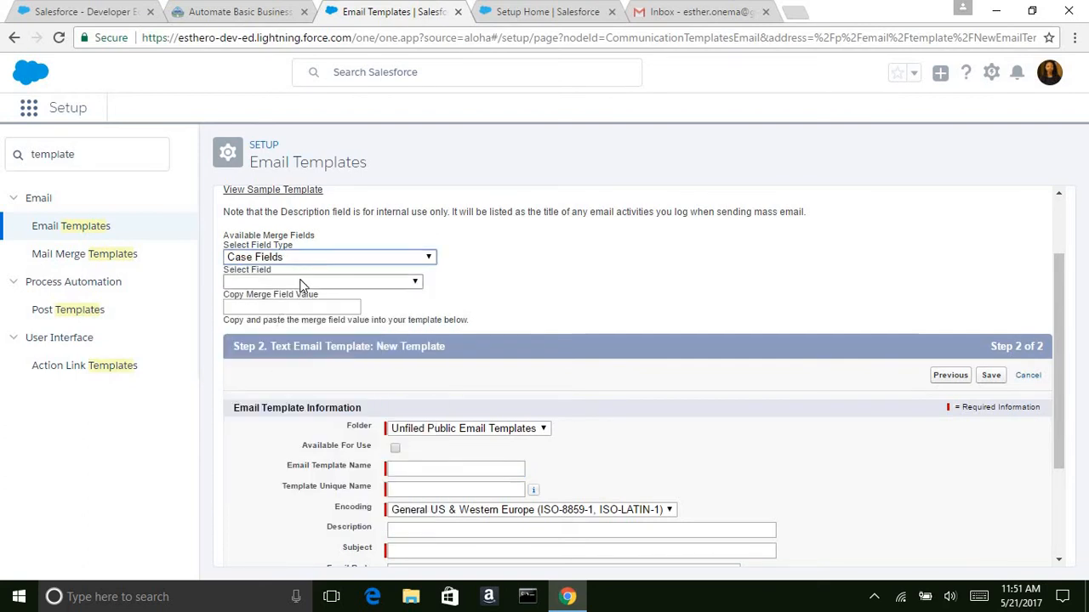
click(354, 286)
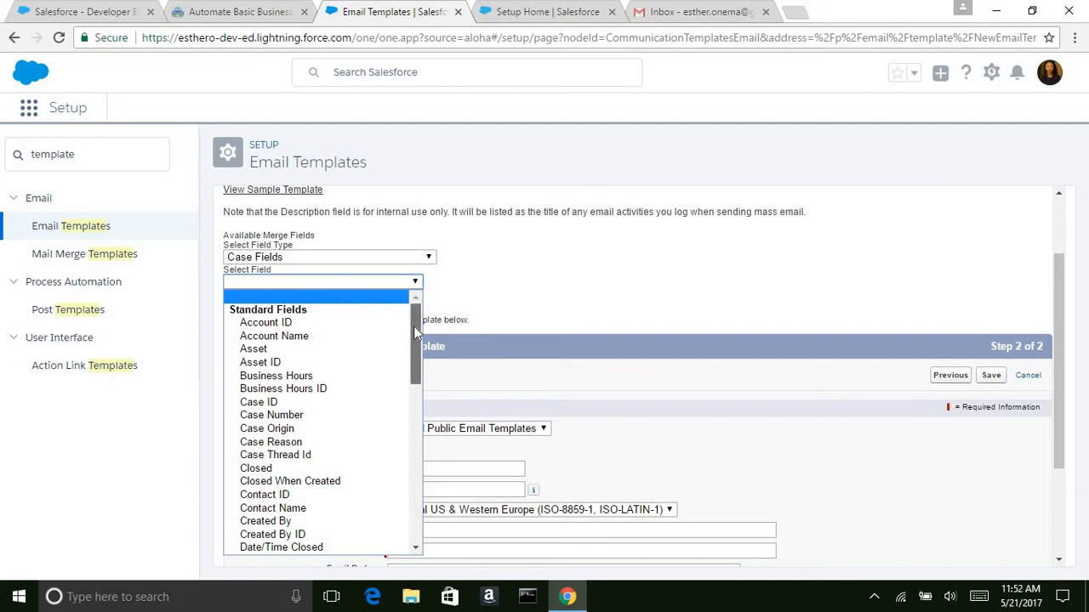
drag(413, 325, 413, 288)
click(413, 288)
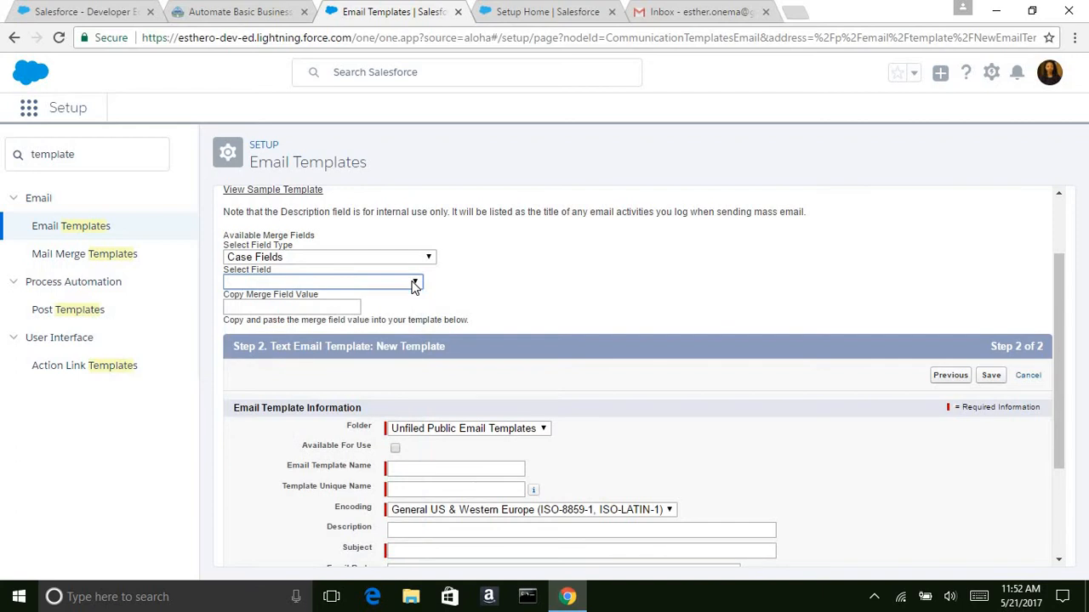
click(414, 287)
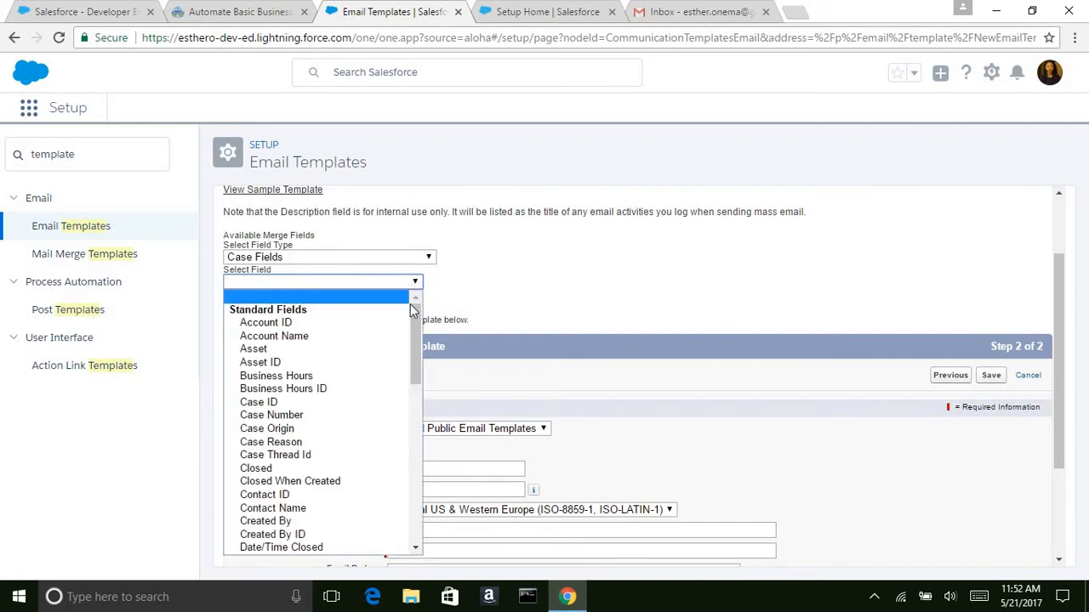
click(365, 285)
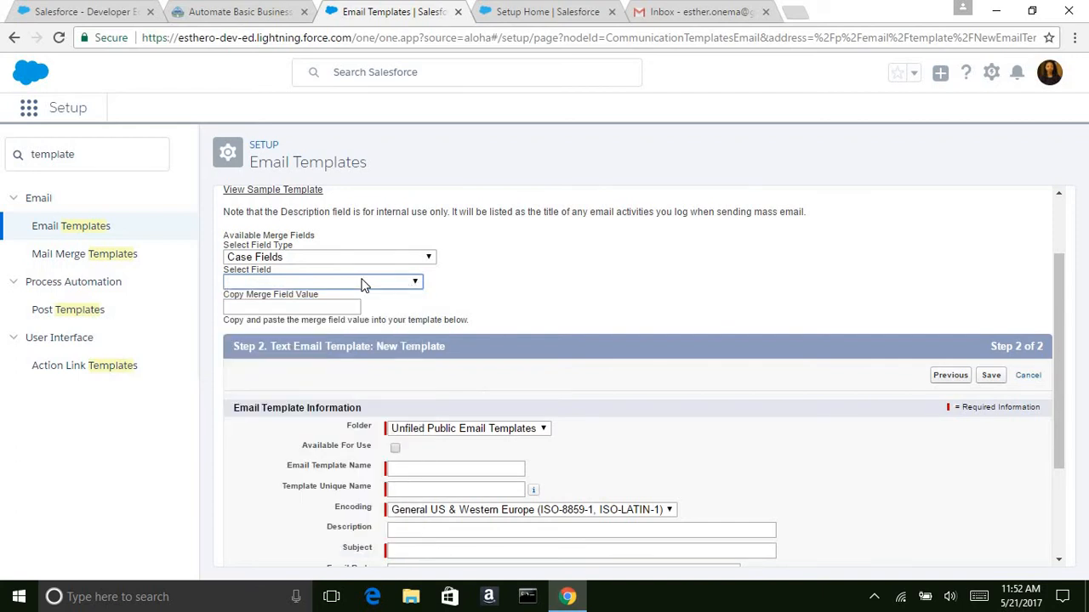
click(372, 287)
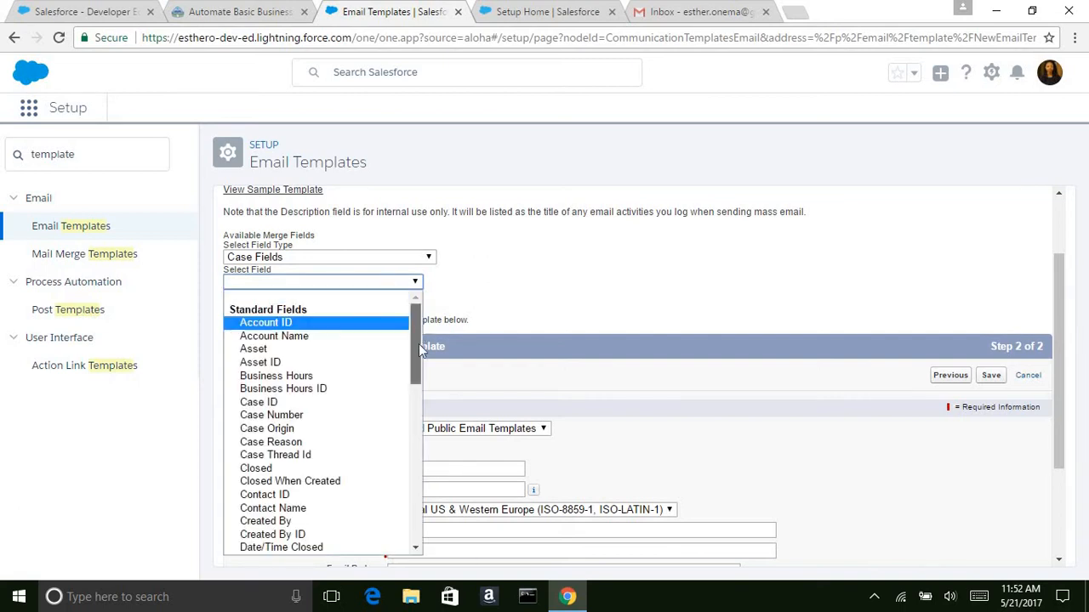
mouse_move(419, 344)
mouse_down()
mouse_move(420, 373)
mouse_move(423, 336)
mouse_up()
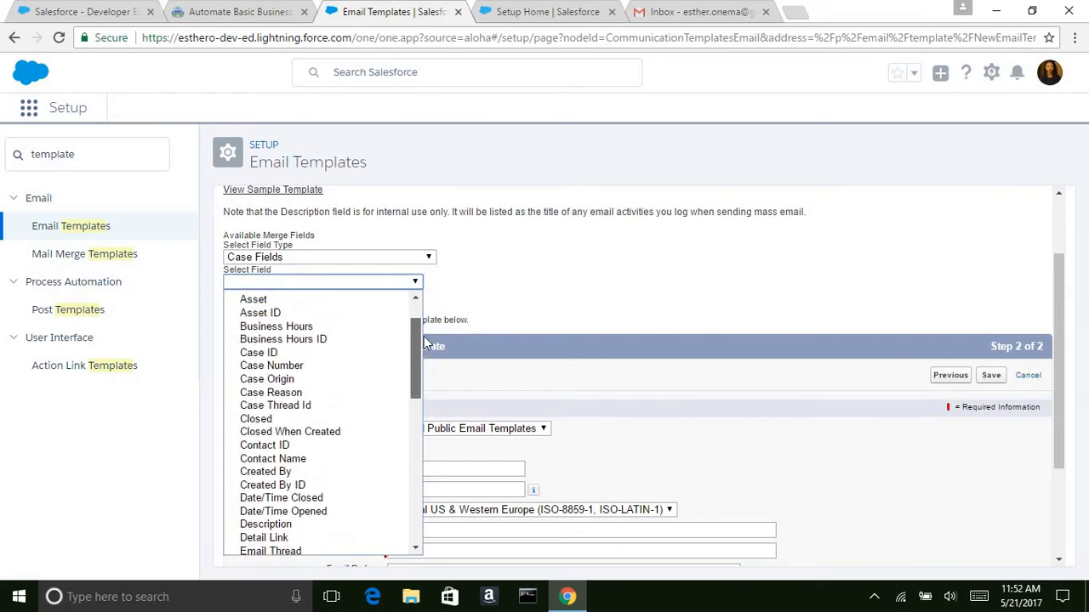
click(285, 366)
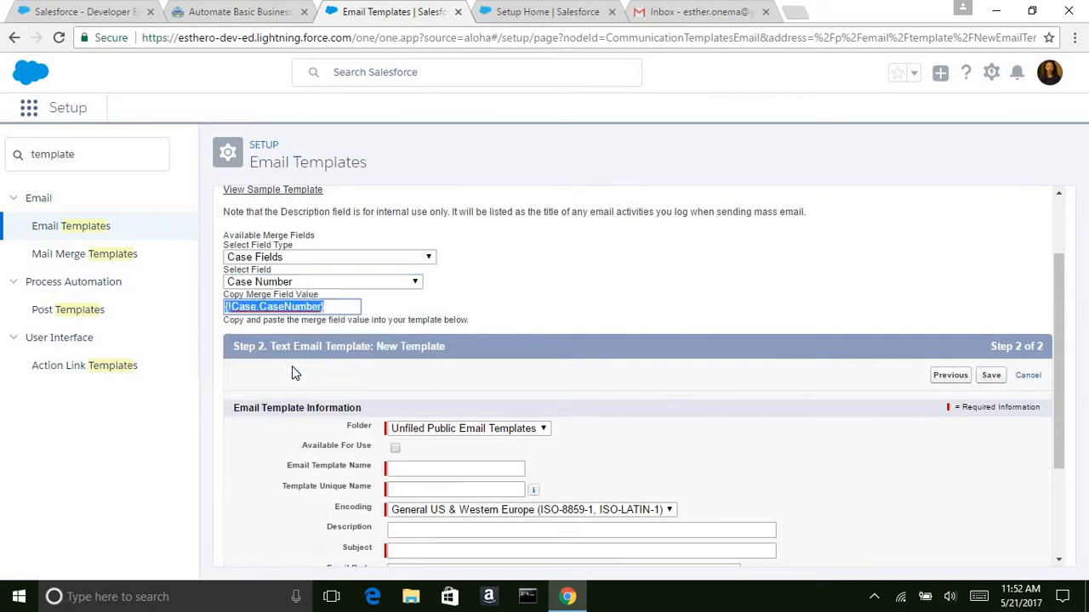
- Choose the Unfiled Public Email Templates folder for the new template and mark it as available for use
triple_click(334, 306)
drag(1060, 277, 1064, 380)
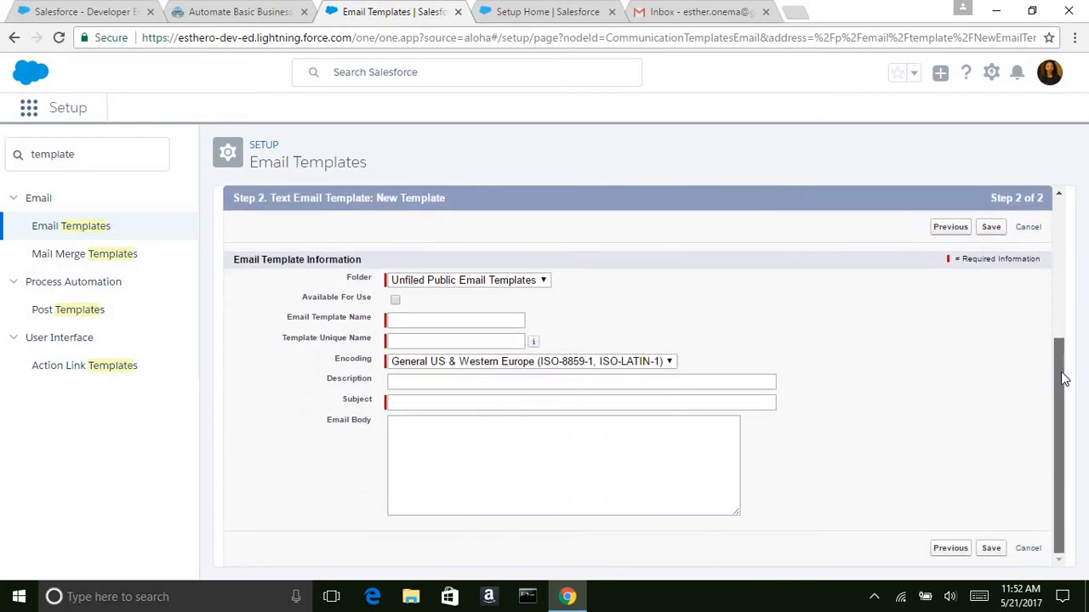
click(443, 321)
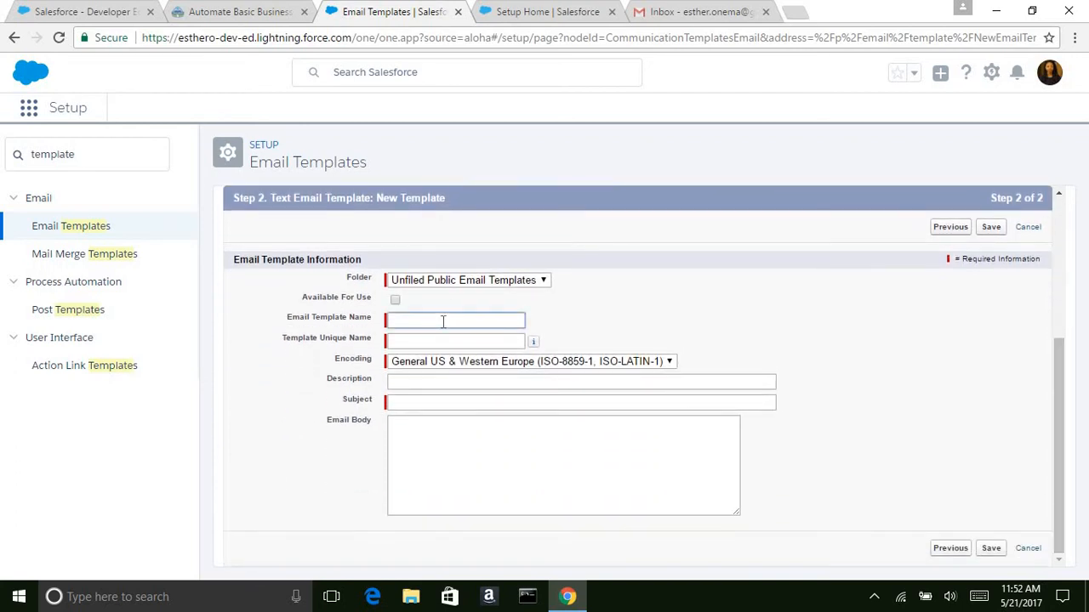
click(444, 280)
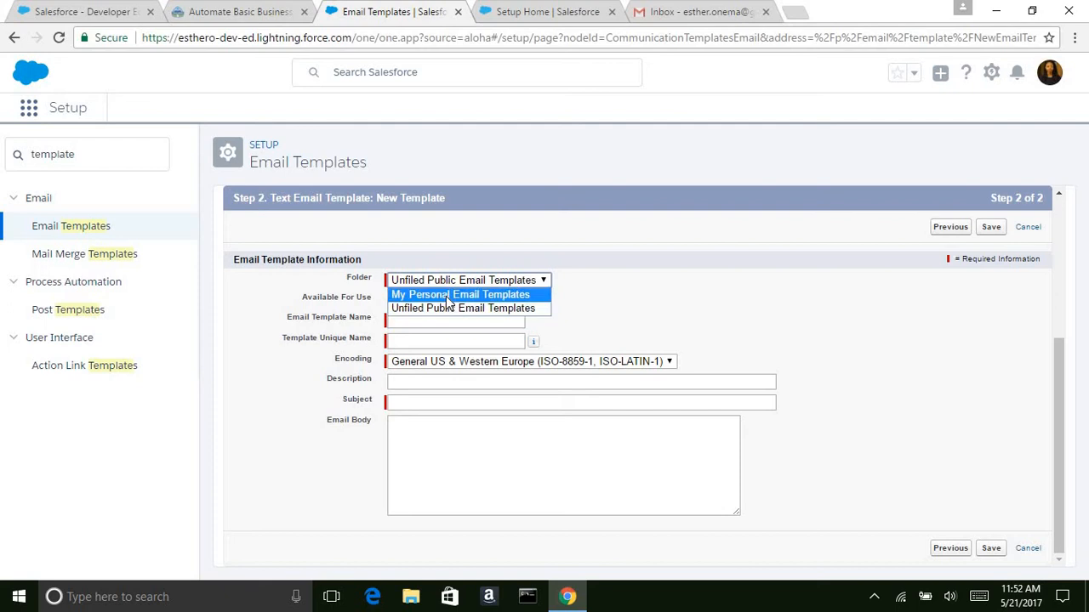
click(447, 308)
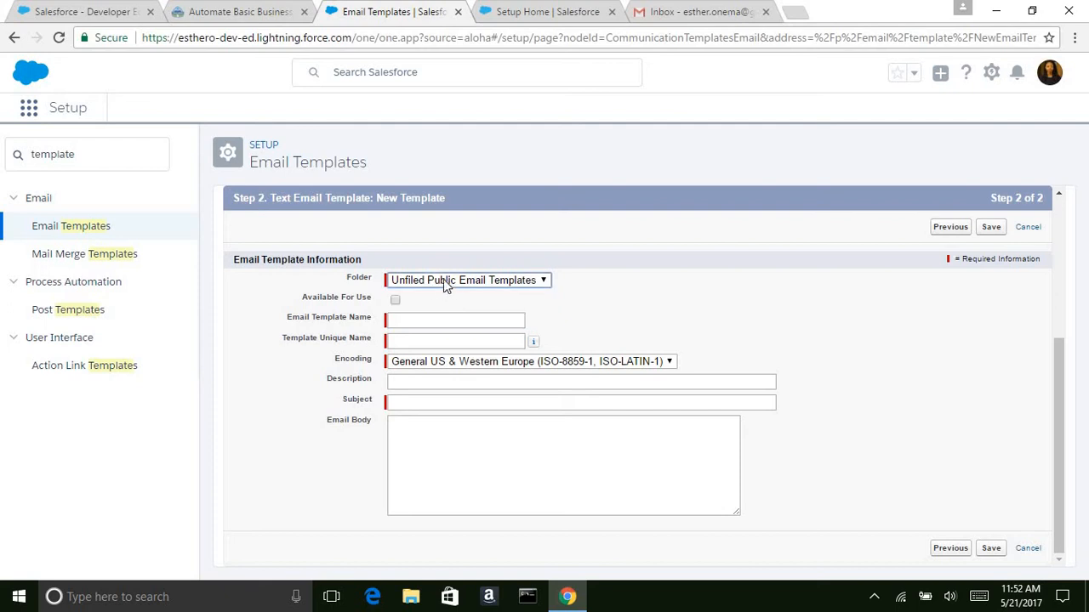
click(394, 302)
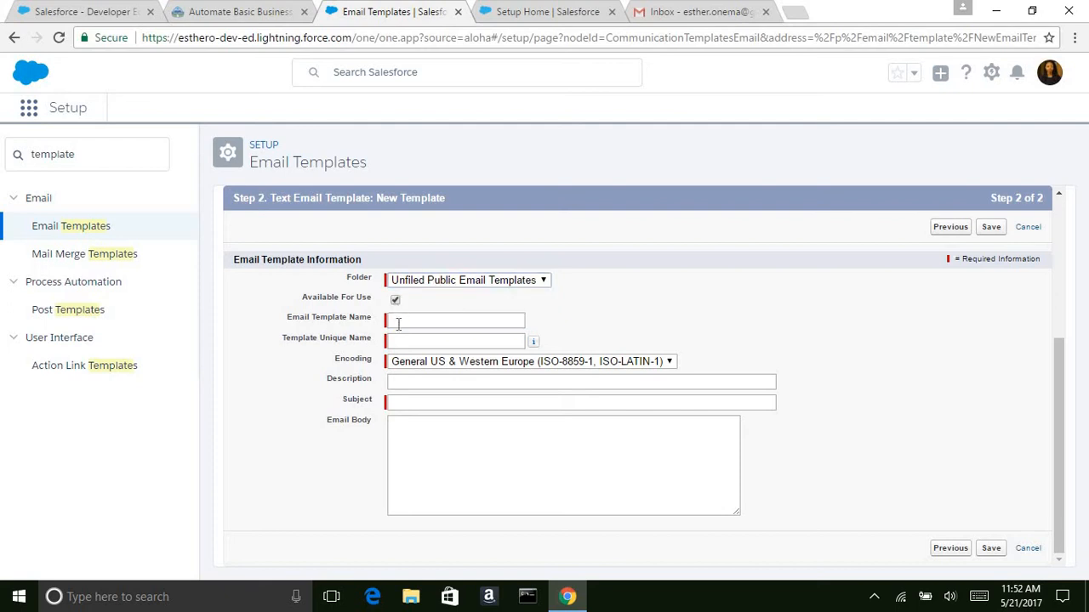
- Name the email template "Manager Email Alert" and let its unique name fill in from it
click(398, 324)
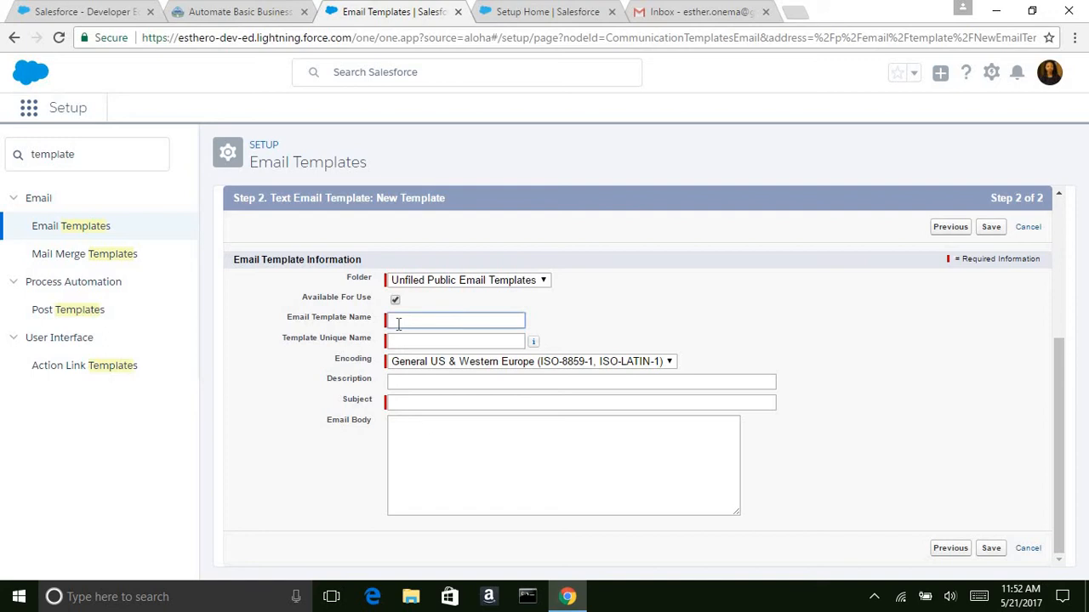
text(Manager Email Alert)
click(400, 337)
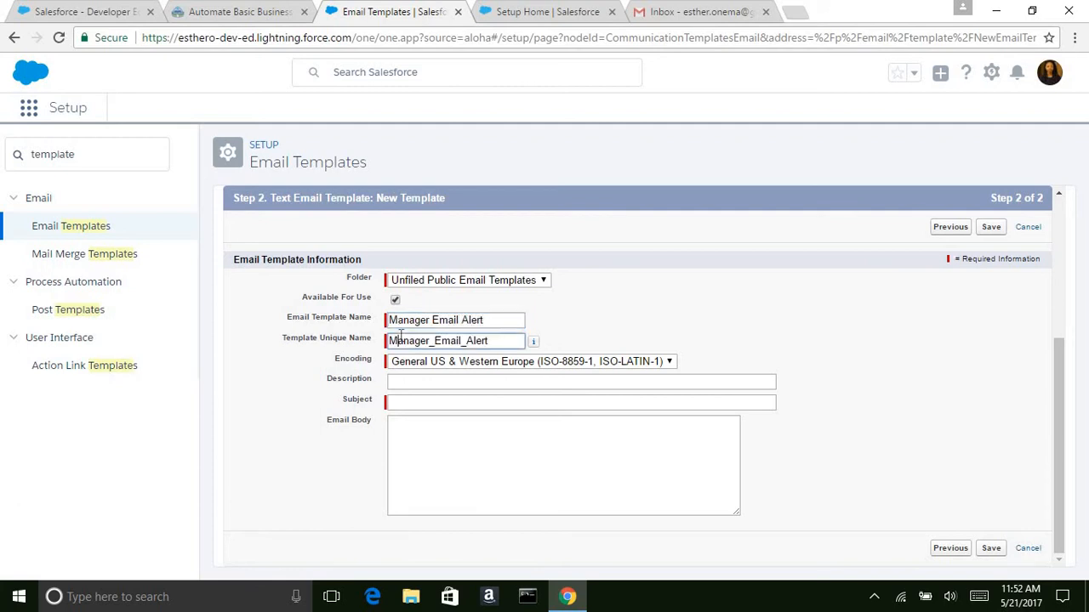
- Enter the template description "Sends Email to manager that the avatar needs his/her help"
click(400, 382)
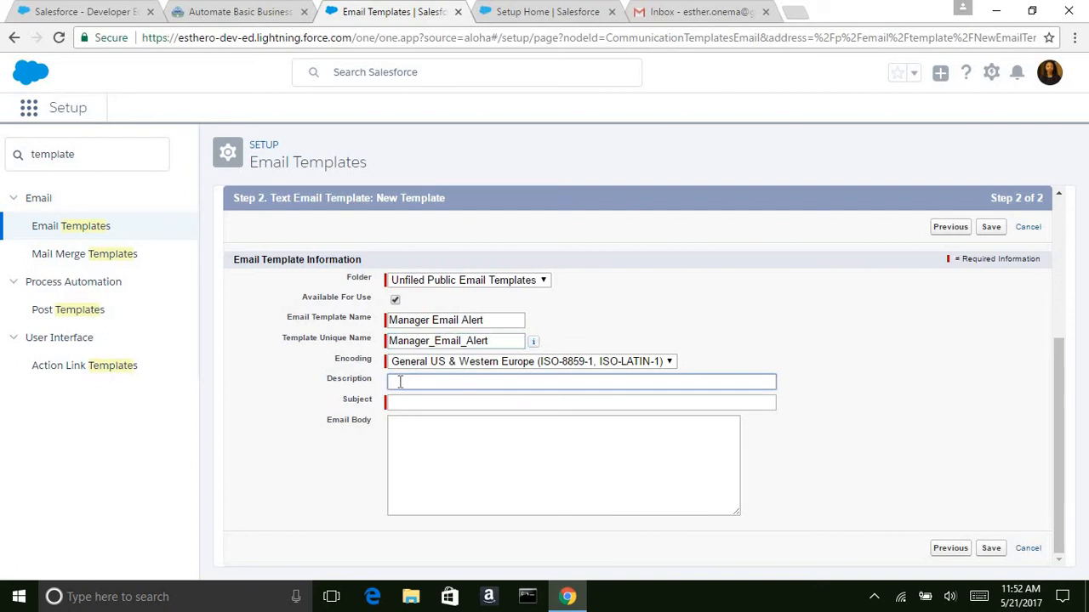
text(Sends Email to managr)
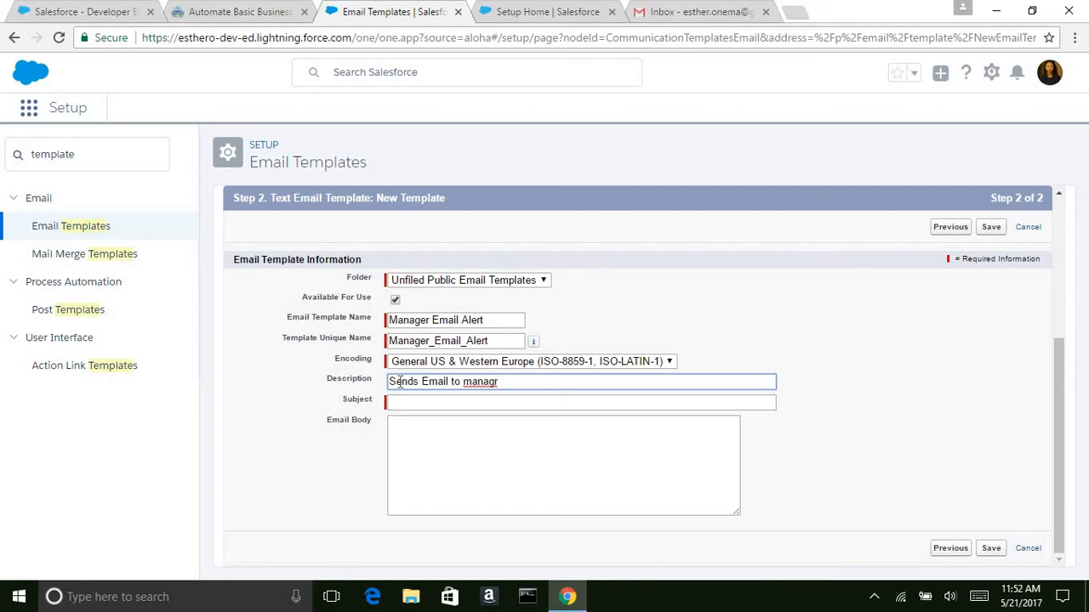
key(BackSpace)
key(BackSpace)
text(er that the avater n)
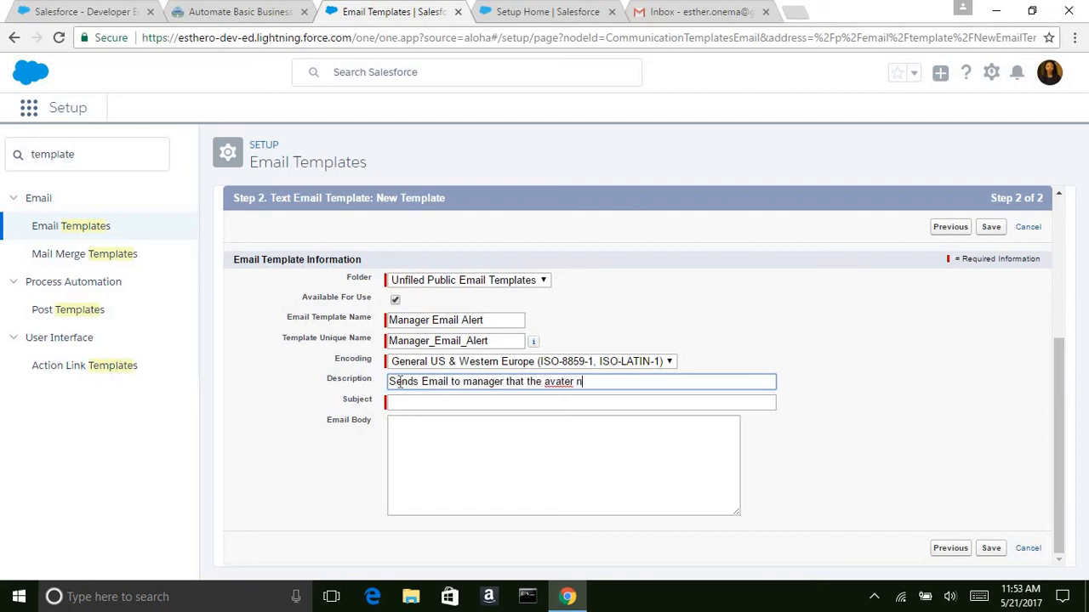
text(eed)
key(BackSpace)
key(BackSpace)
key(BackSpace)
key(BackSpace)
key(BackSpace)
key(BackSpace)
key(BackSpace)
text(ar needs his/her help)
- Set the template's email subject to "Help Save The World!"
click(389, 402)
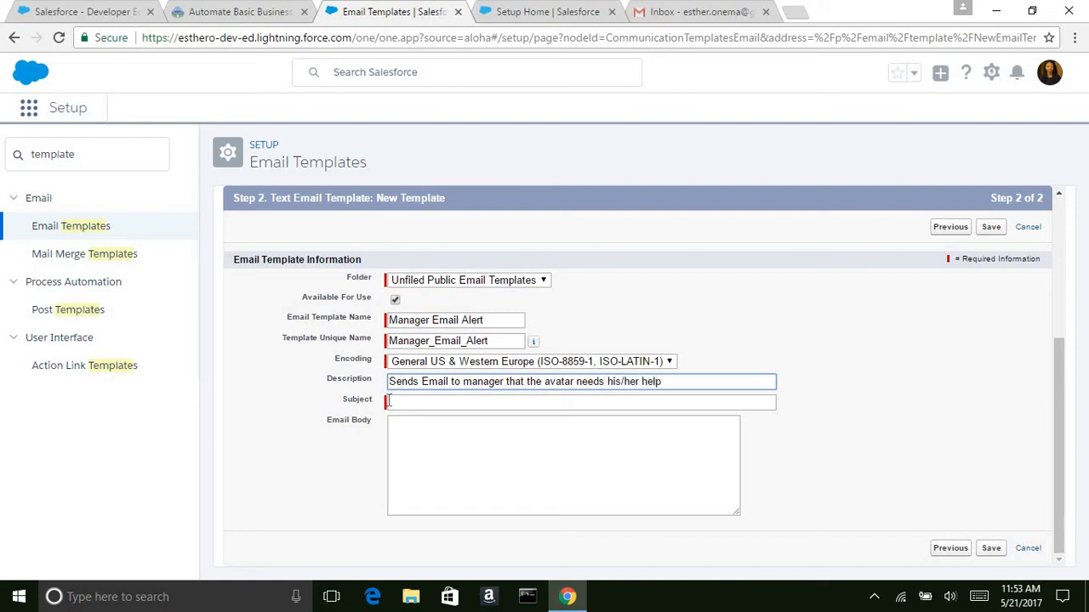
click(397, 401)
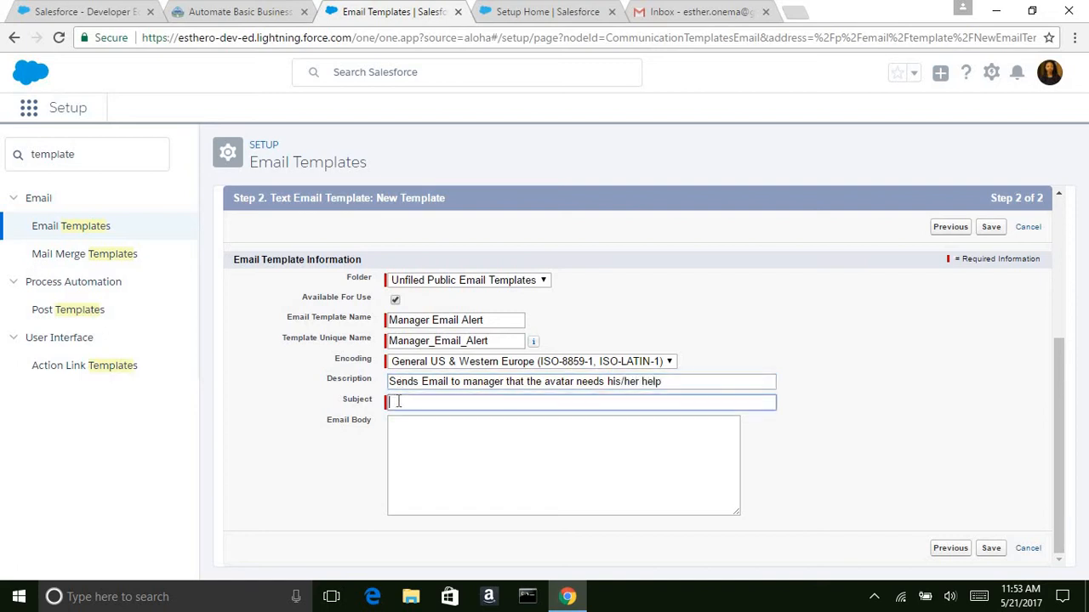
text(T)
key(BackSpace)
text(Help Save The World!)
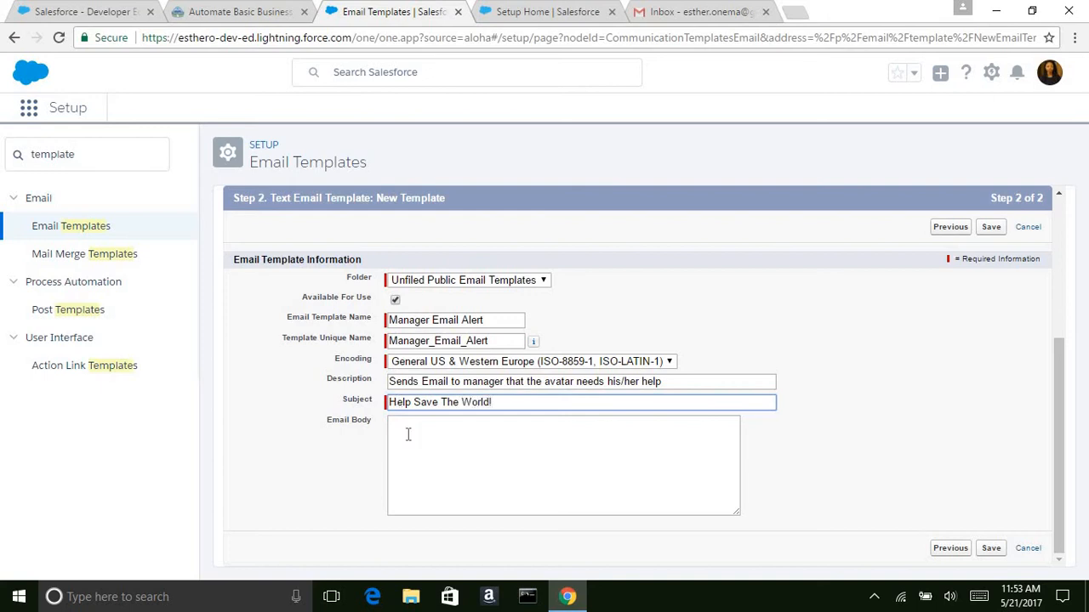
- Write the email body "Stop everything that you are working on now!" and on a new line "The Avatar needs you help with case number :"
click(407, 435)
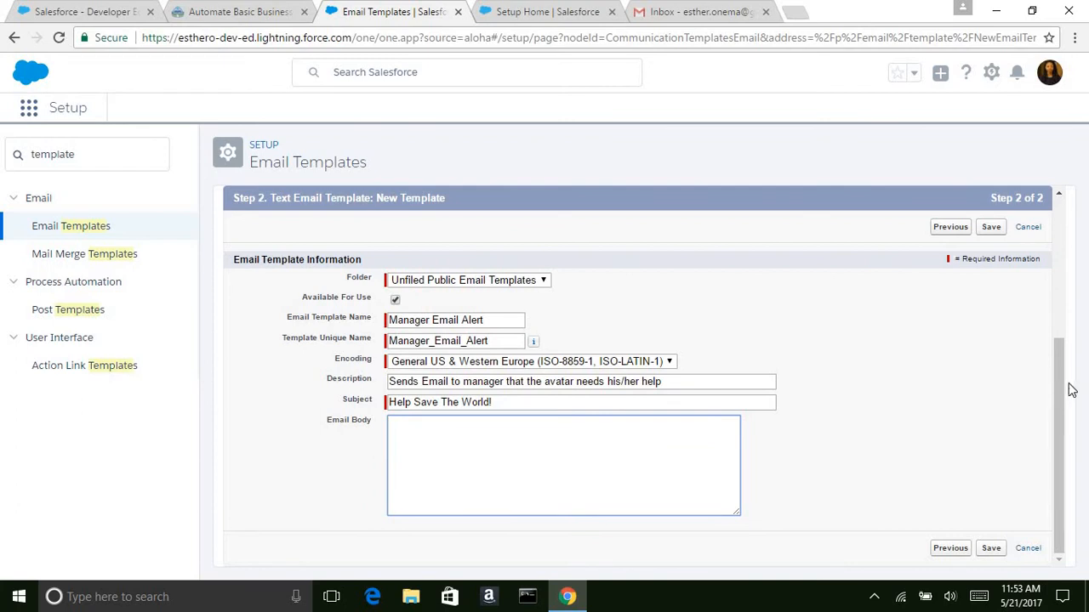
scroll(1062, 349, up, 1)
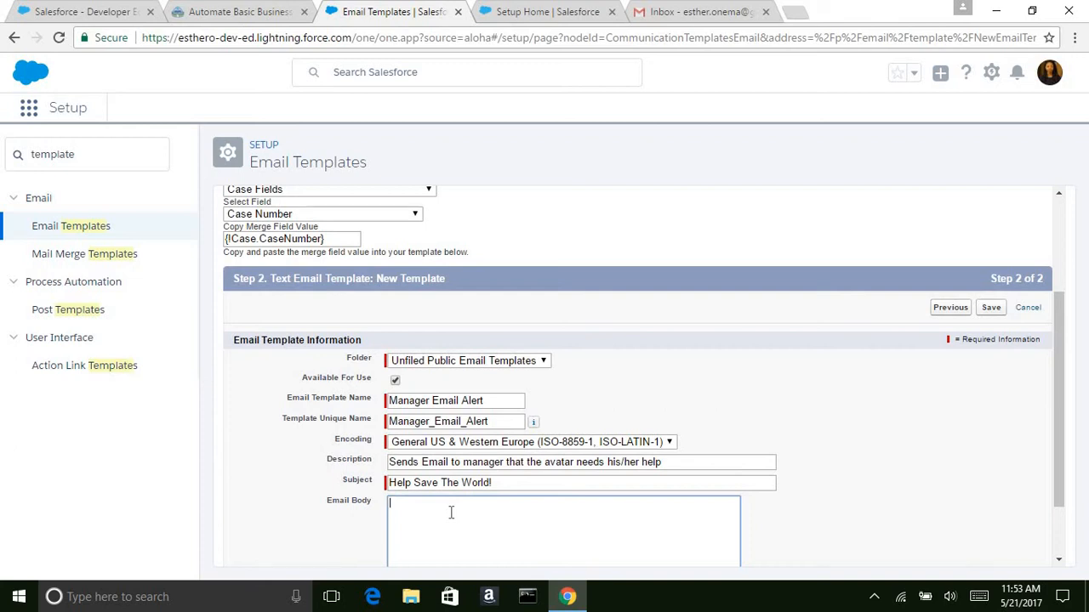
text(Stop everything that you are working on now)
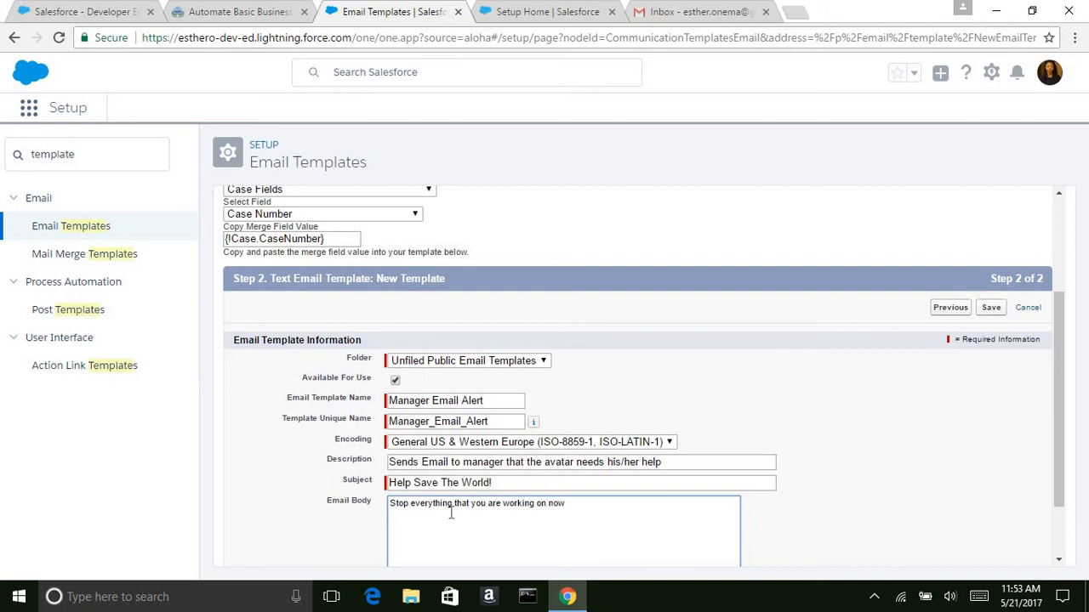
text(! The avater)
key(BackSpace)
key(BackSpace)
key(BackSpace)
key(BackSpace)
key(BackSpace)
key(BackSpace)
text(Avatar needs you help with case number :)
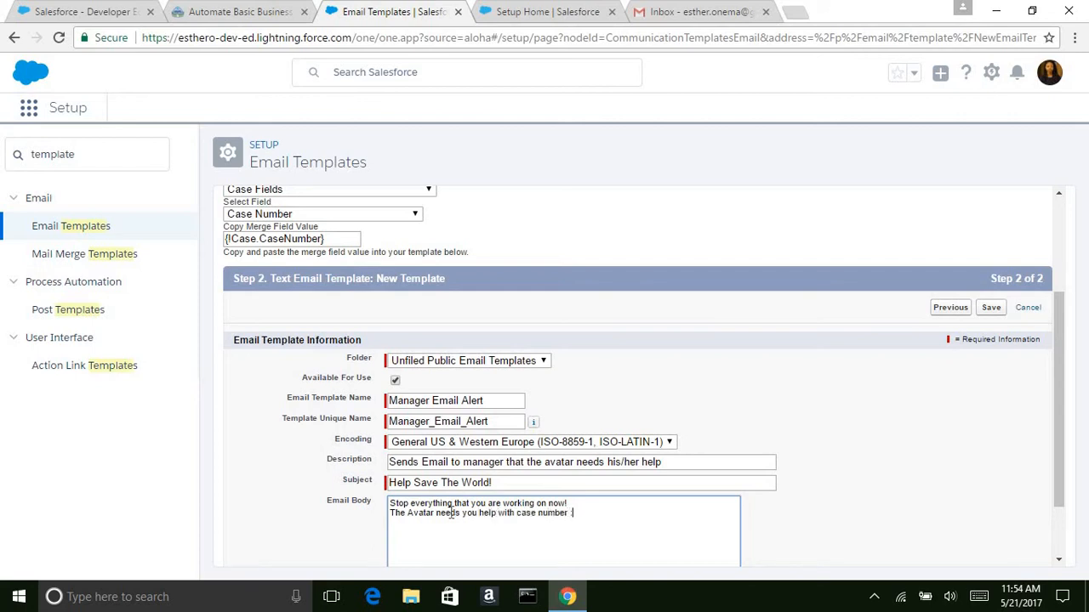
- Copy the merge value {!Case.CaseNumber} and paste it after "case number :" in the email body
click(338, 239)
key(ctrl+a)
key(ctrl+c)
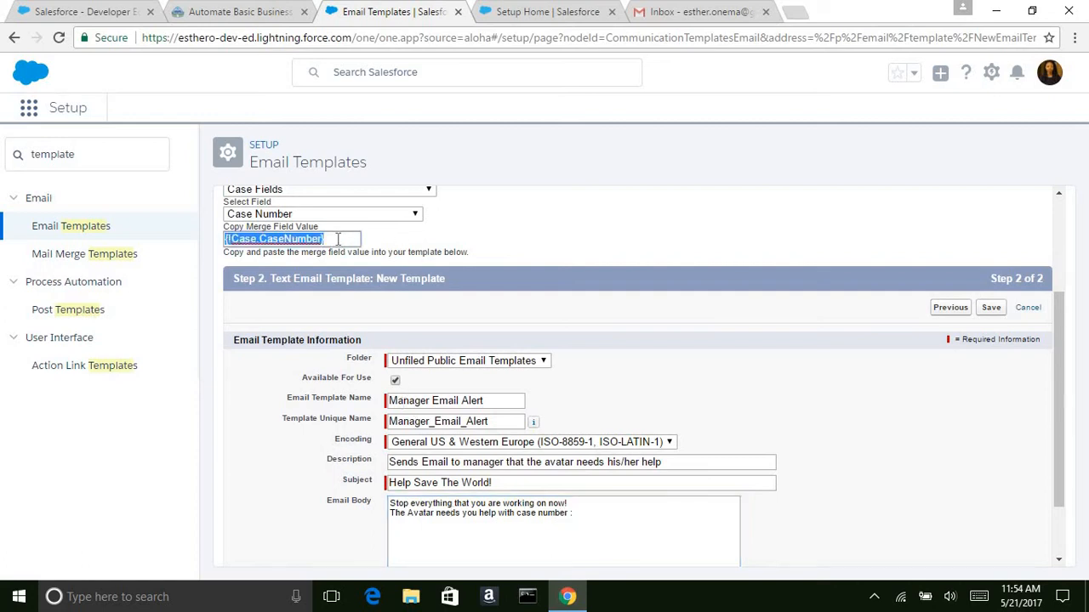
click(593, 518)
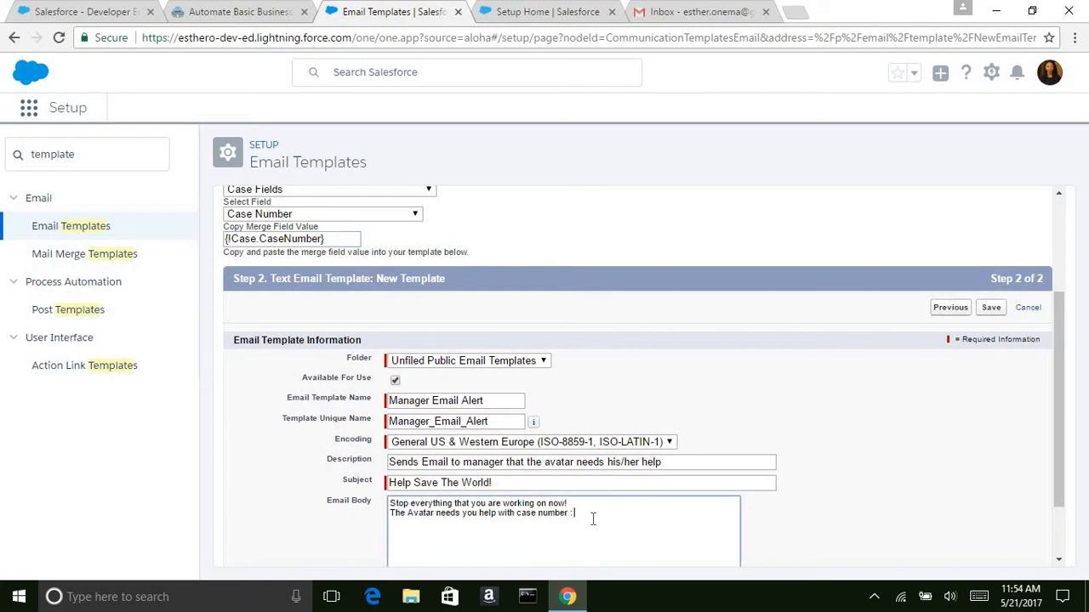
key(ctrl+v)
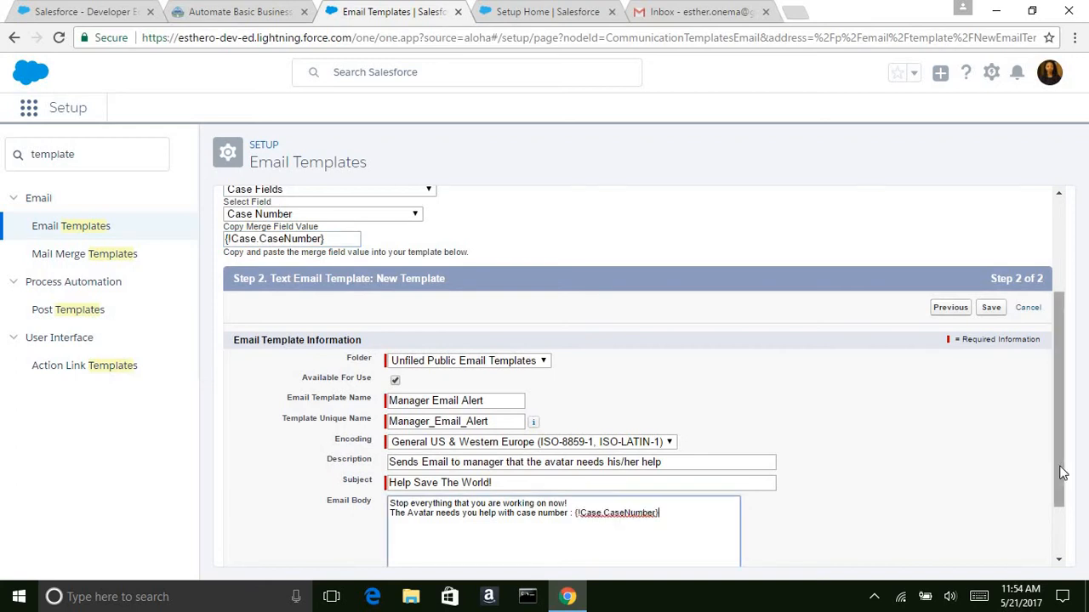
- Correct "you help" to "your help" in the second line of the email body
drag(1060, 469, 1060, 546)
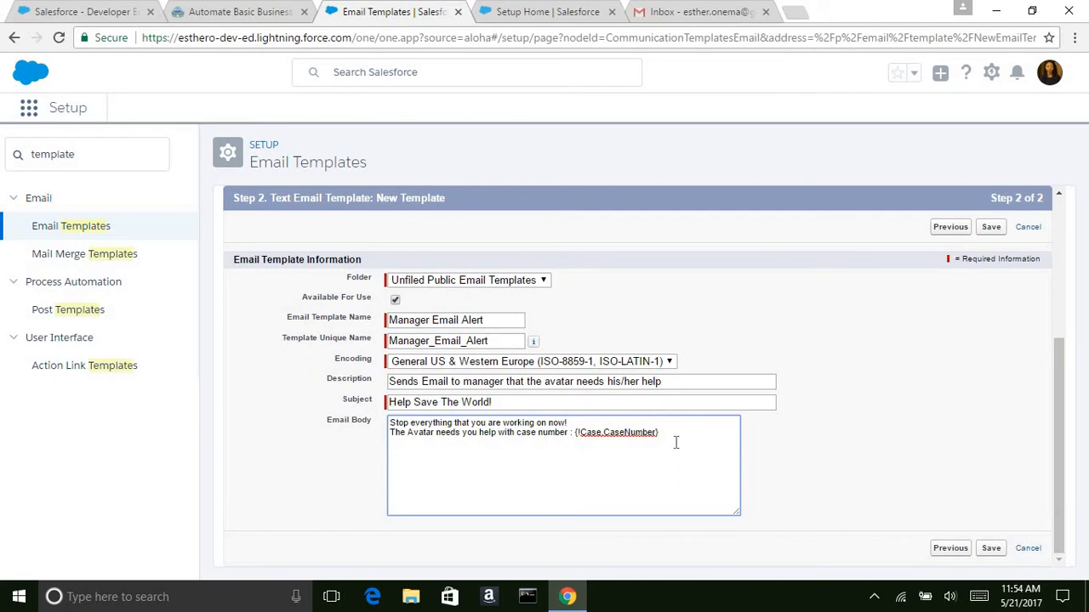
click(499, 434)
click(479, 434)
text(r)
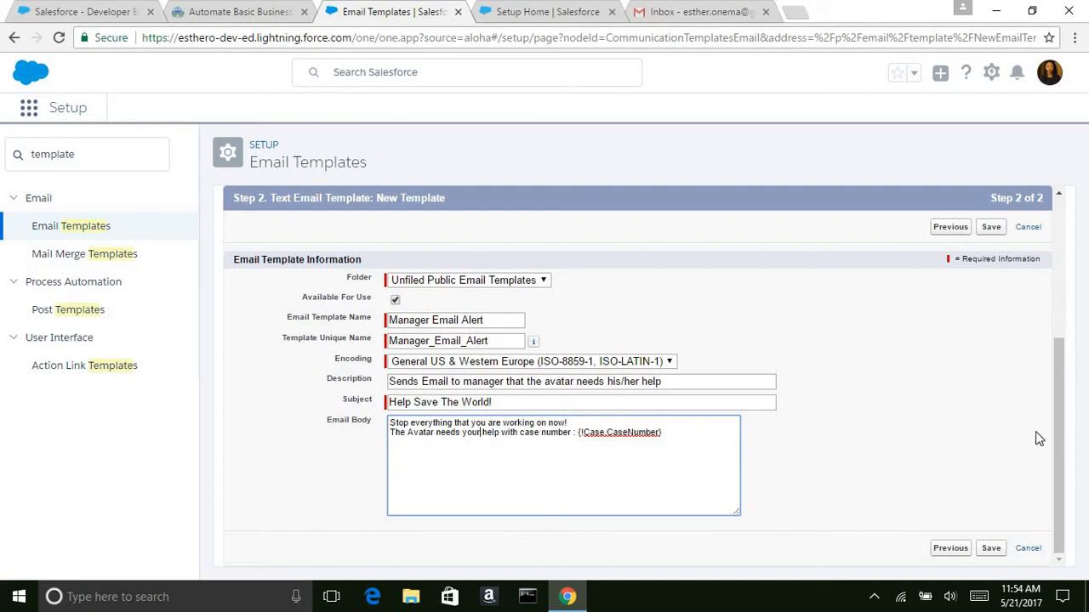
- Add the closing lines "Have a great day," and "Salesforce Team." below a blank line in the email body
mouse_move(1056, 441)
mouse_down()
mouse_move(1060, 391)
mouse_move(1058, 445)
mouse_up()
click(689, 439)
text(Have a great day,)
key(Return)
text(Salesforce Te)
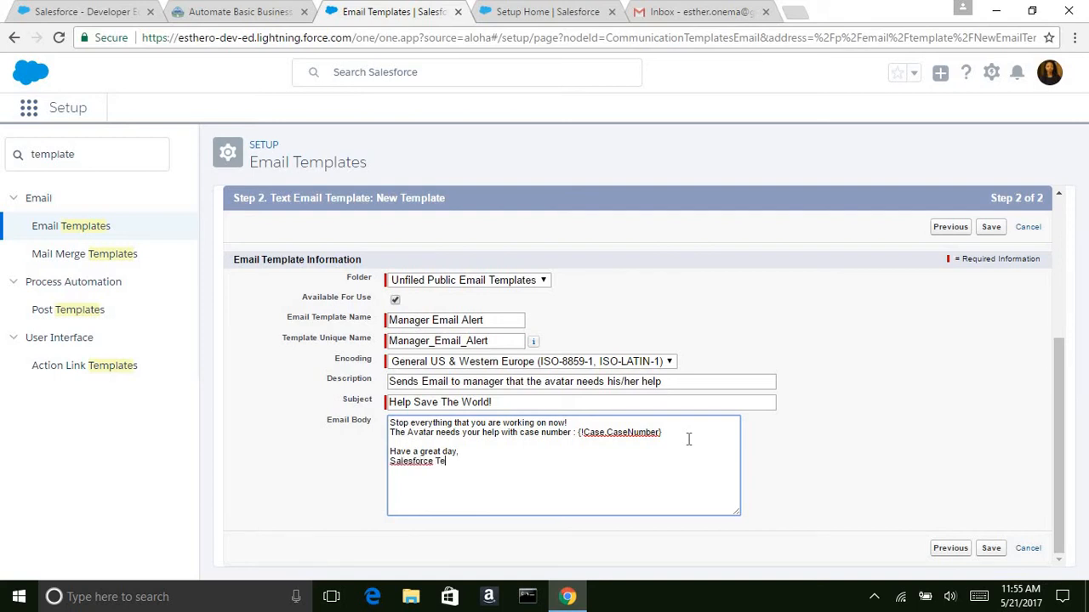
text(am.)
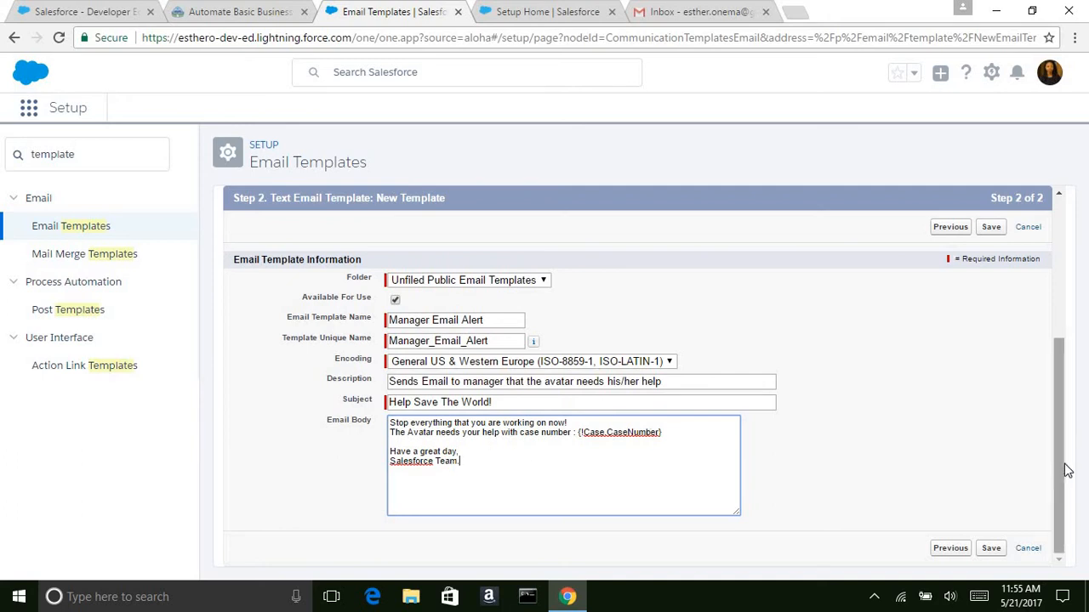
- Save the new email template and review its details and plain text preview
scroll(1066, 430, up, 1)
scroll(1068, 460, up, 2)
scroll(1070, 510, down, 3)
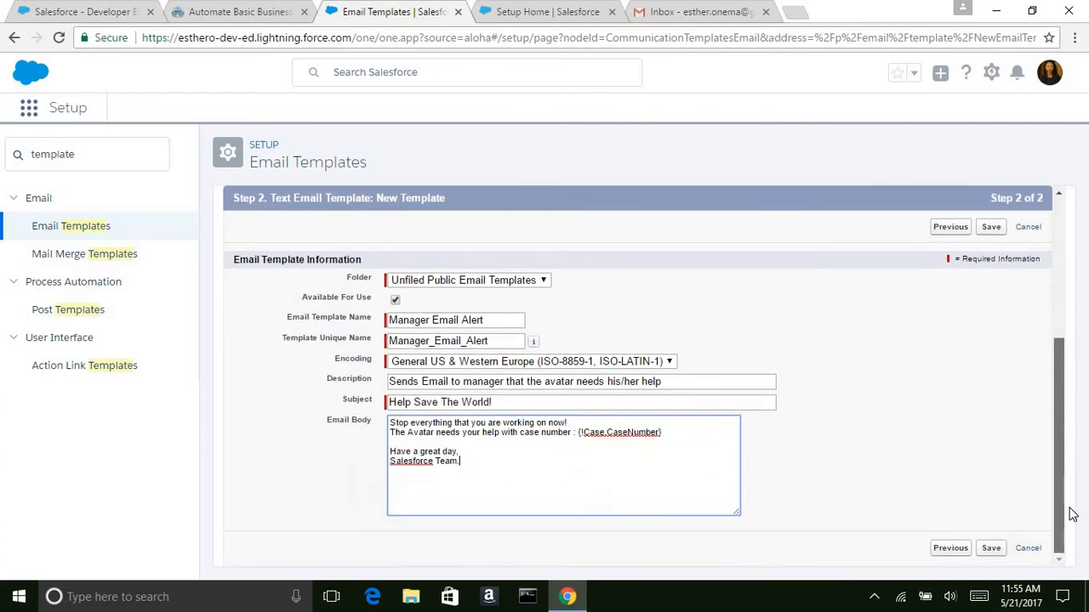
click(991, 549)
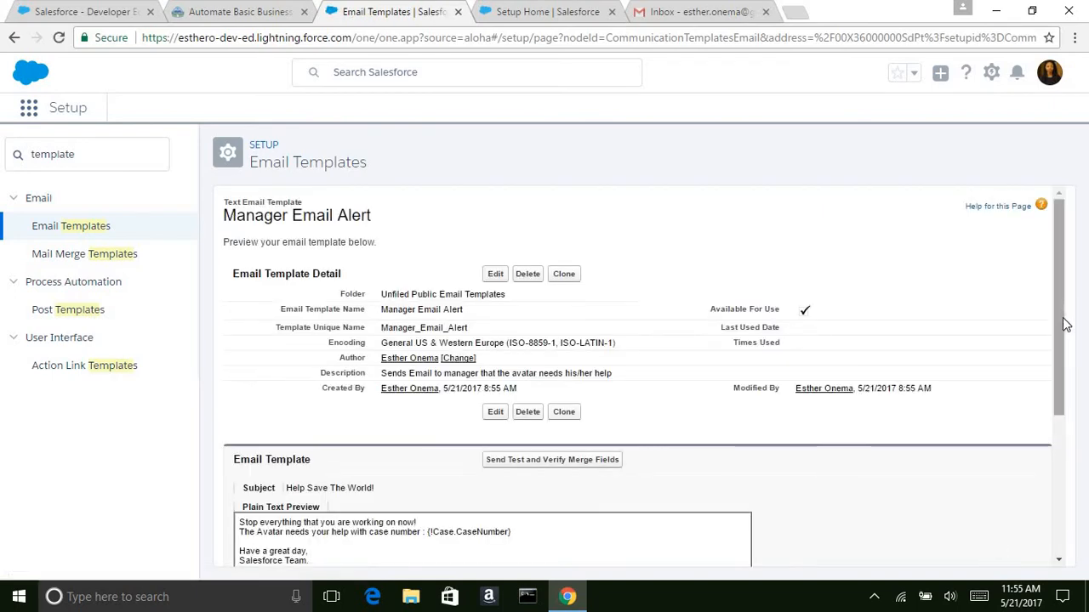
drag(1063, 315, 1076, 302)
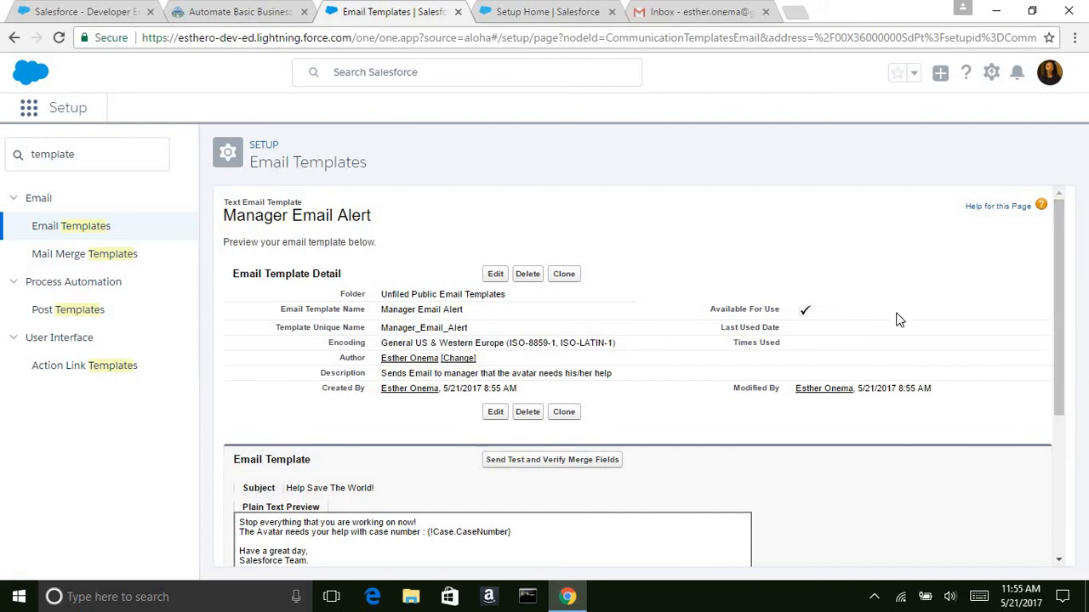
drag(1065, 281, 1043, 451)
drag(1062, 259, 1055, 247)
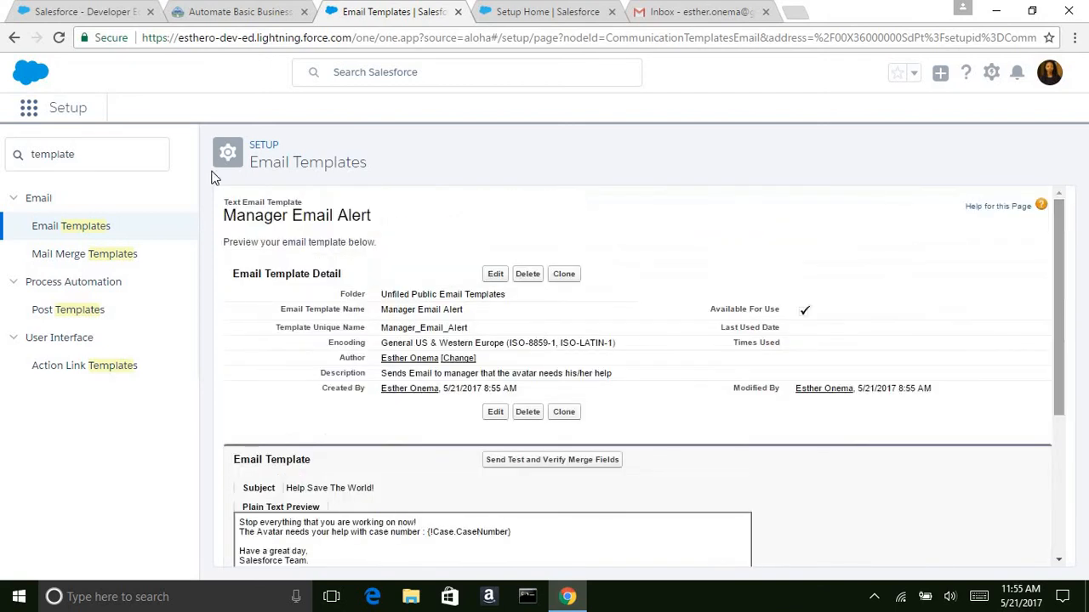
click(64, 150)
double_click(64, 149)
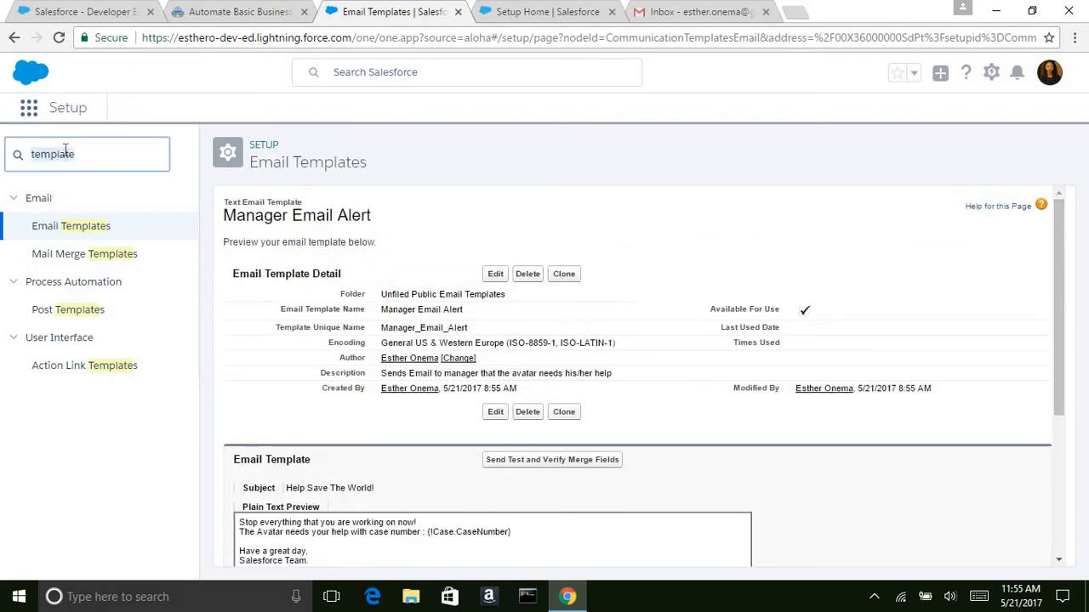
key(BackSpace)
text(alert)
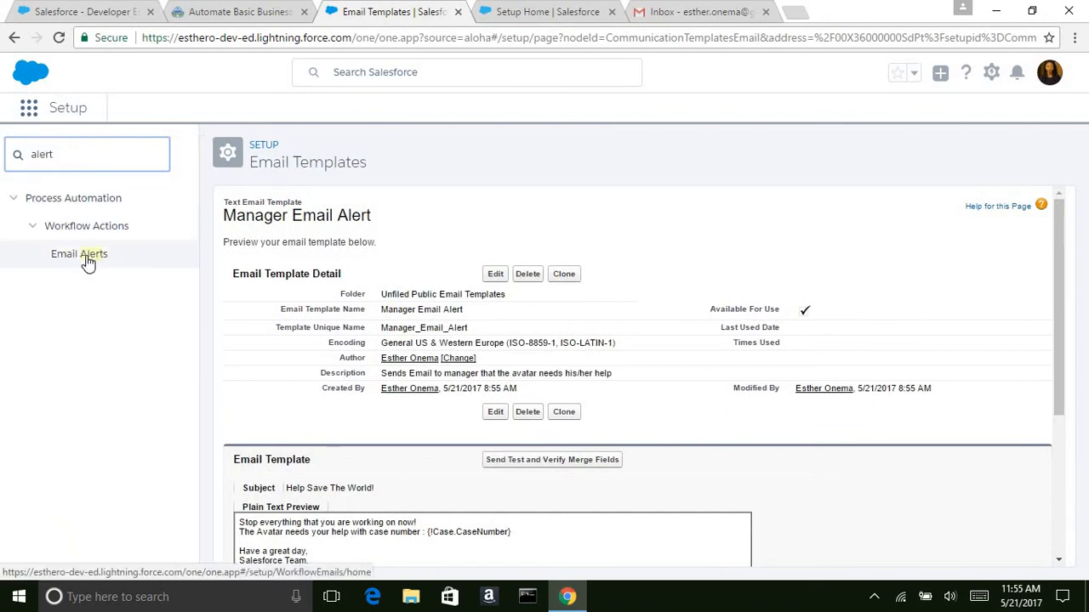
double_click(81, 159)
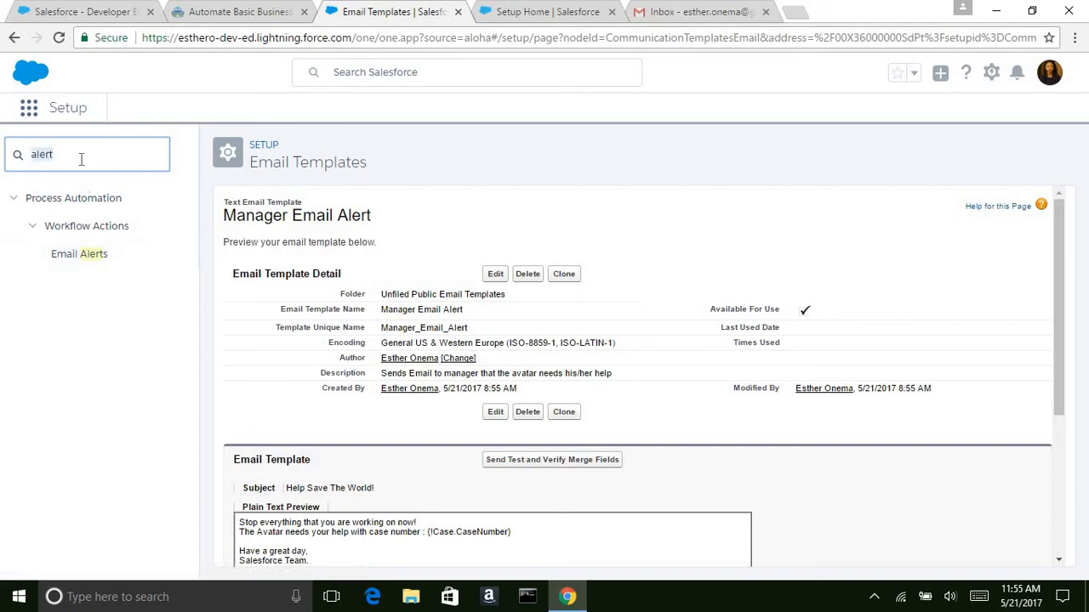
key(BackSpace)
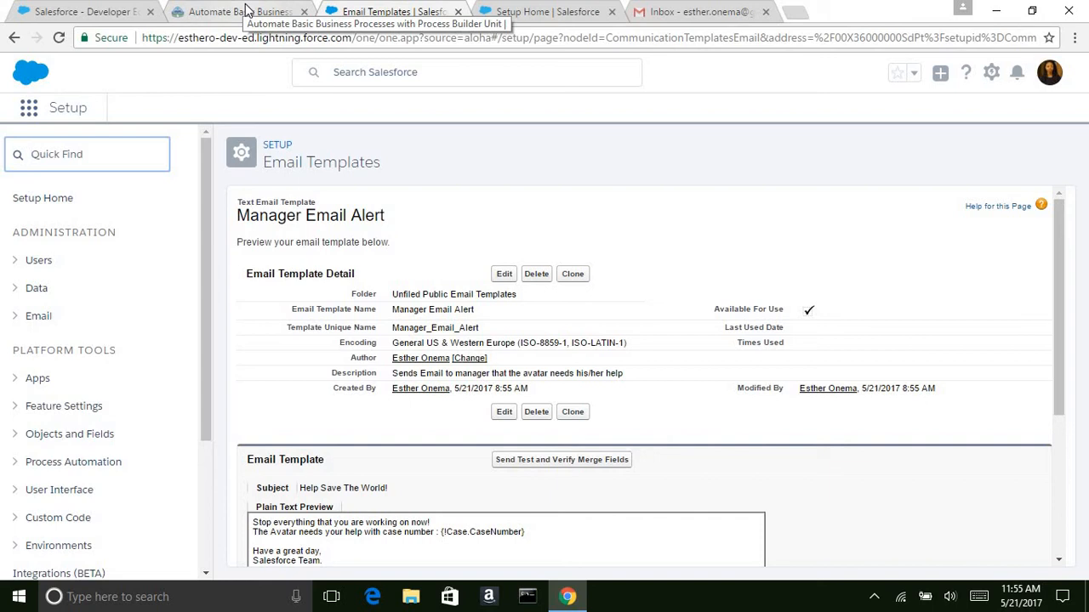
click(245, 9)
click(359, 10)
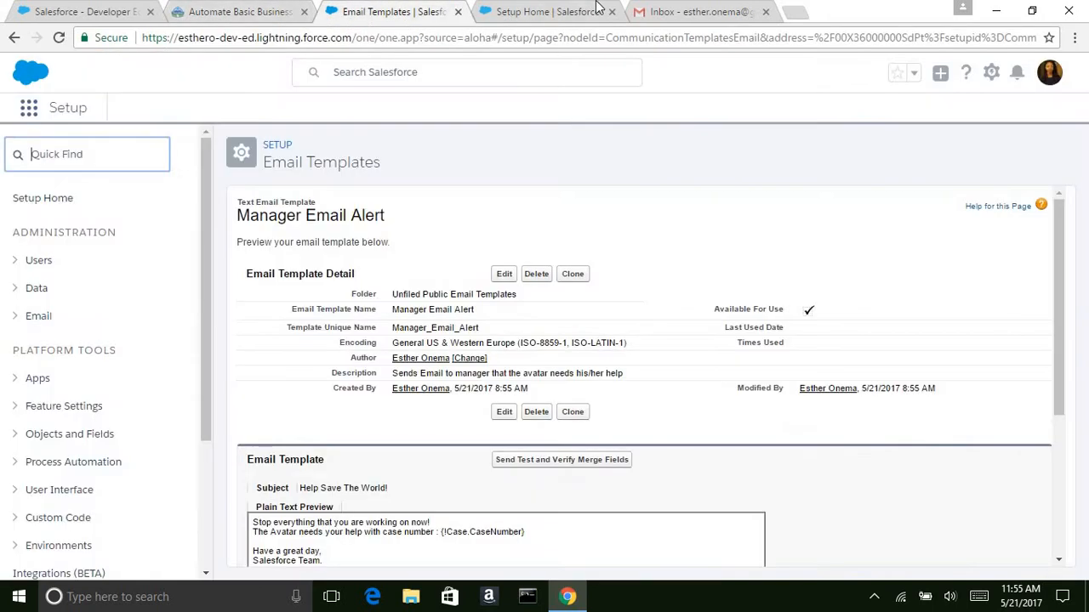
- Switch to the Setup Home page, search Setup for "process builde" and open Process Builder
click(598, 8)
click(95, 155)
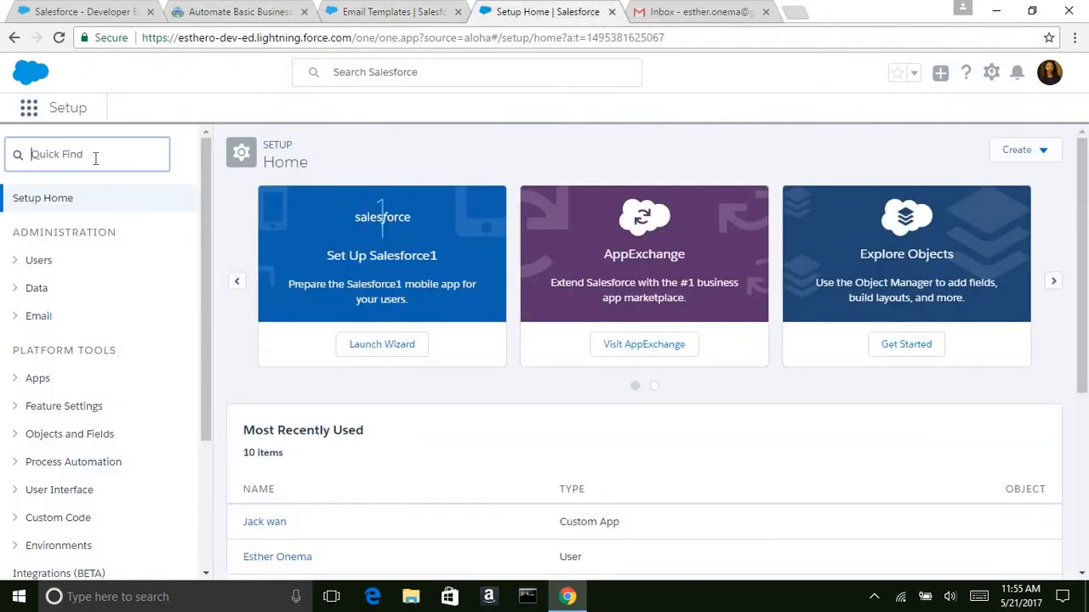
text(process )
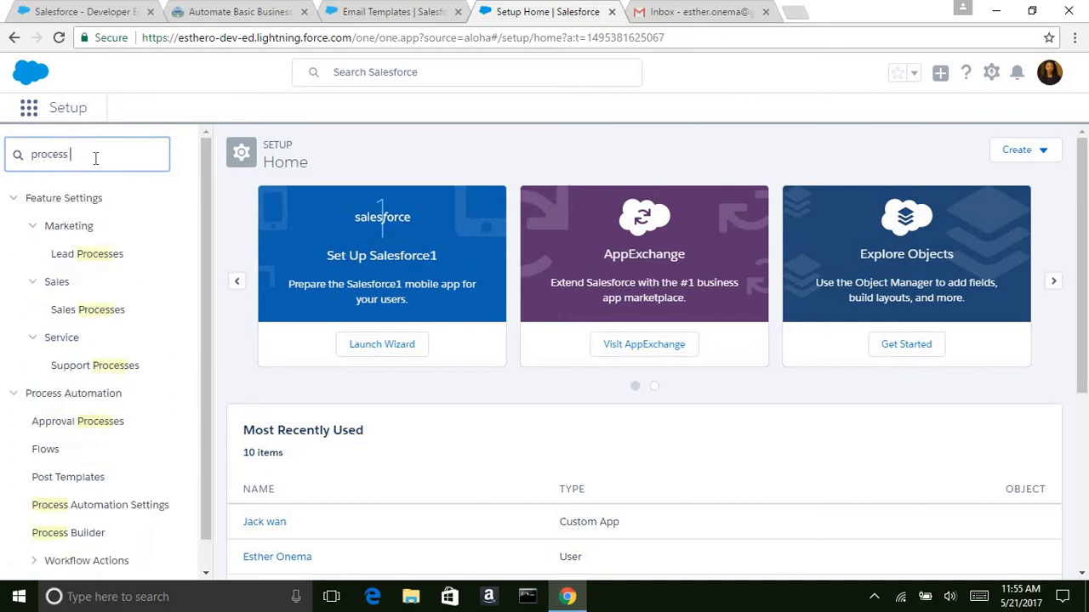
text(builde)
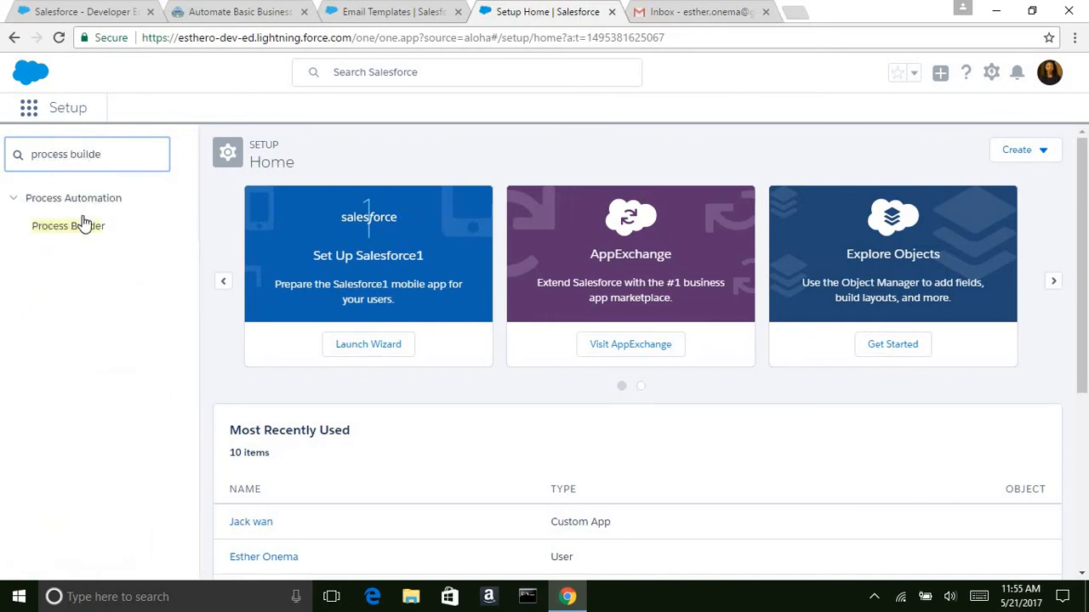
click(82, 224)
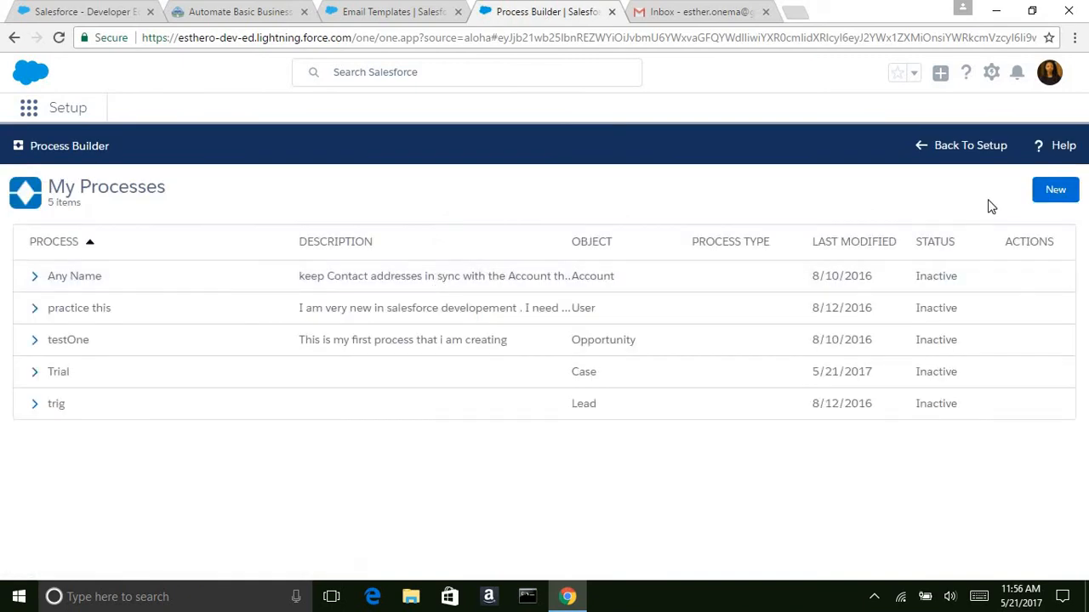
- Start a new process named "Avatar has asked for help" with the API name Avatar_has_asked_for_help
click(1057, 192)
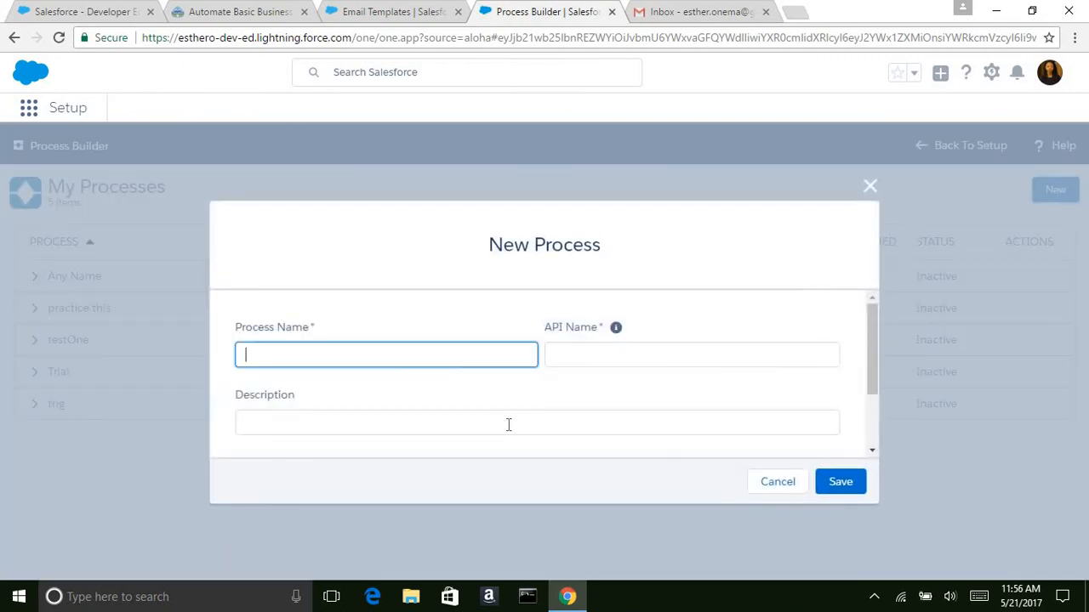
text(N)
key(BackSpace)
text(Avatar has asked for )
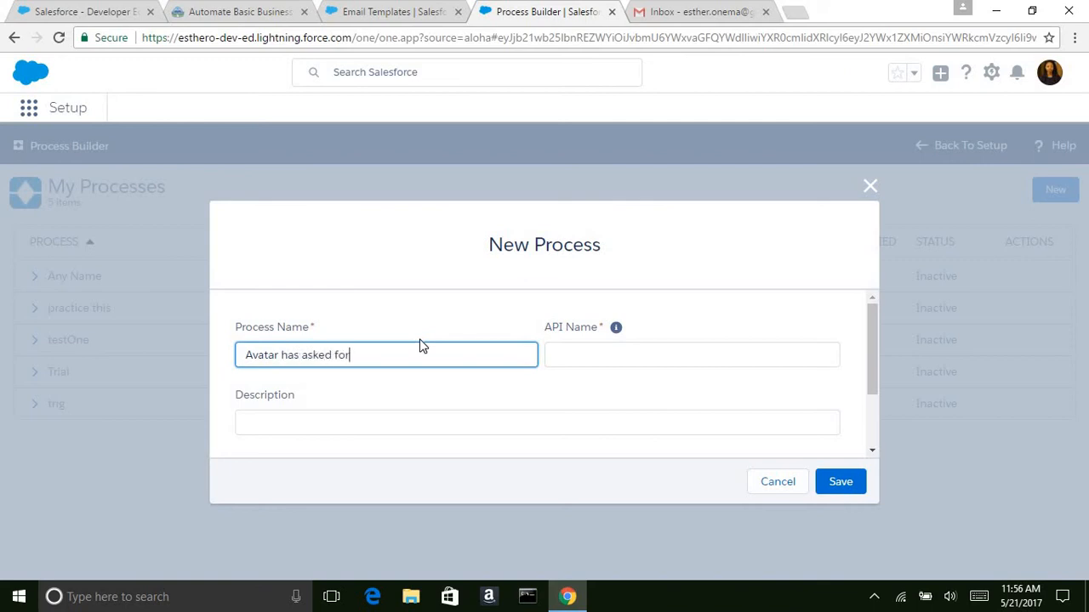
text(help)
click(586, 354)
click(492, 417)
- Enter the process description "Sends email to manager that the avatar has submitted a case"
scroll(872, 409, down, 2)
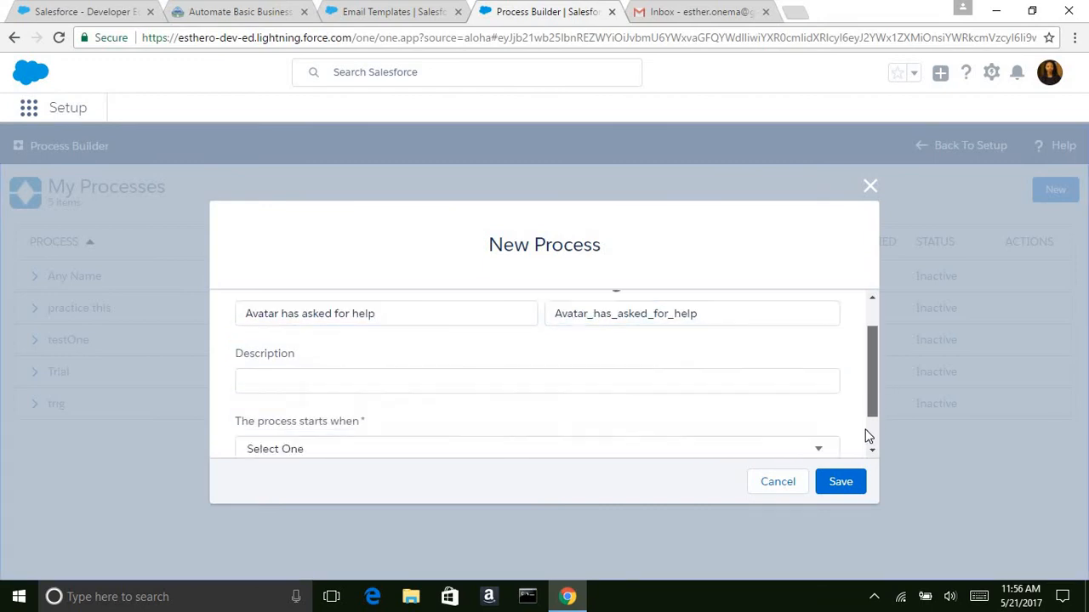
click(523, 342)
text(Se)
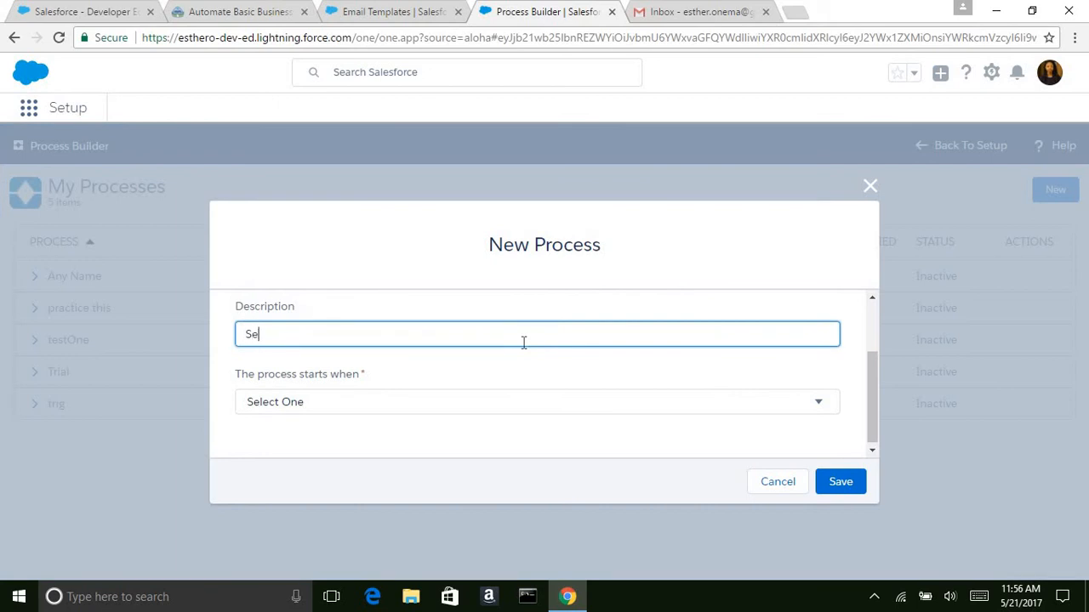
text(nds email to manager )
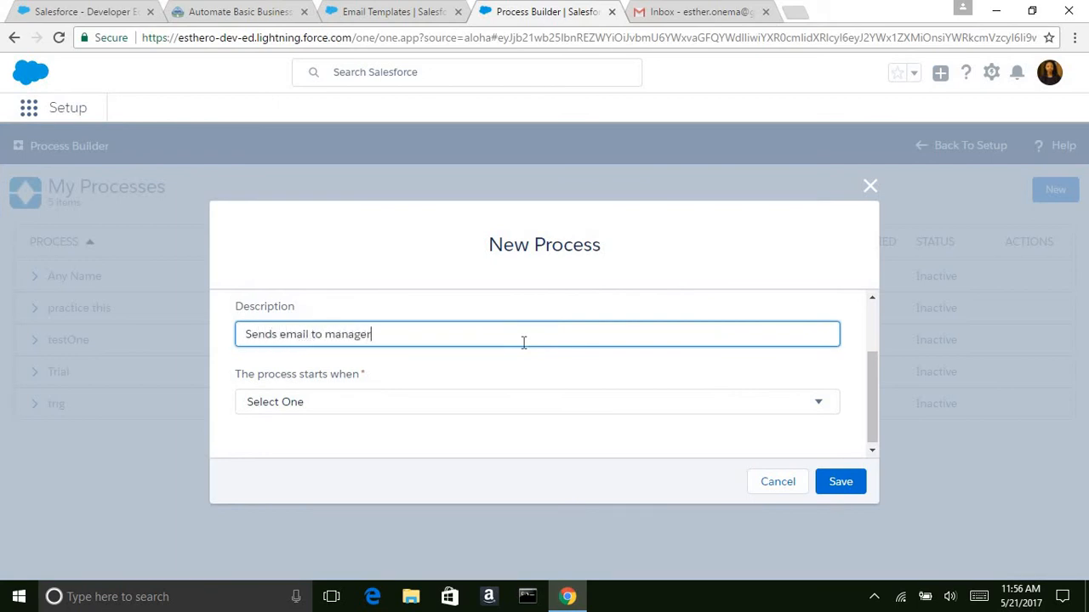
text(that the avatar has submitted a )
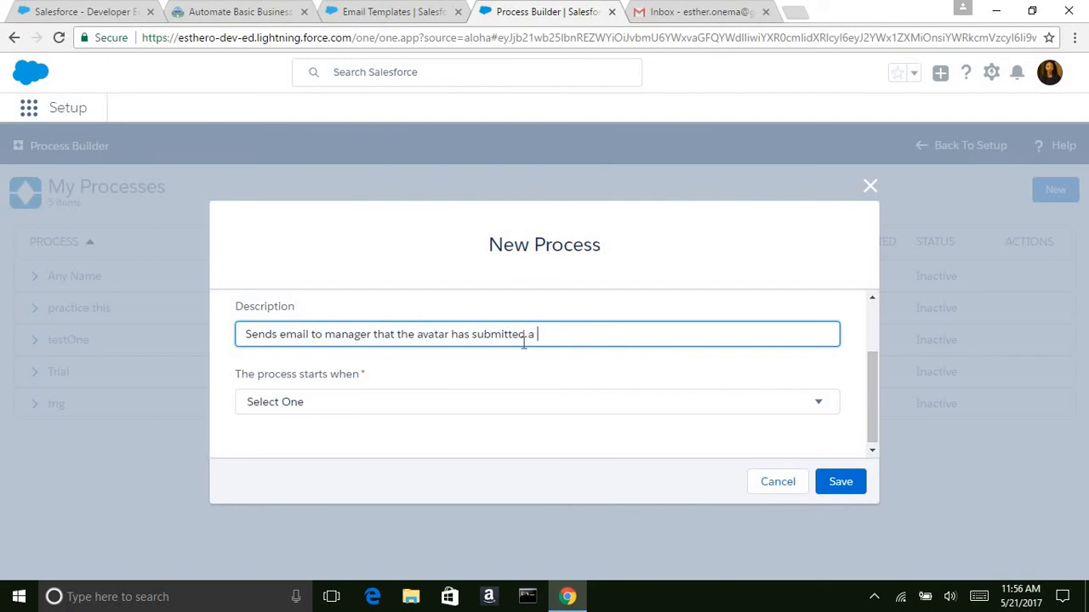
text(case)
- Set the process to start when a record changes and save the new process
click(471, 406)
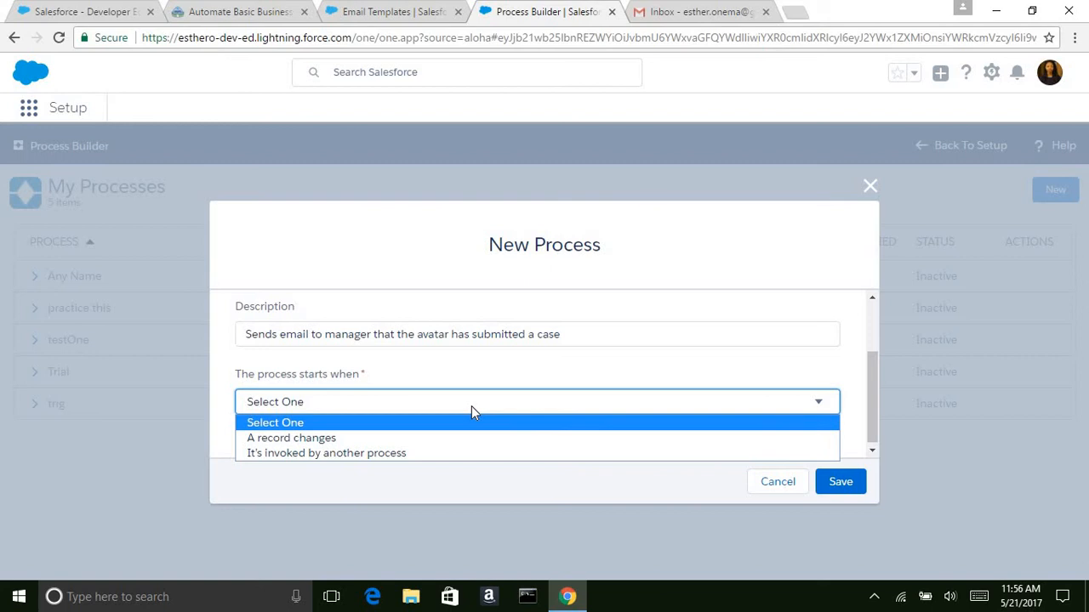
click(327, 438)
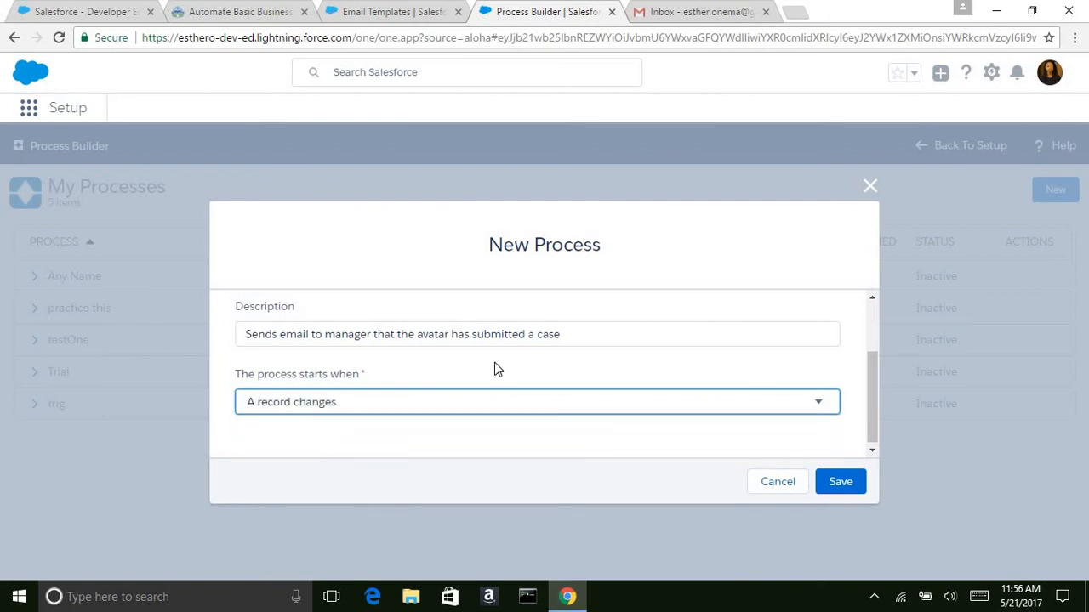
click(839, 481)
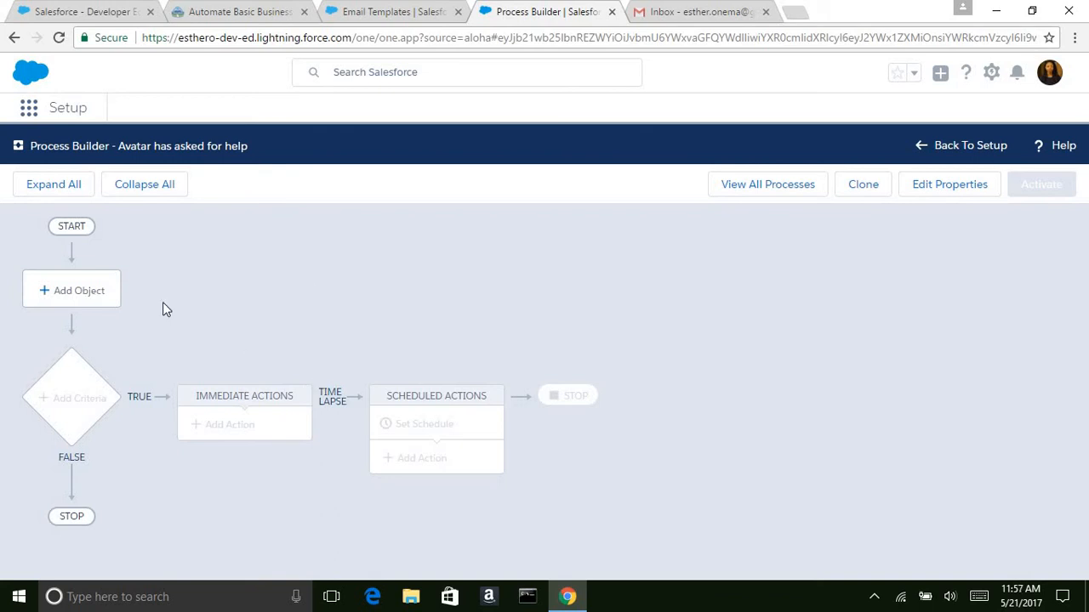
- Add Case as the process object, starting only when a record is created, and save it
click(68, 298)
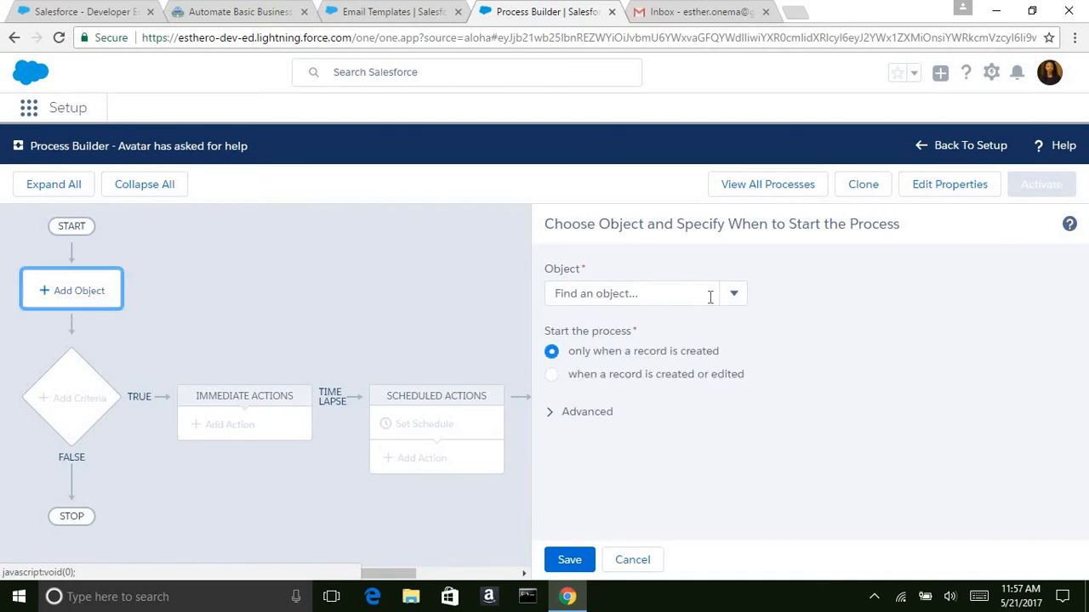
click(733, 294)
text(cas)
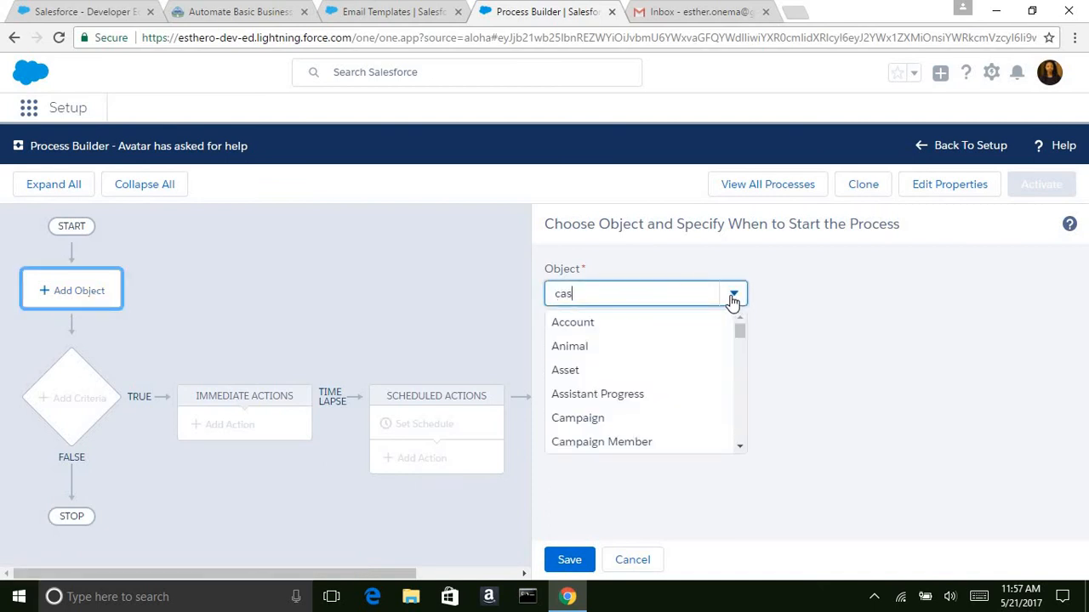
click(571, 328)
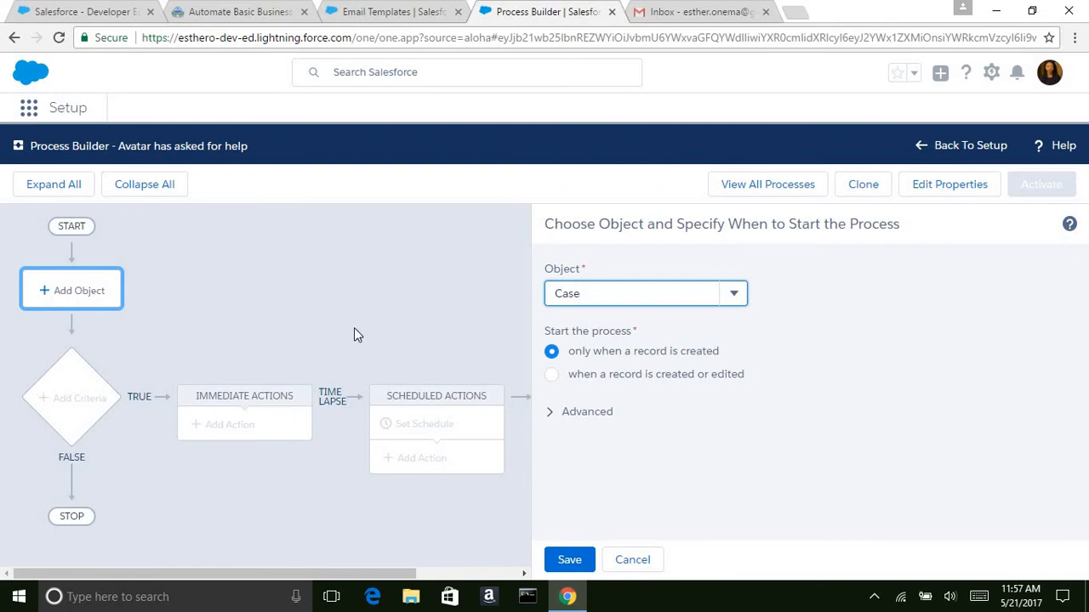
click(572, 564)
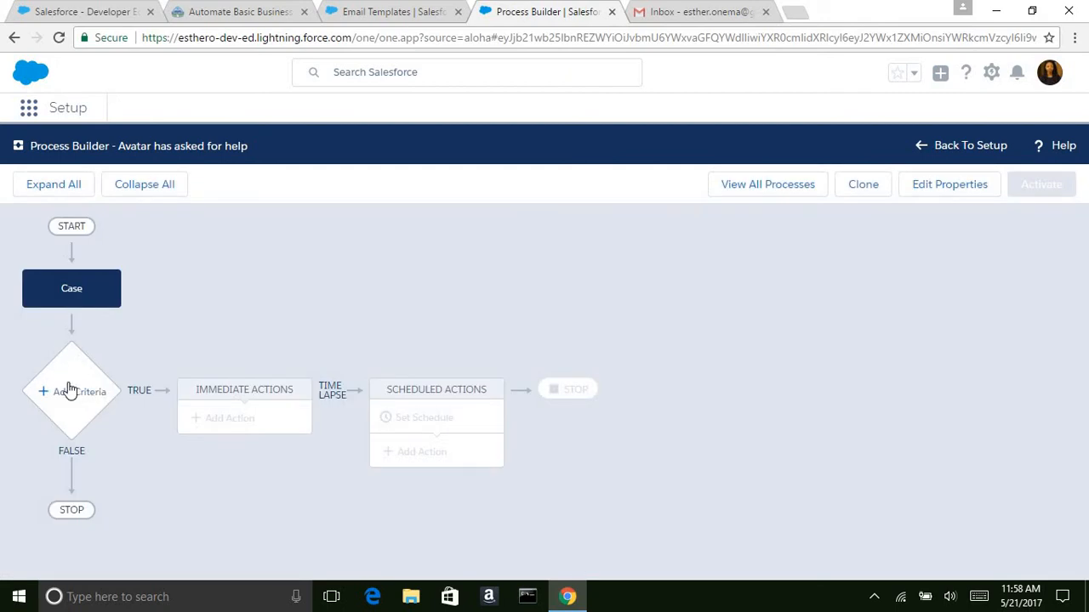
- Add a criteria node to the process and name it "Is Manager?"
click(71, 390)
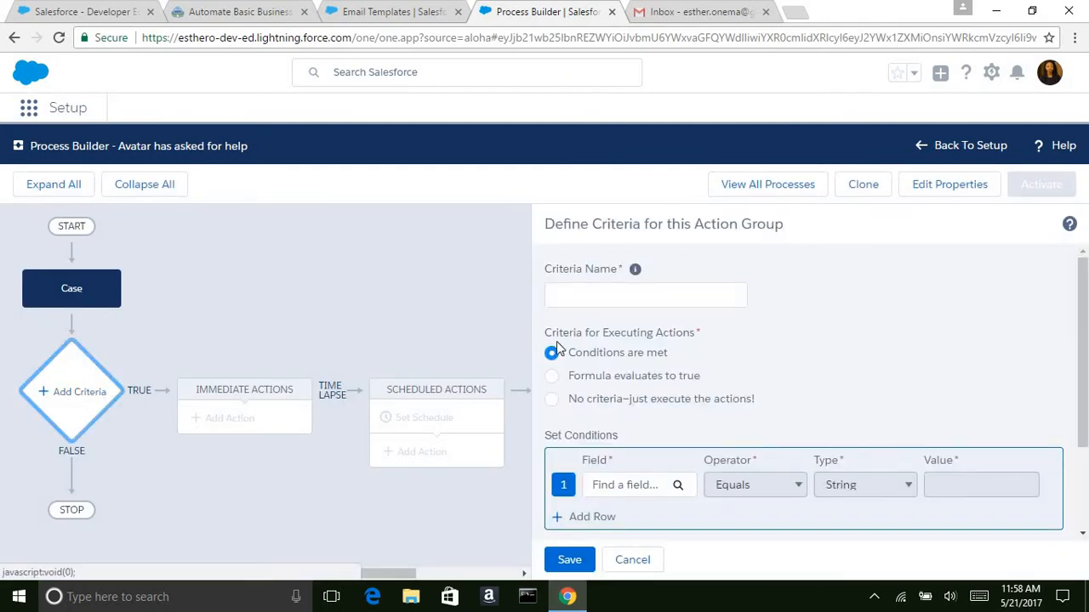
click(629, 297)
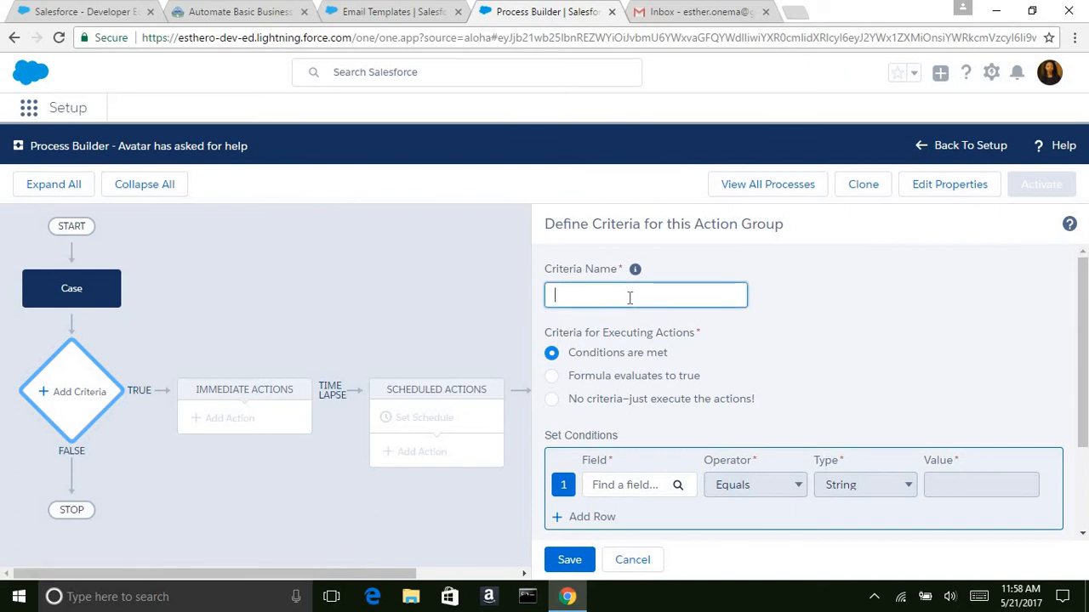
text(Is Mang)
key(BackSpace)
key(BackSpace)
key(BackSpace)
text(nager?)
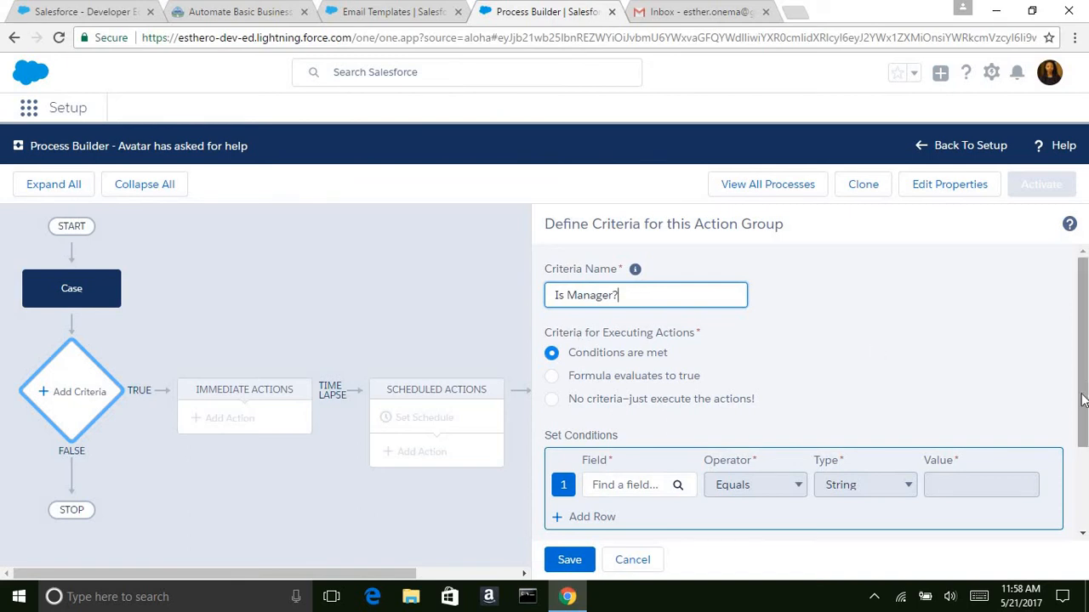
- Open the Case field selection for the first condition of the criteria
scroll(1082, 400, down, 2)
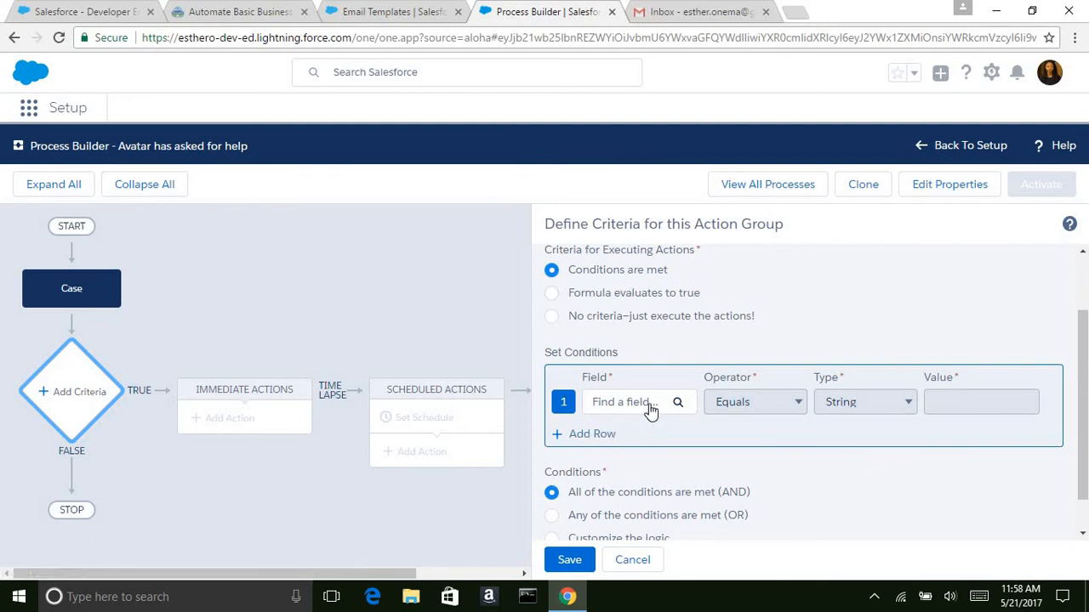
click(678, 403)
click(423, 331)
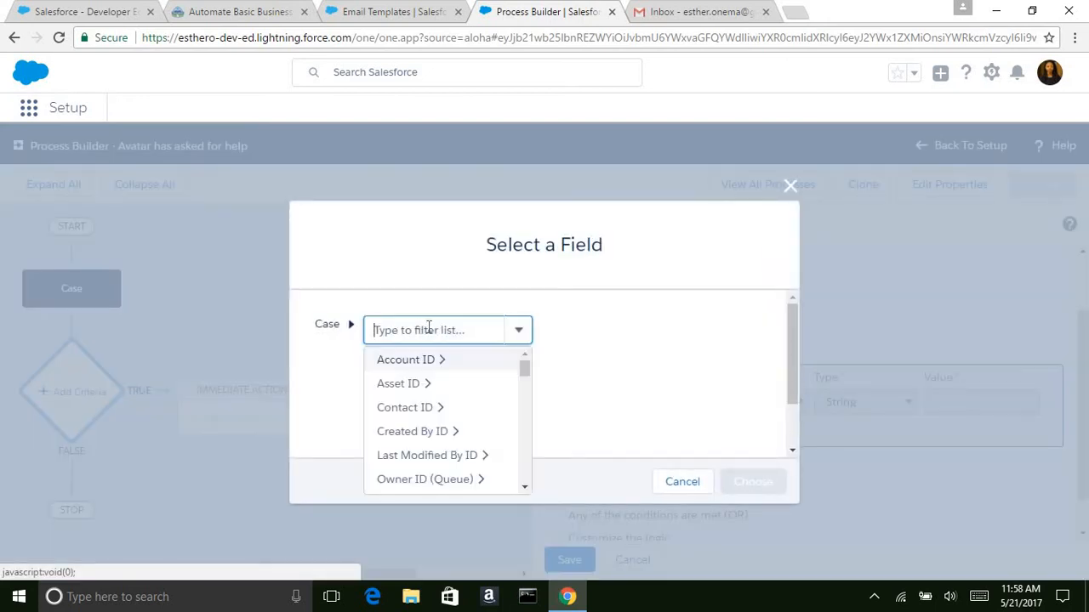
text(mana)
key(BackSpace)
key(BackSpace)
key(BackSpace)
key(BackSpace)
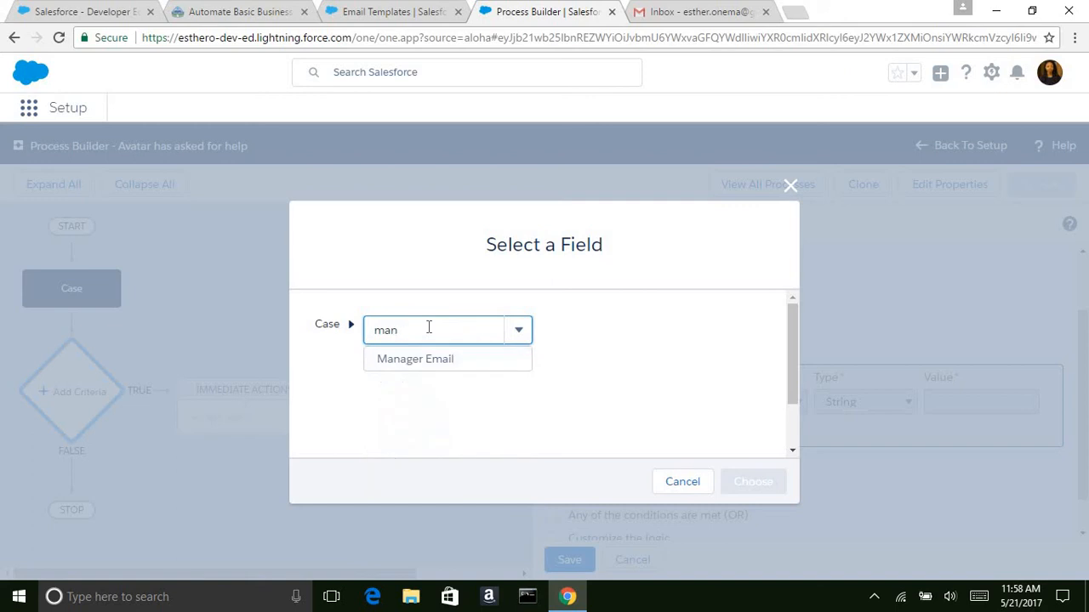
text(Give)
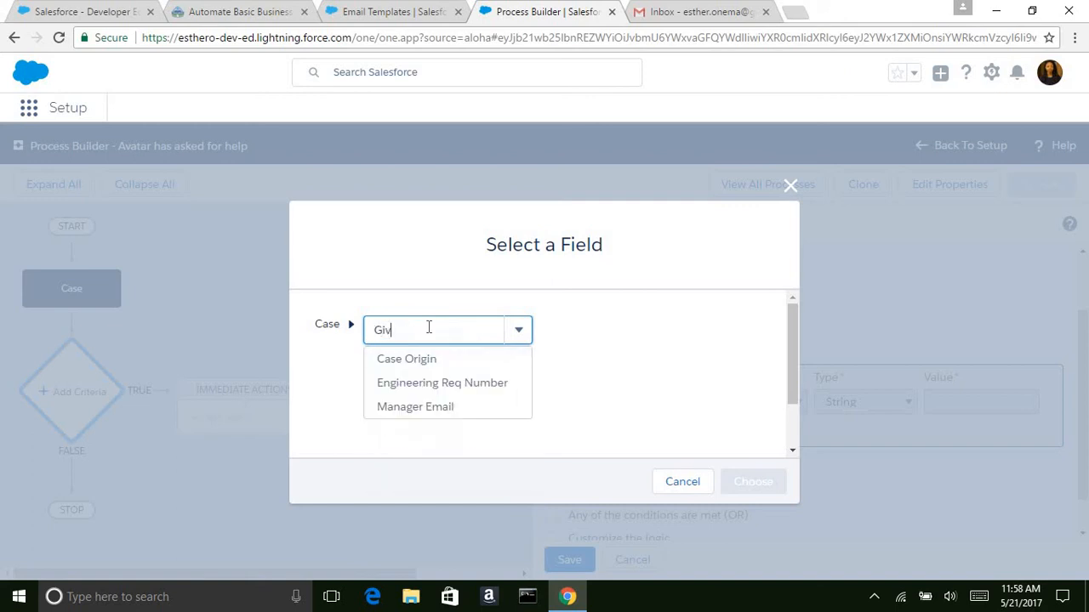
key(BackSpace)
text(Su)
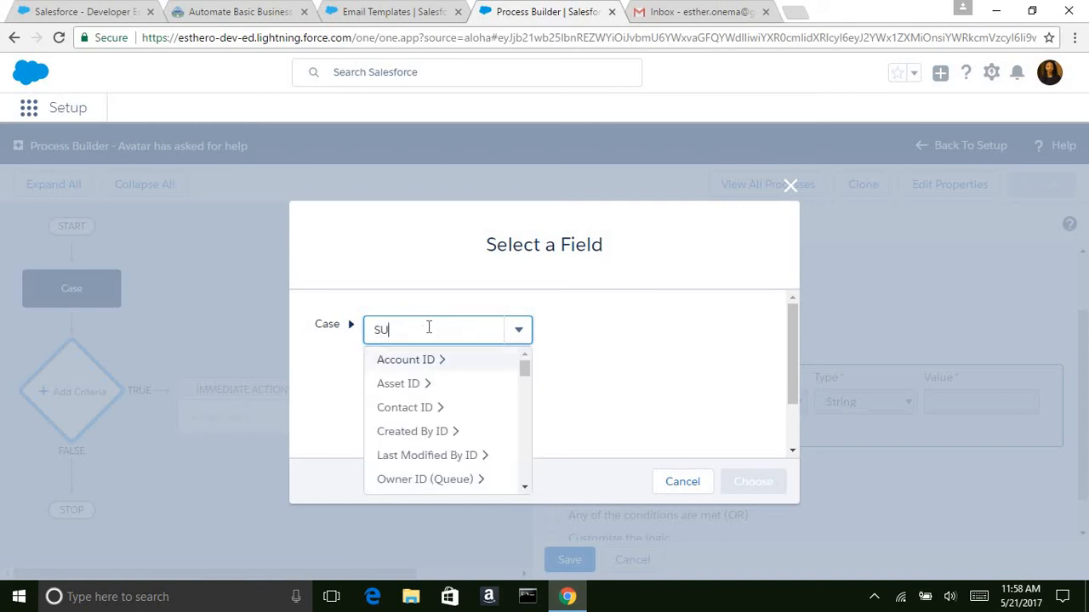
key(BackSpace)
key(BackSpace)
- Filter the Case fields by "name" and select the Name field of type String
text(name)
click(405, 363)
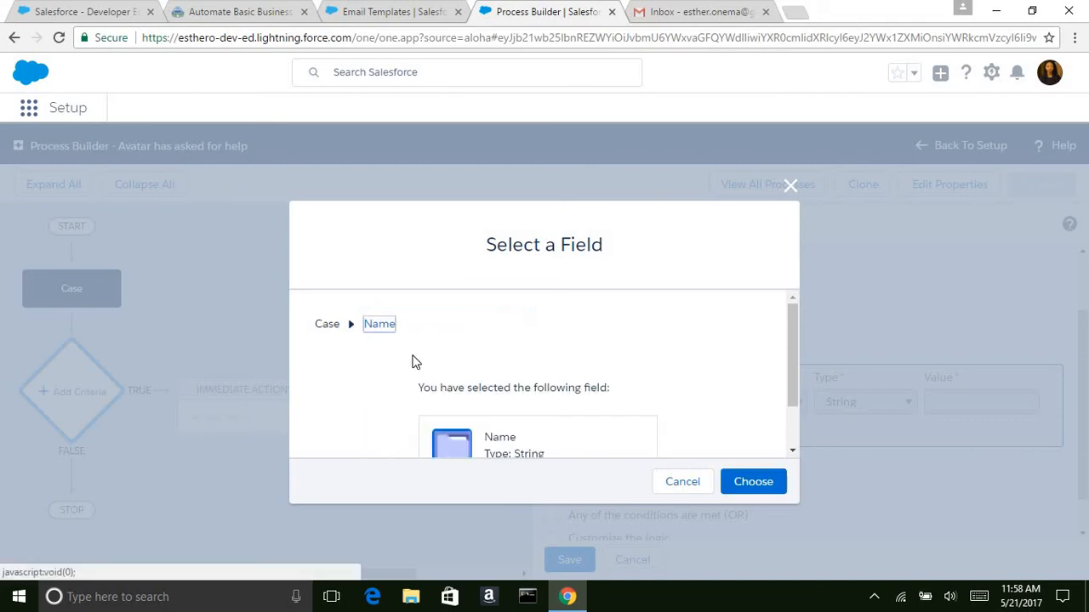
drag(794, 355, 783, 427)
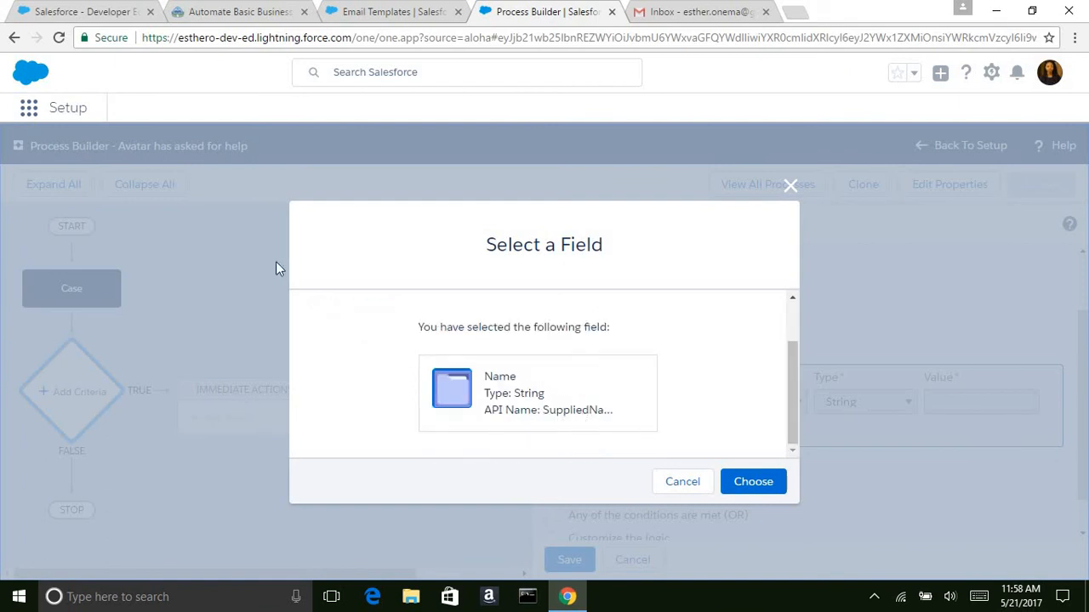
- Check the Given Name field on the Bender Help Request form and confirm Name as the condition's field
click(232, 10)
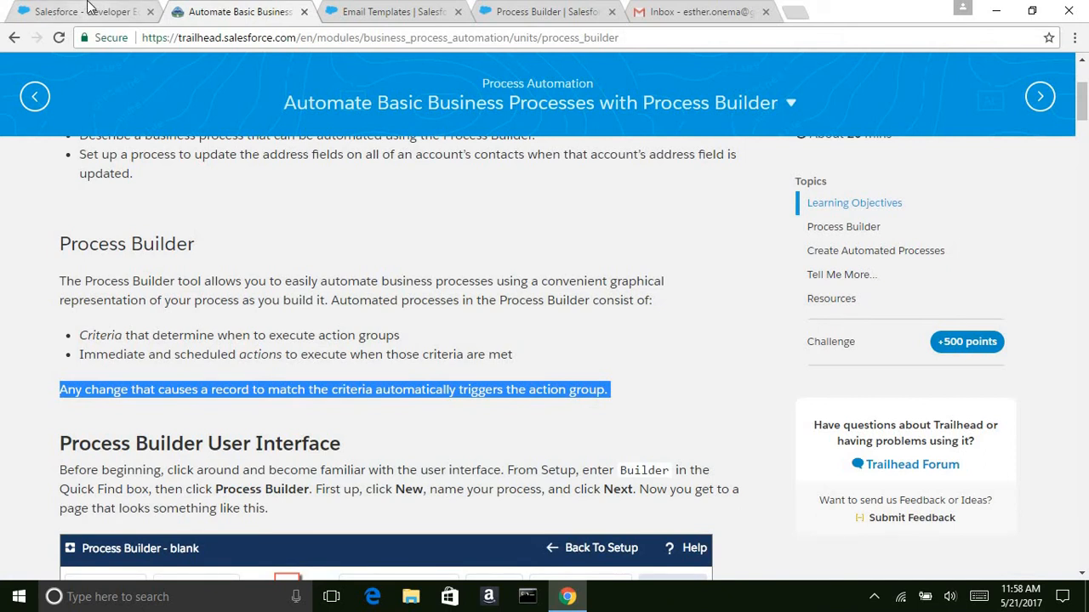
click(89, 10)
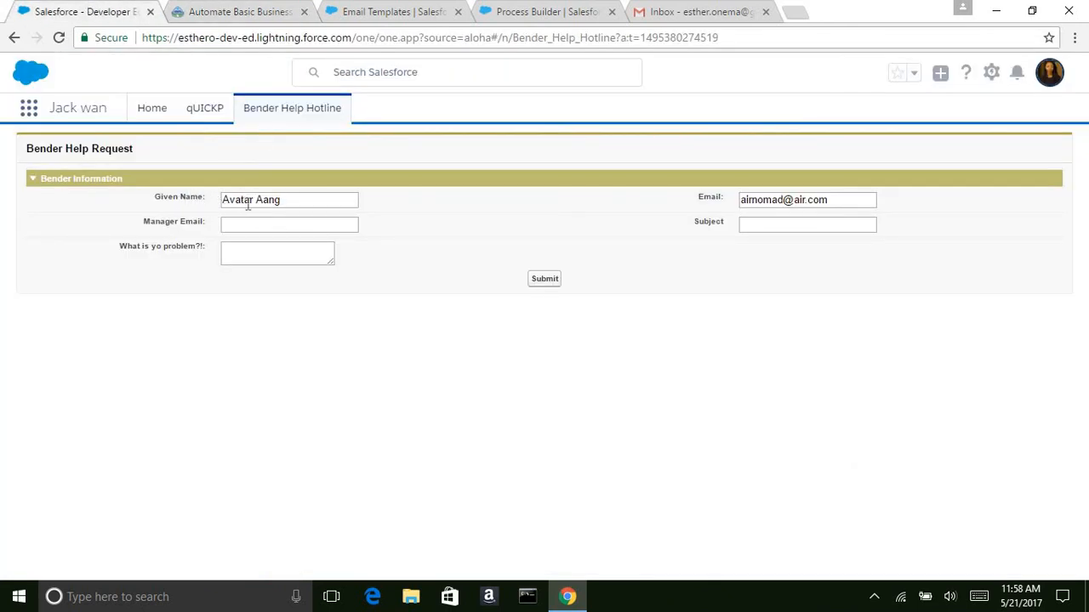
click(529, 8)
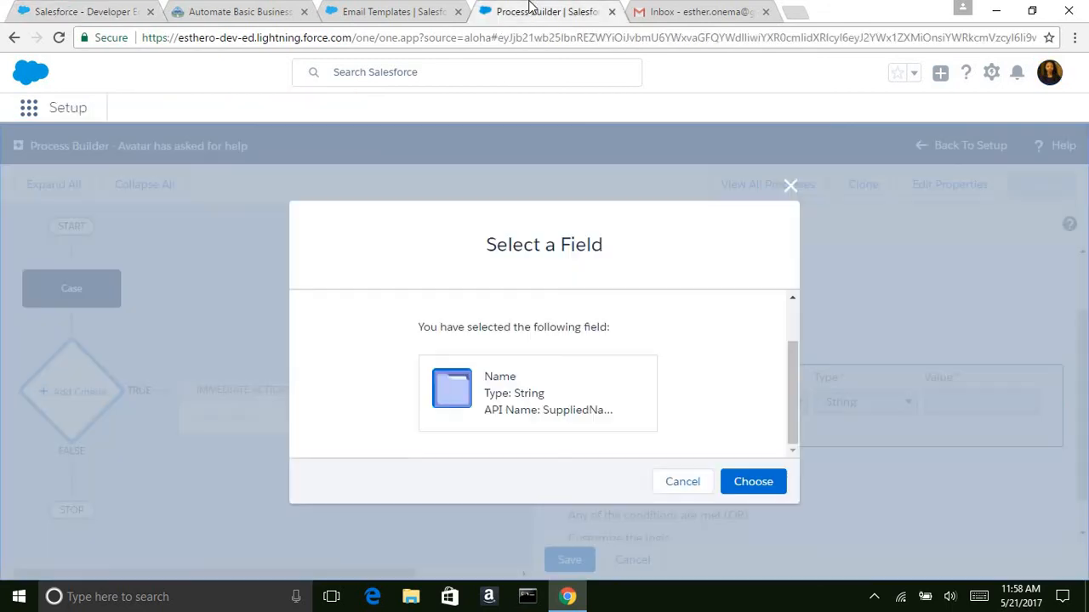
drag(792, 372, 795, 413)
click(759, 483)
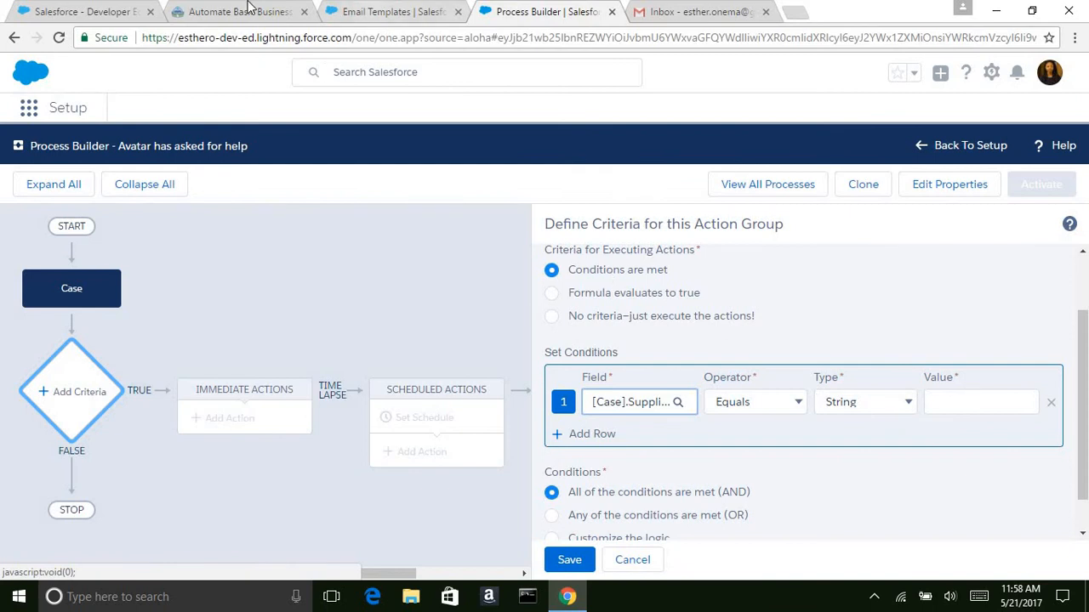
- Copy the Given Name entry from the Bender Help Request form and paste it as the first condition's value
click(21, 6)
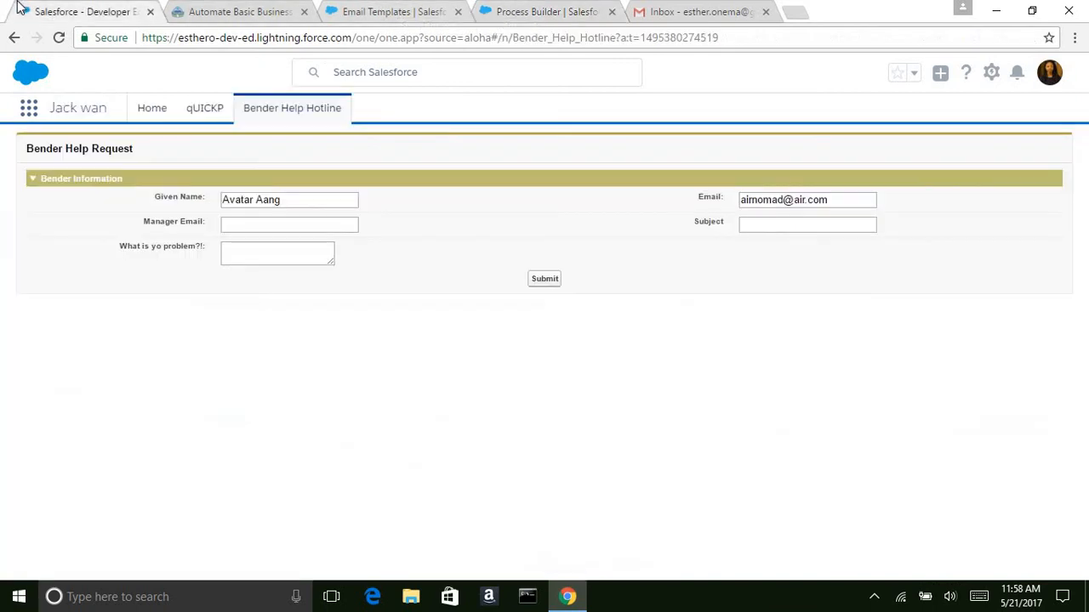
triple_click(284, 200)
key(ctrl+c)
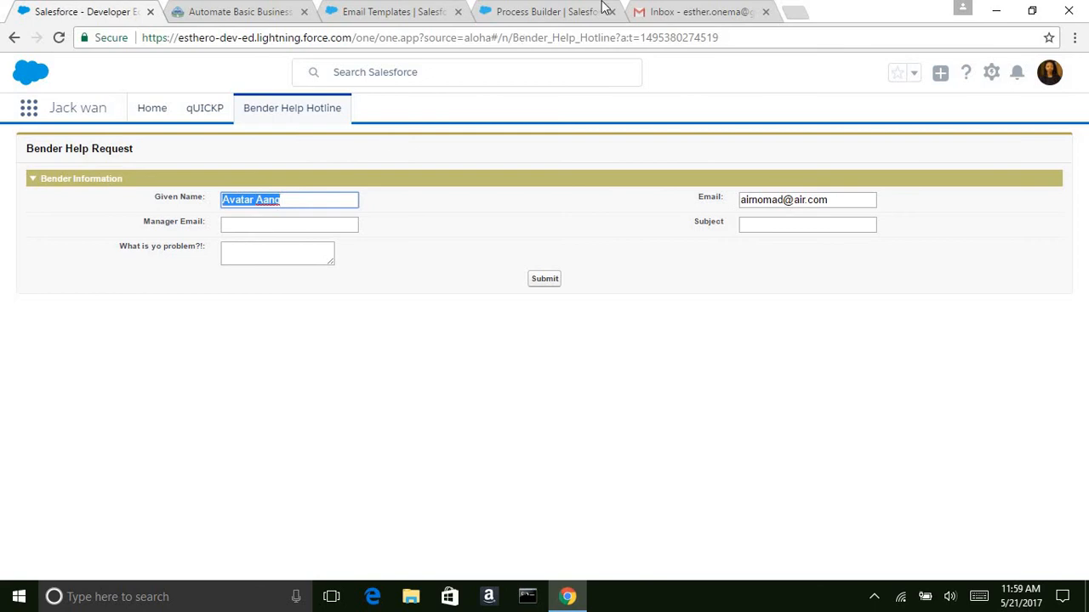
click(564, 9)
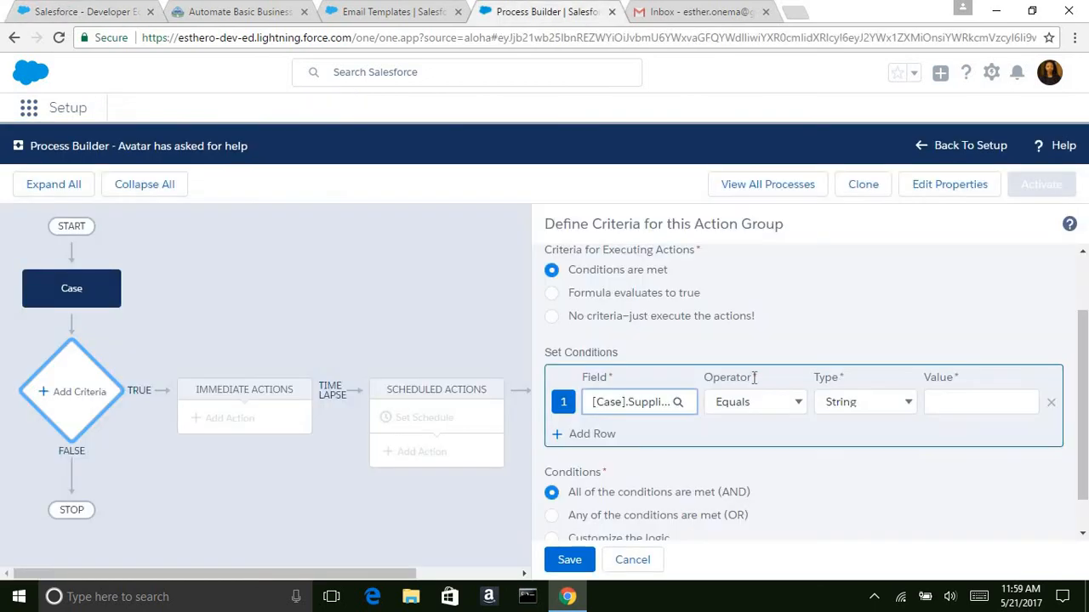
click(958, 406)
key(ctrl+v)
scroll(1085, 415, down, 1)
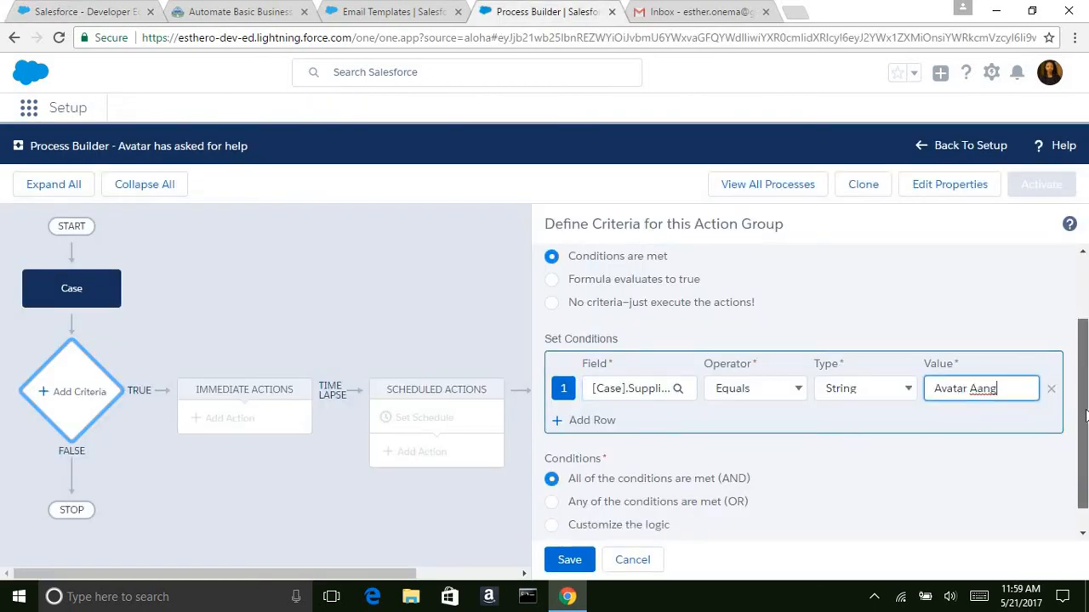
- Save the Is Manager? criteria, keeping the logic that all of the conditions are met
scroll(1086, 414, down, 1)
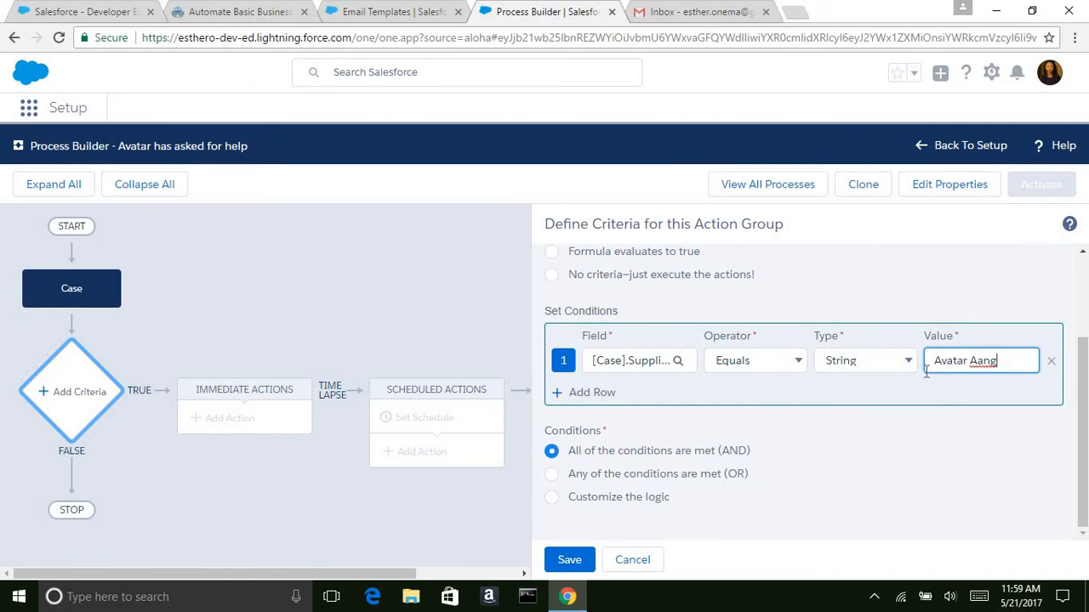
click(577, 561)
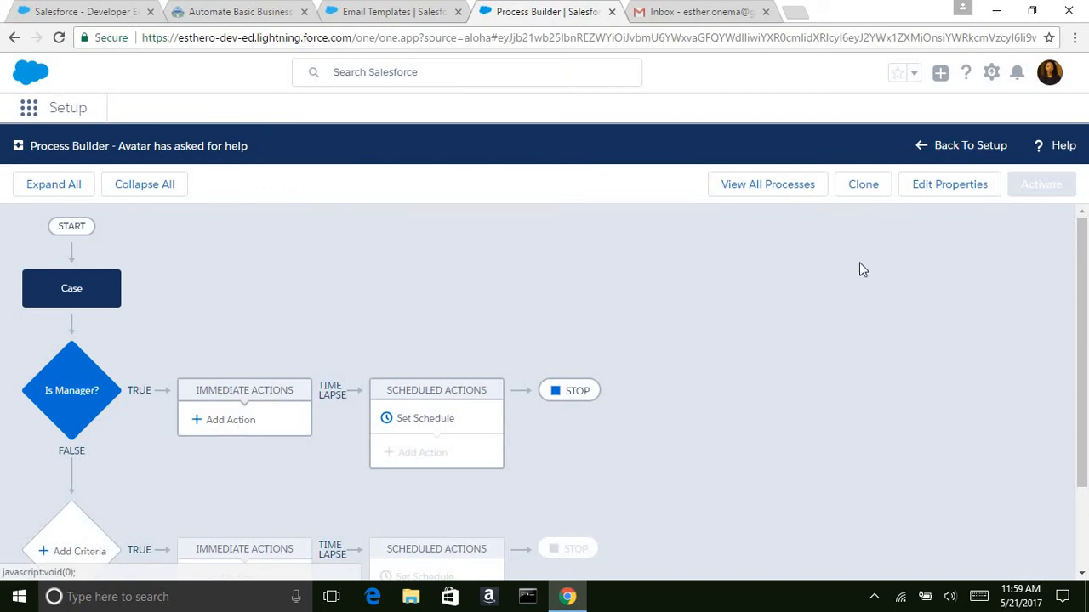
- Start an immediate Email Alerts action named "Send email to manager" for the Is Manager? criteria
drag(1081, 289, 1064, 354)
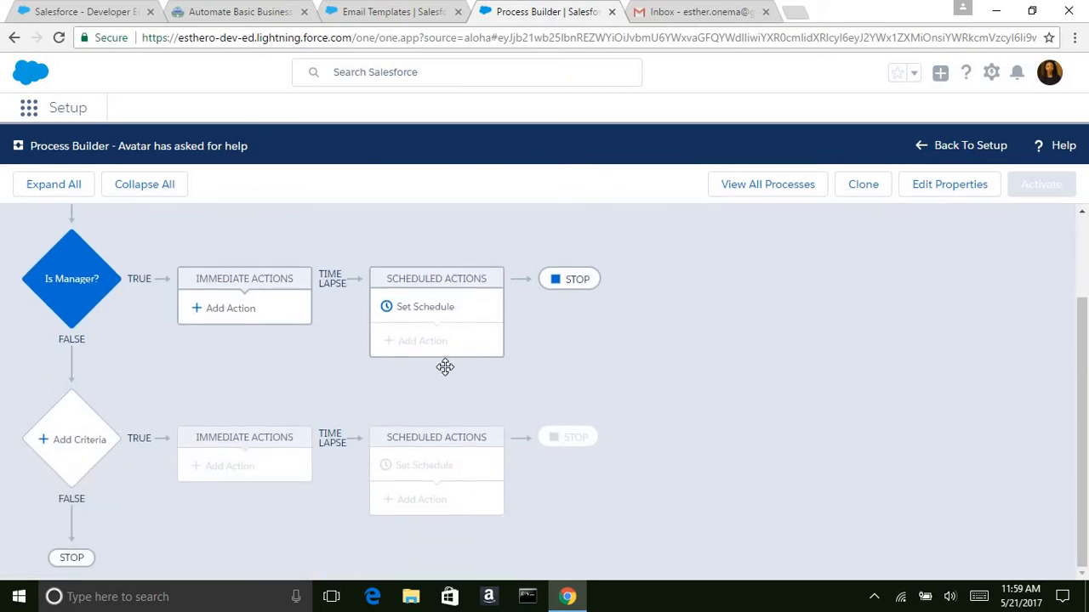
click(219, 310)
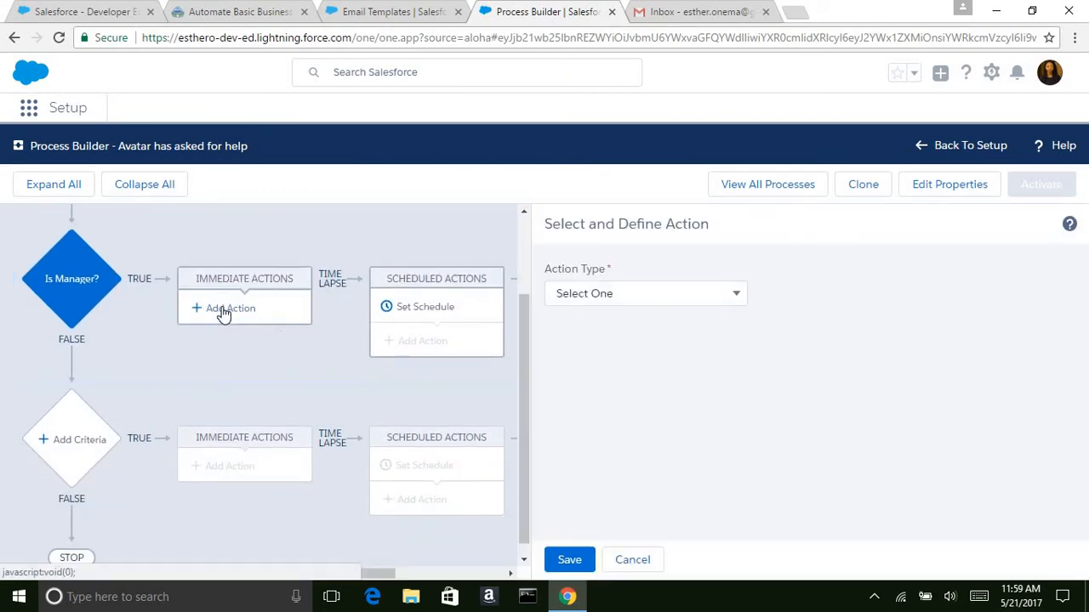
click(705, 294)
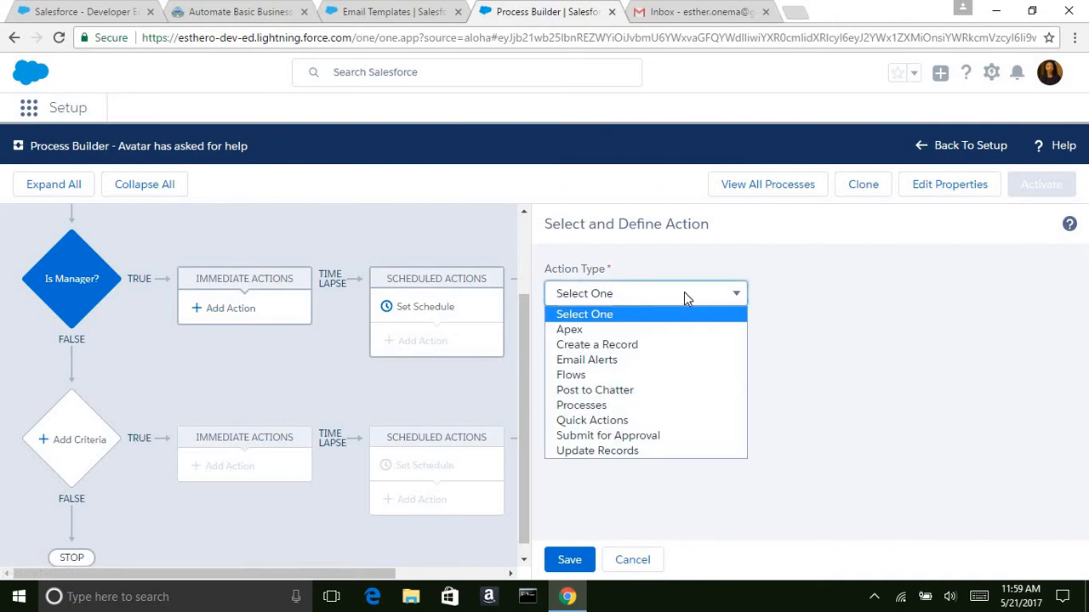
click(646, 368)
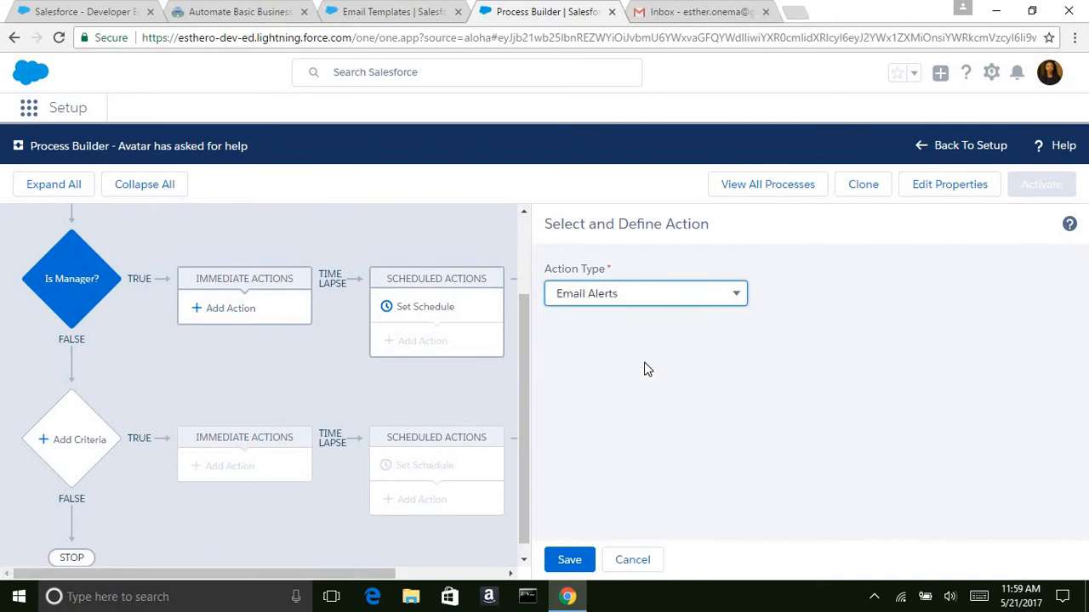
click(646, 362)
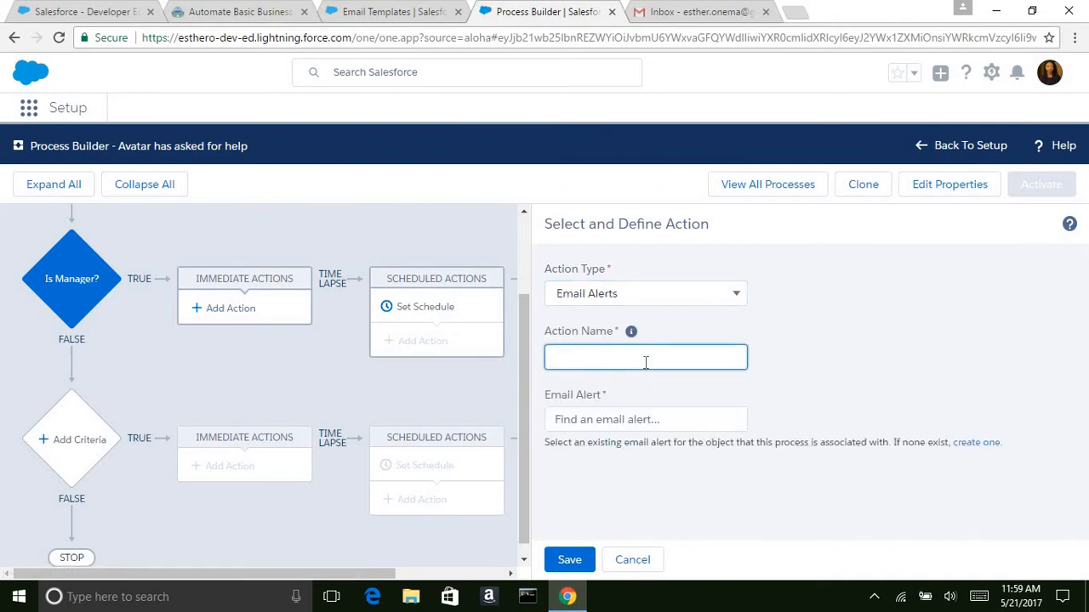
text(Send email to manager)
click(627, 421)
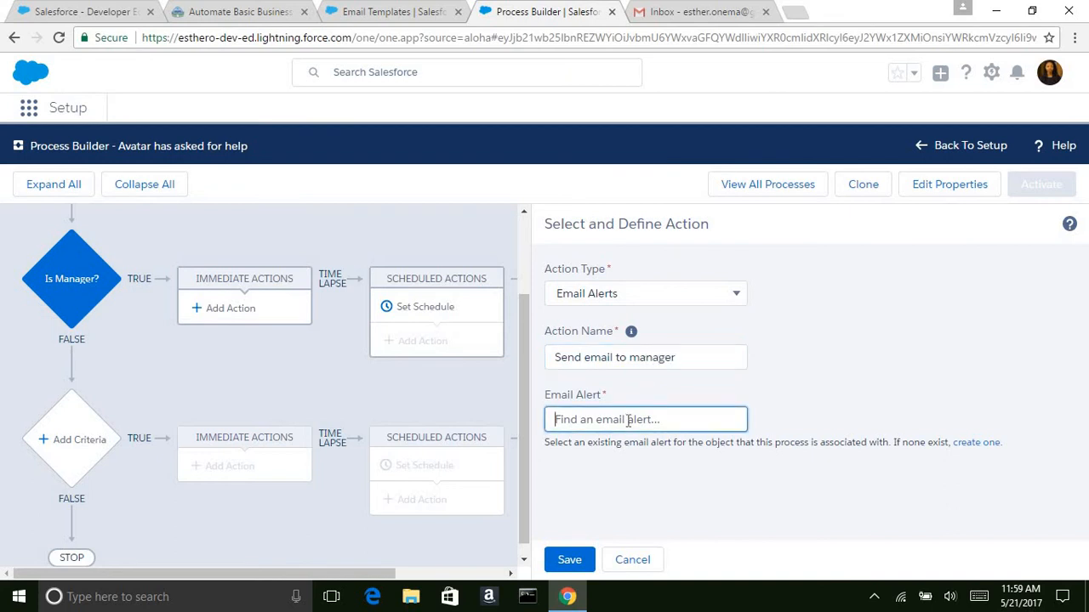
- Find the Email Alerts setup page from the Email Templates browser page and start a new email alert
click(405, 7)
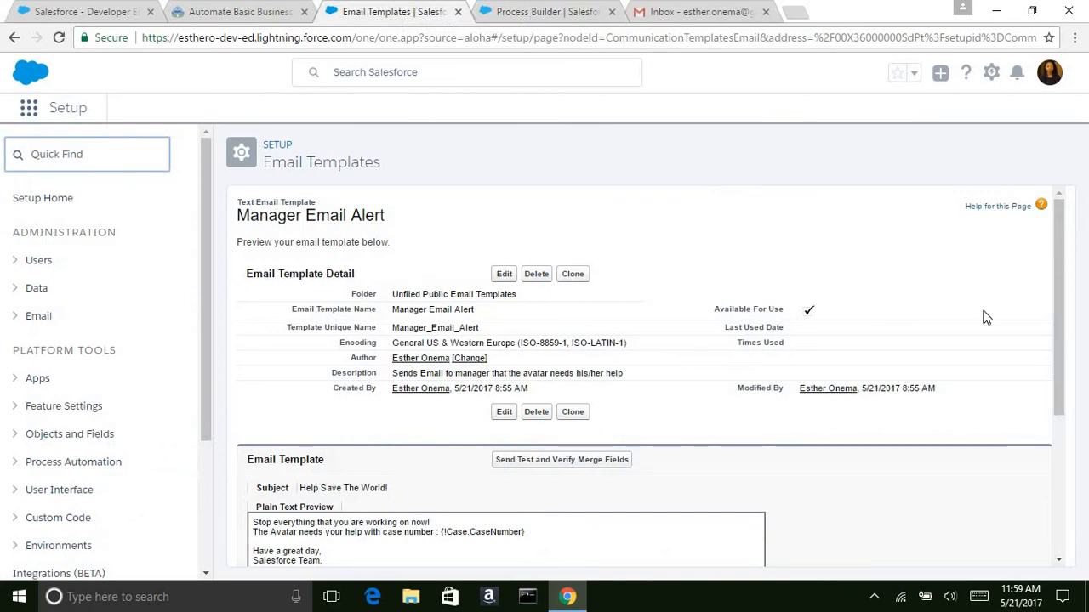
drag(1060, 265, 1055, 464)
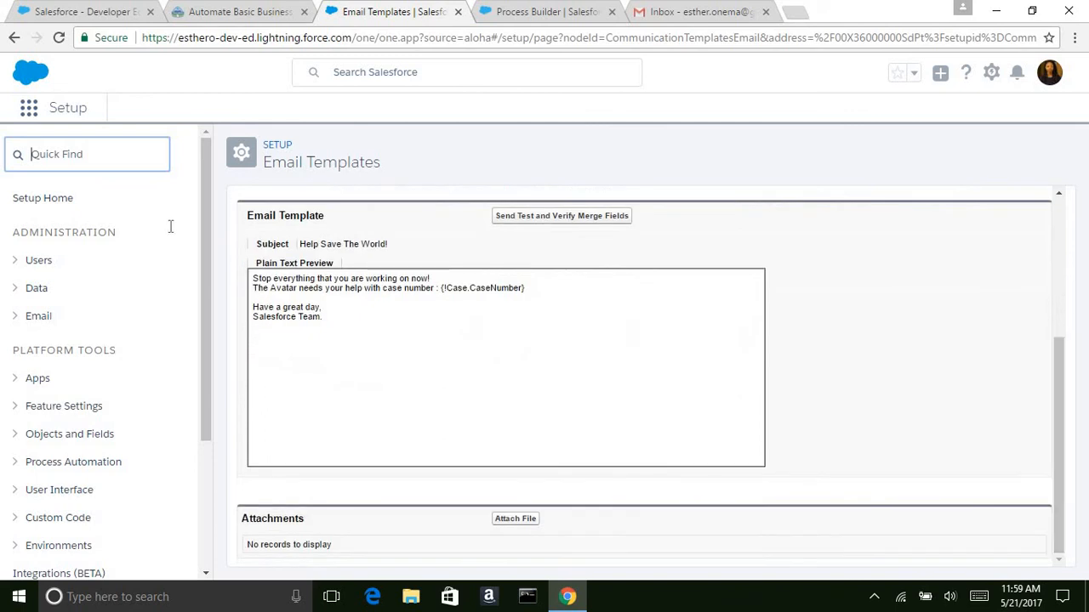
text(em)
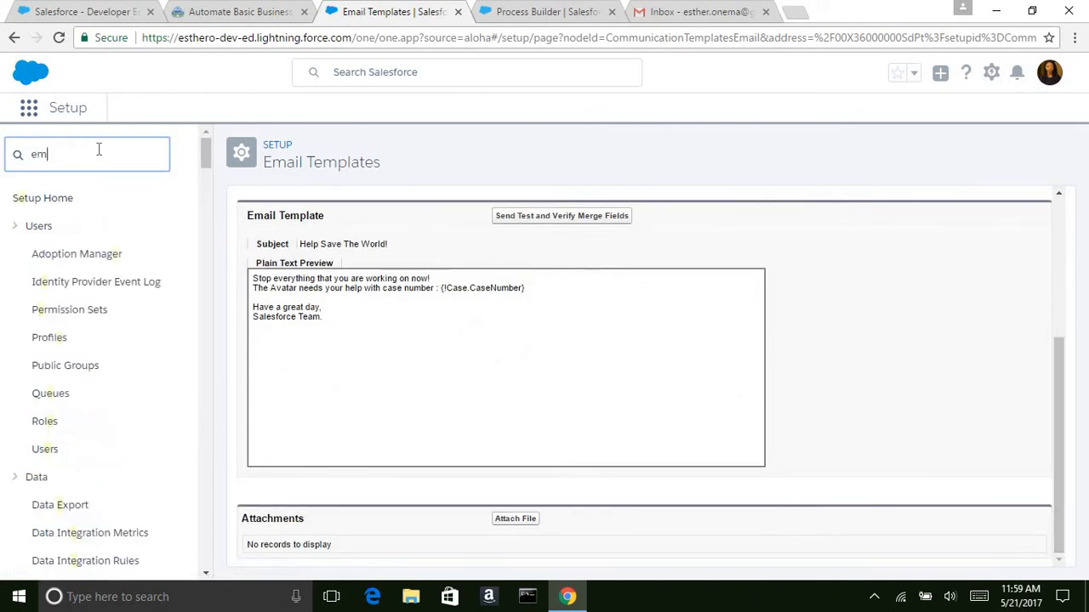
text(ail aler)
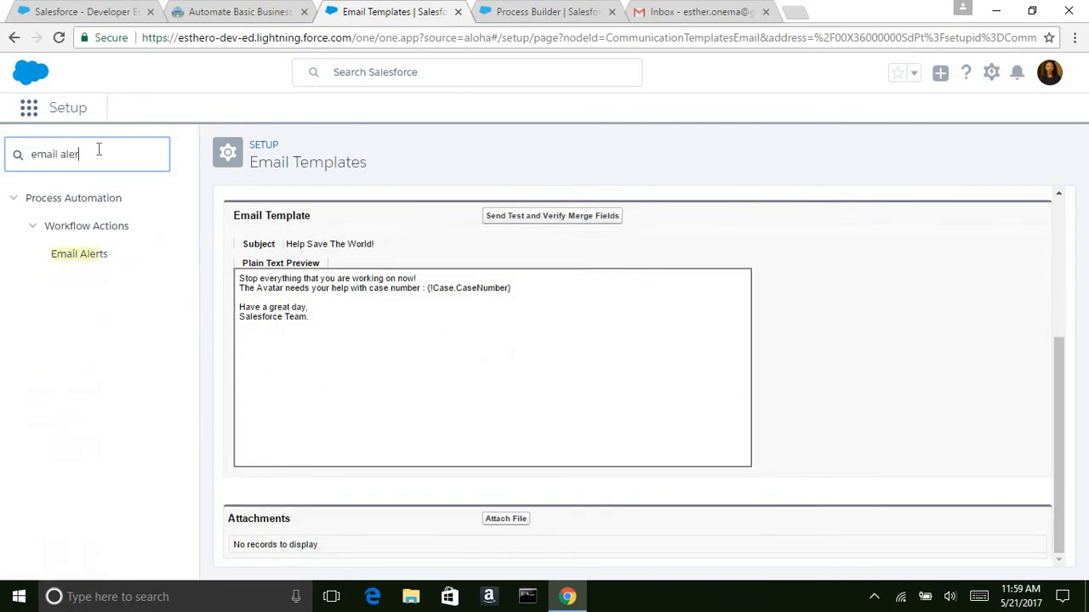
click(78, 258)
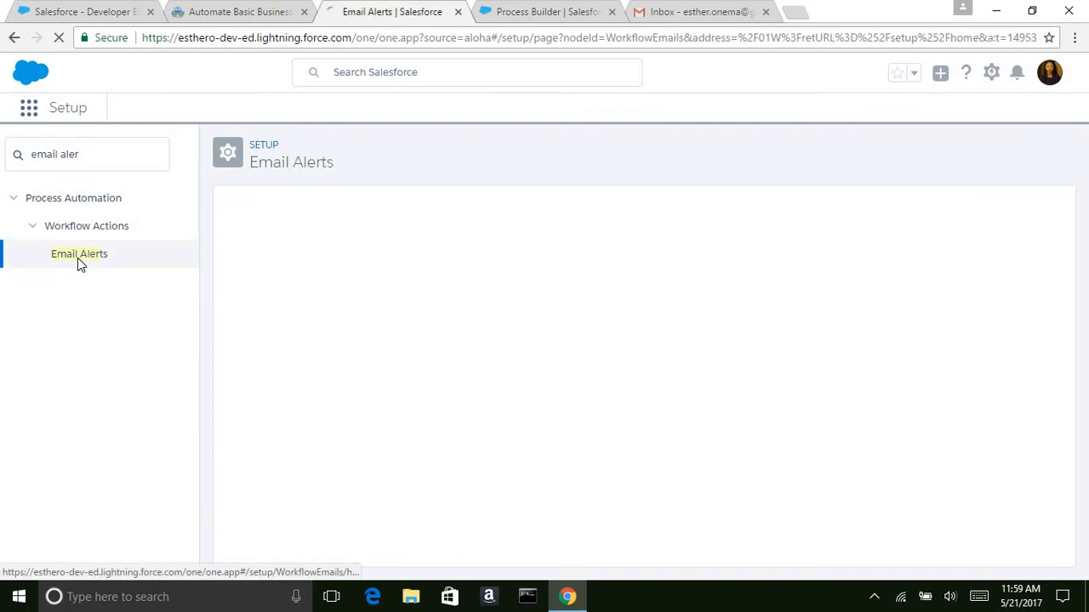
click(654, 305)
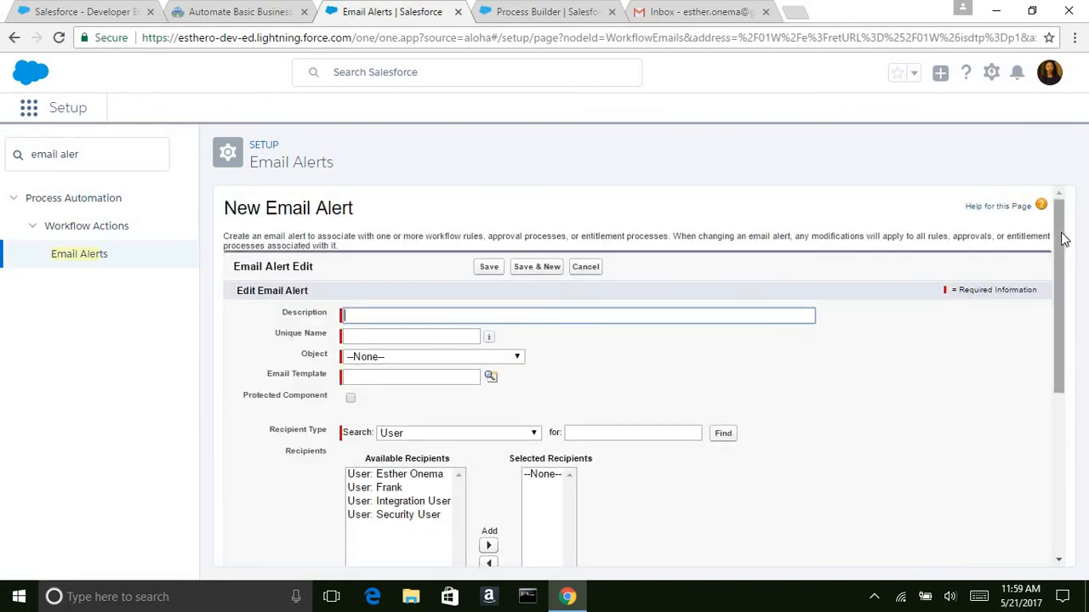
- Describe the email alert as "Sends email to manager", with unique name Sends_email_to_manager, and set its object to Case
scroll(1062, 240, down, 1)
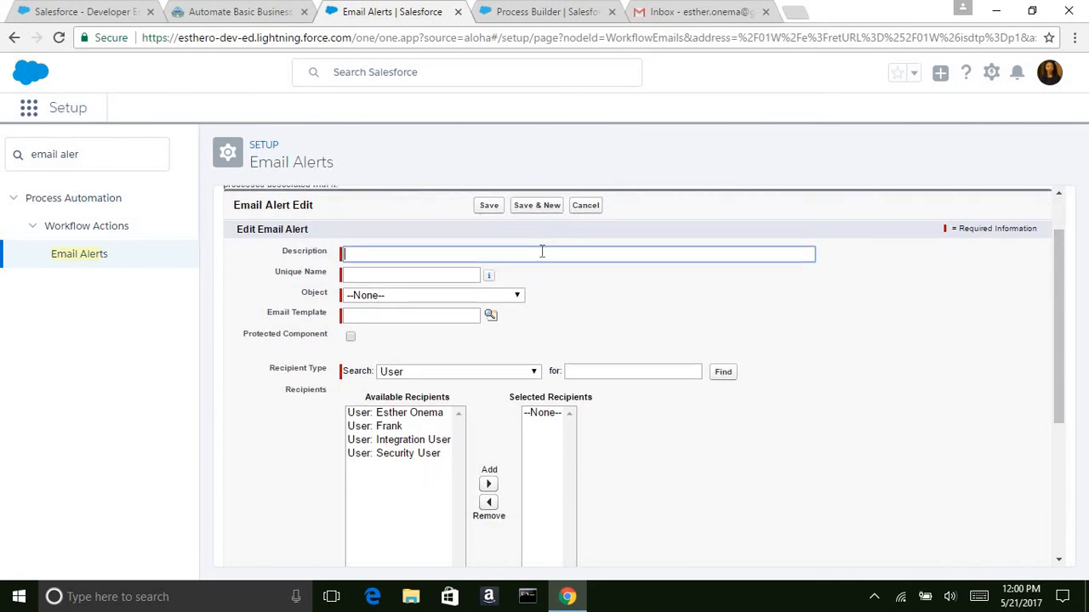
text(Sends email to manag)
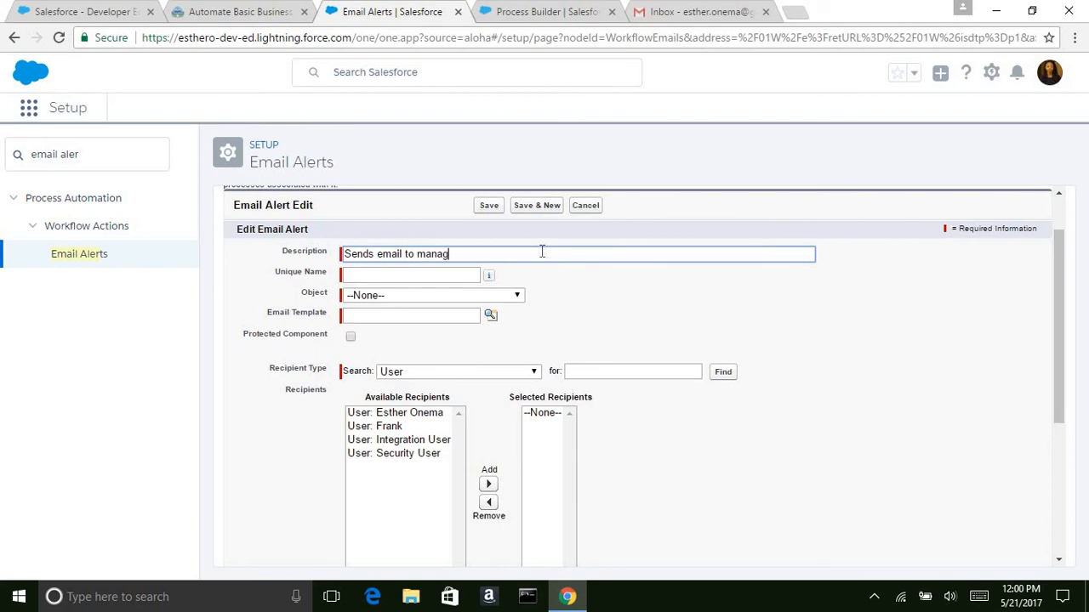
text(er)
click(470, 276)
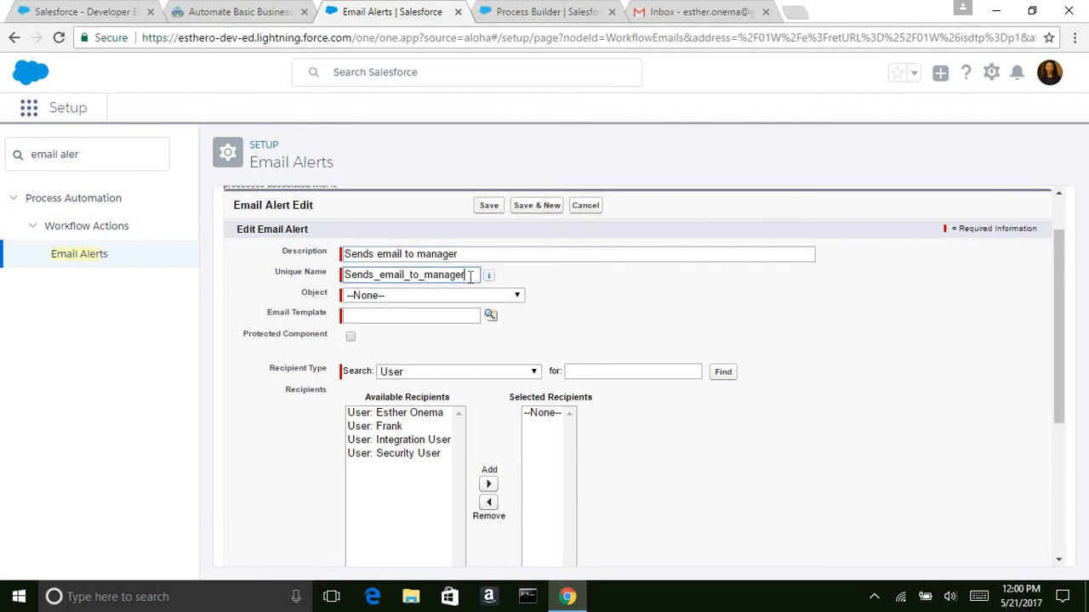
click(429, 295)
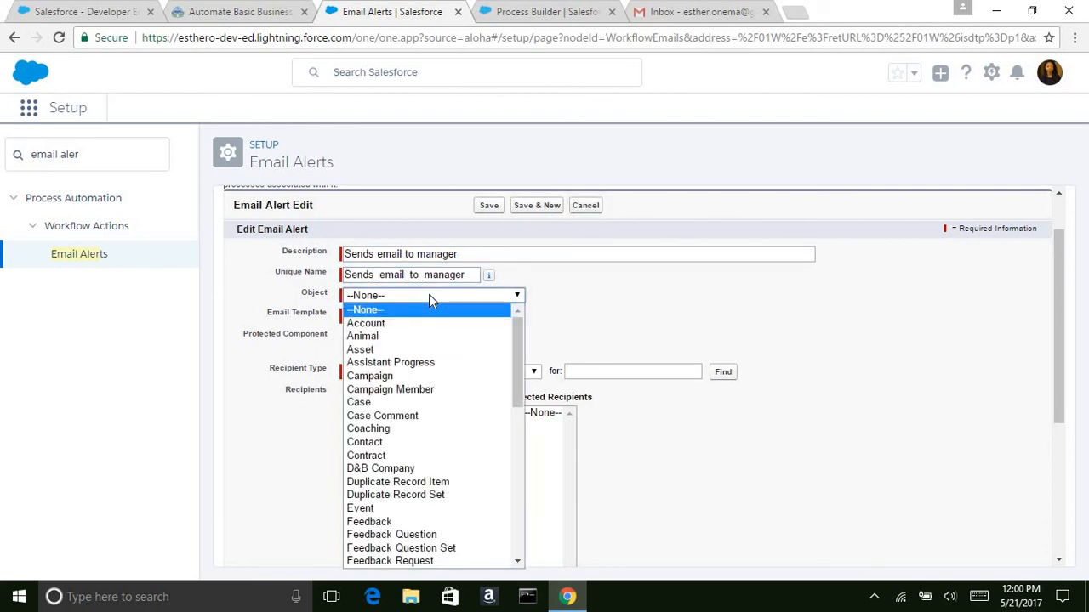
click(376, 402)
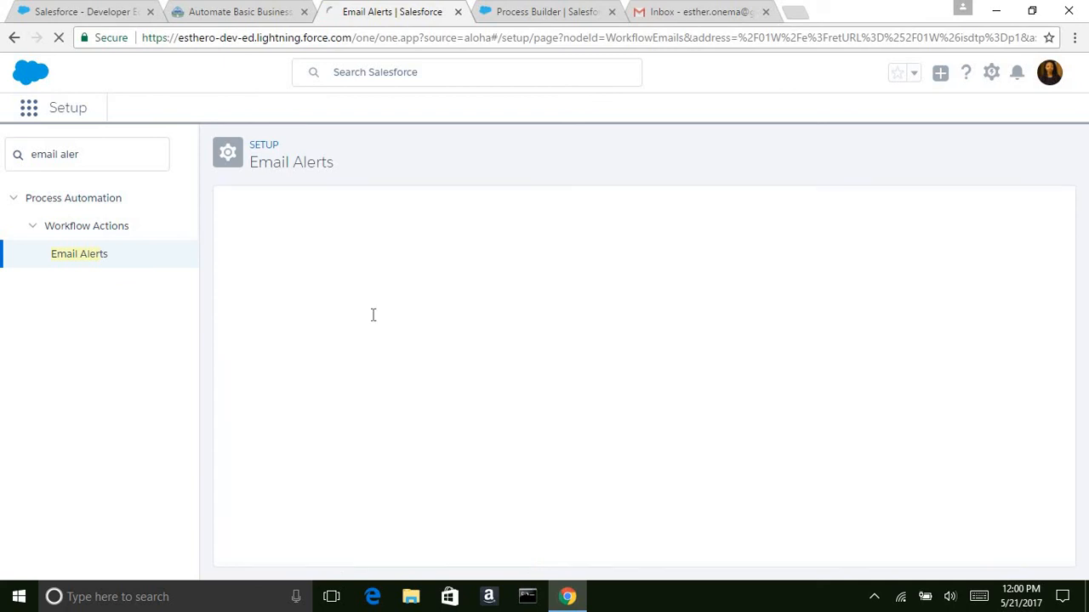
- Look up and assign Manager Email Alert as the alert's email template
click(382, 382)
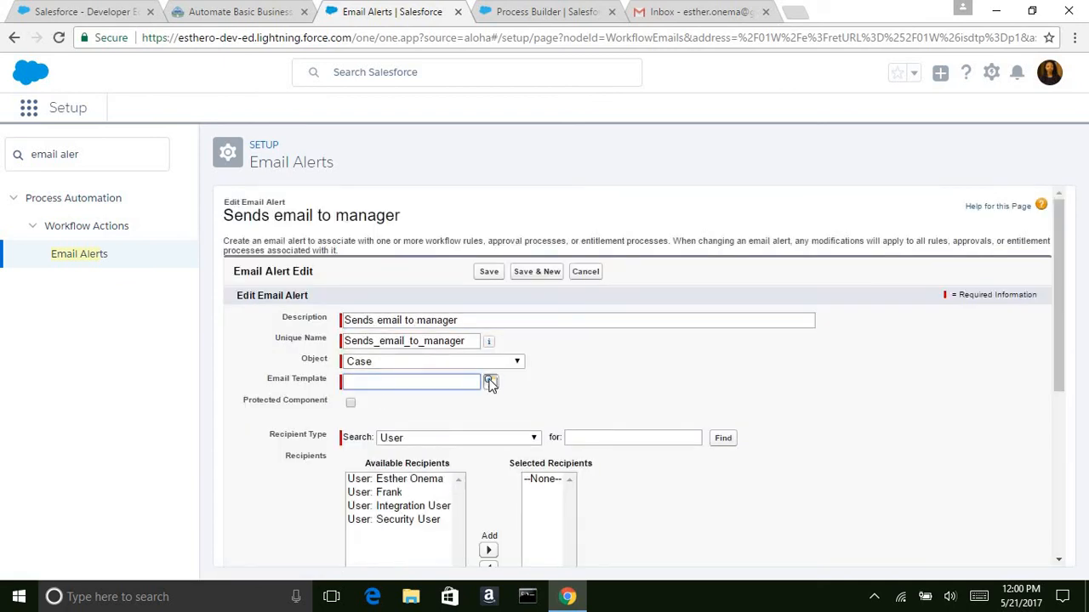
click(490, 382)
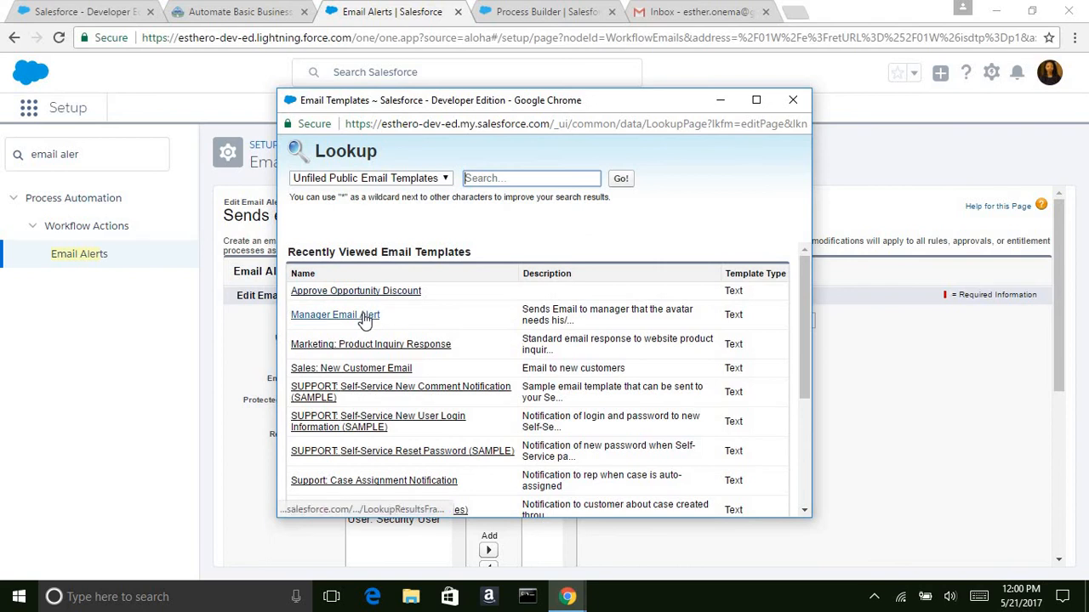
click(364, 316)
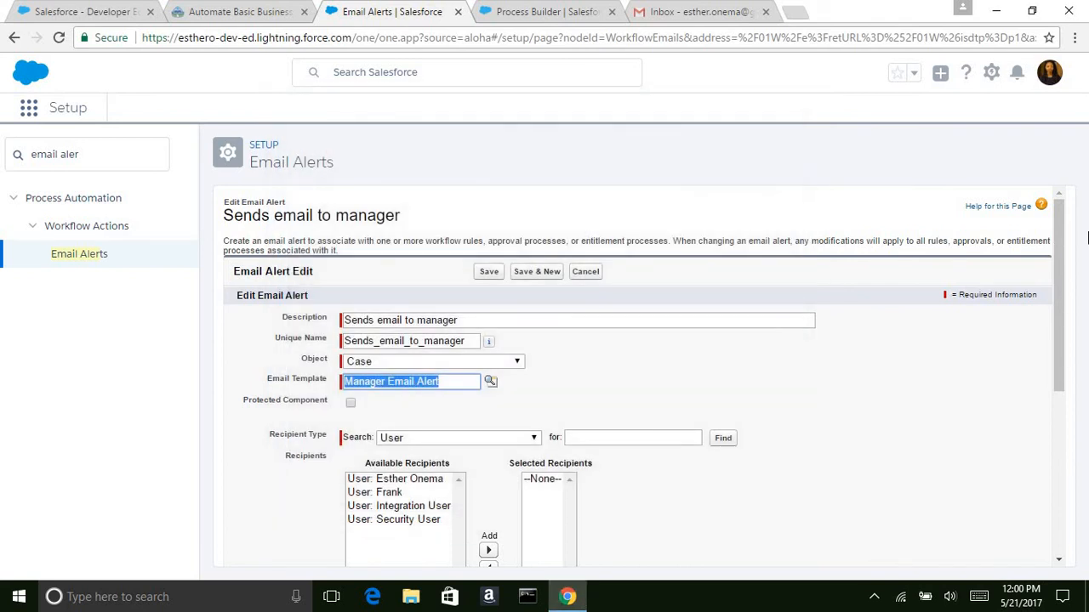
- Set the recipient type to Email Field and add Manager Email to the selected recipients
scroll(1055, 308, down, 2)
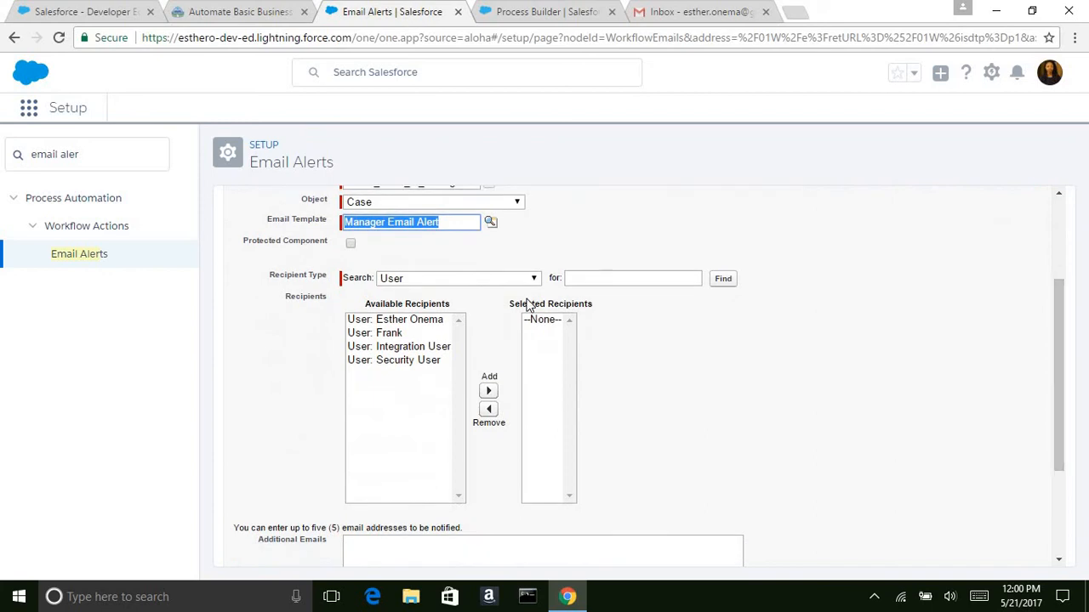
click(526, 281)
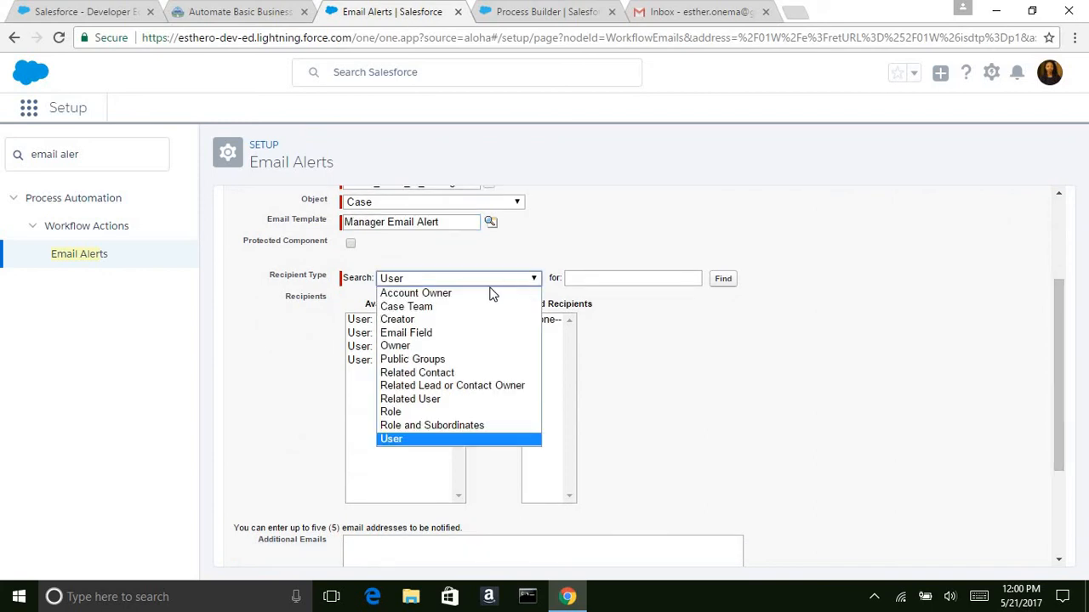
click(453, 334)
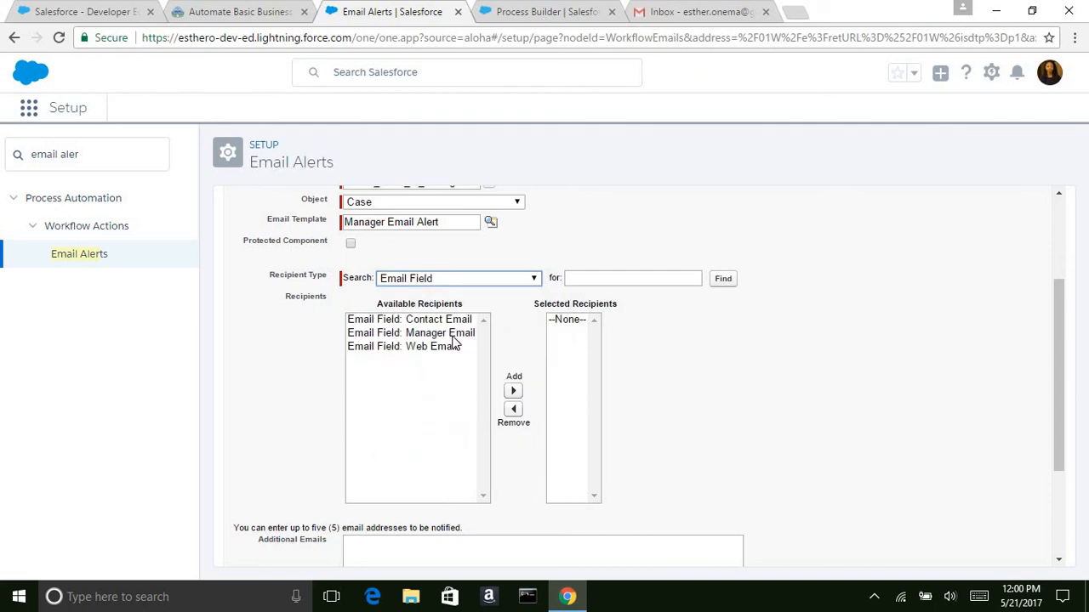
click(455, 335)
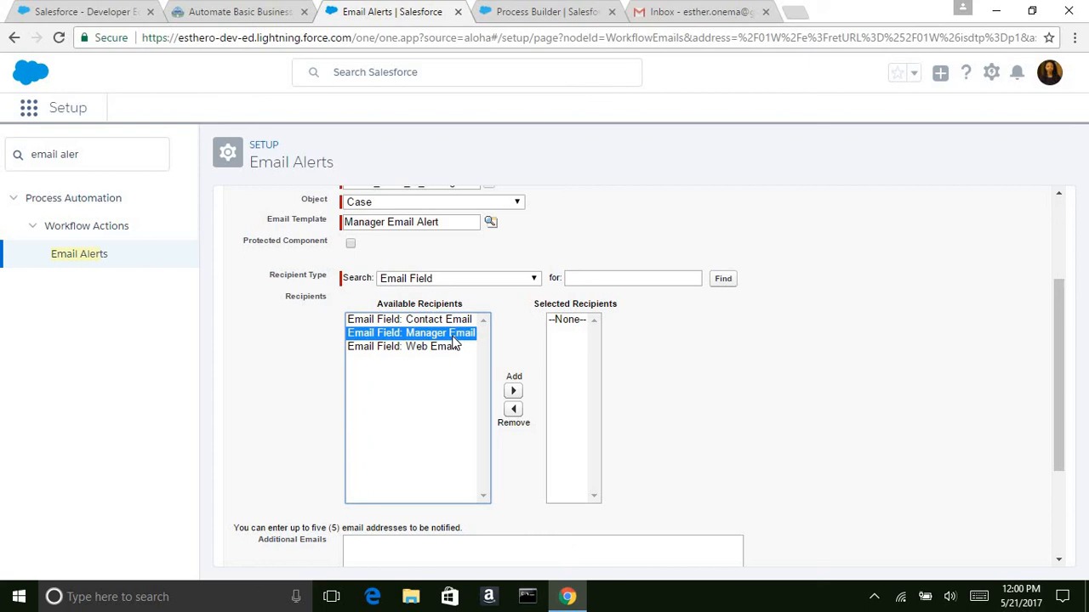
click(513, 391)
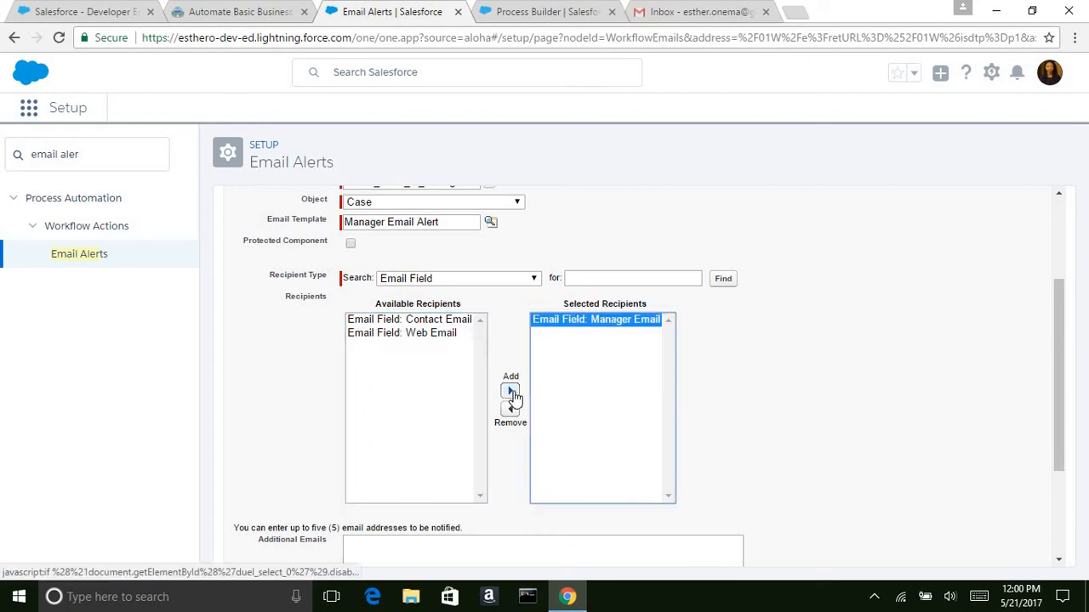
- Review the remaining email alert settings and save the alert
scroll(1060, 354, down, 2)
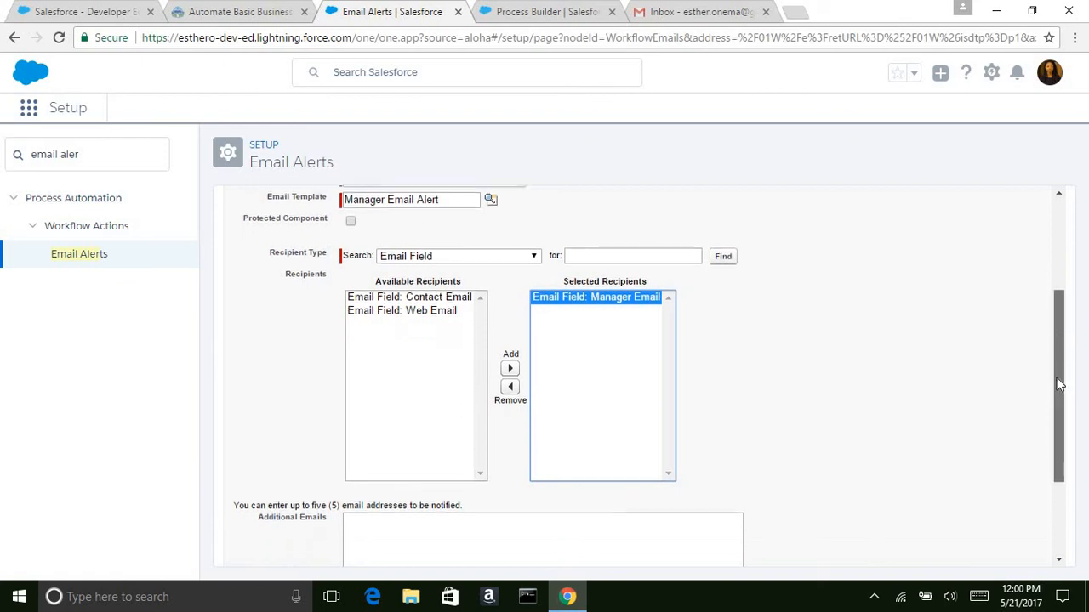
scroll(1052, 455, down, 2)
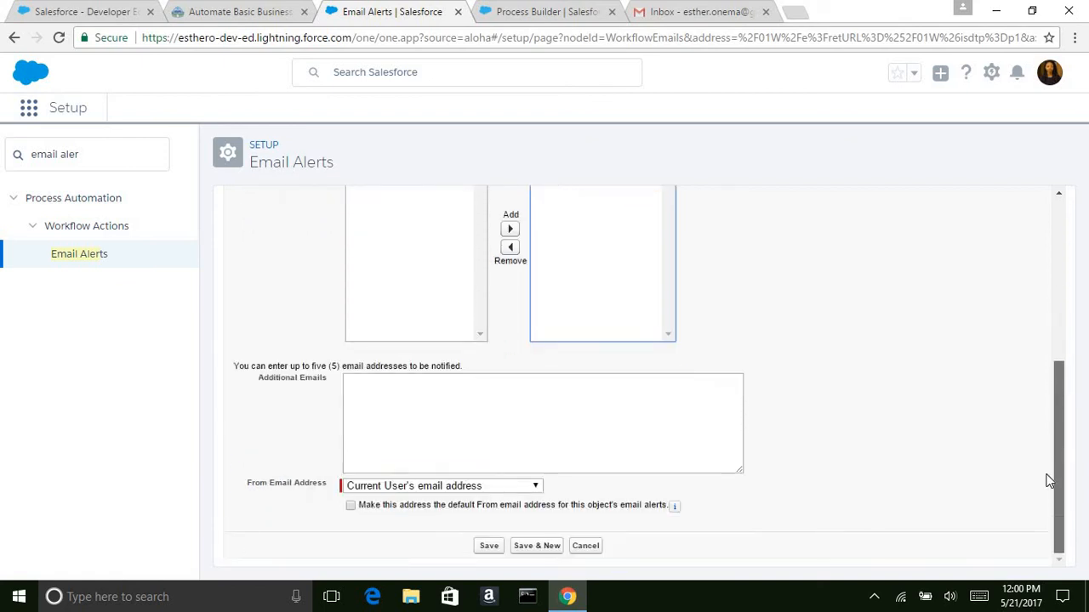
scroll(1061, 409, up, 4)
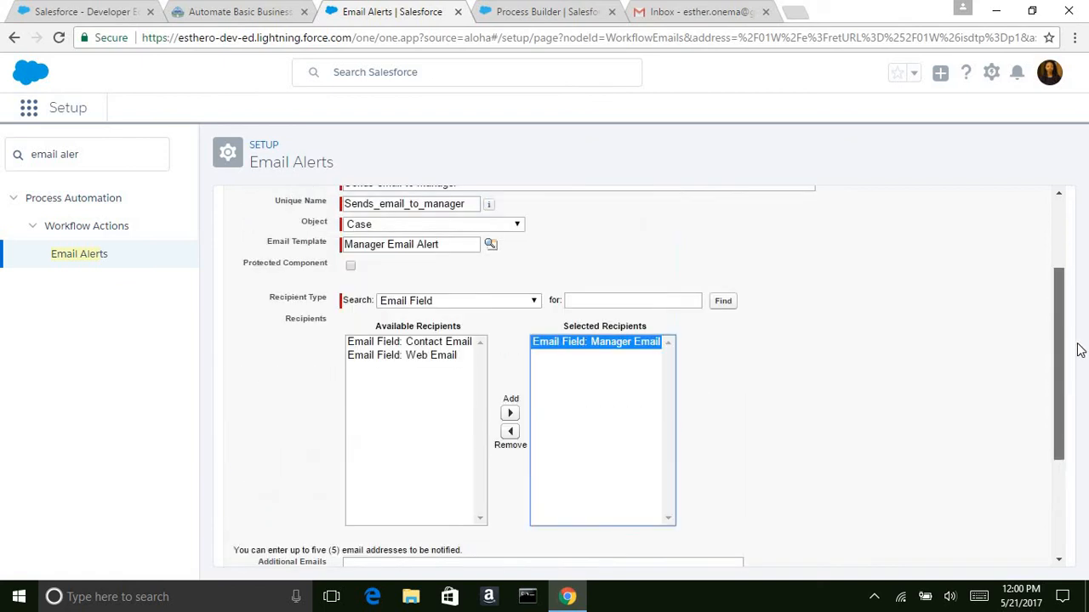
scroll(1074, 477, down, 4)
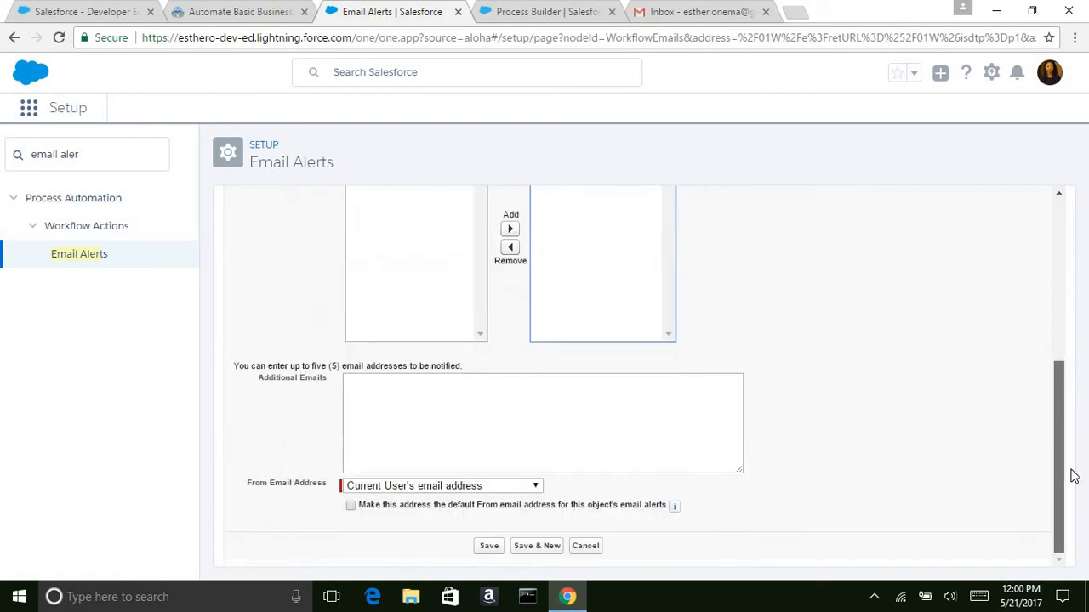
click(491, 549)
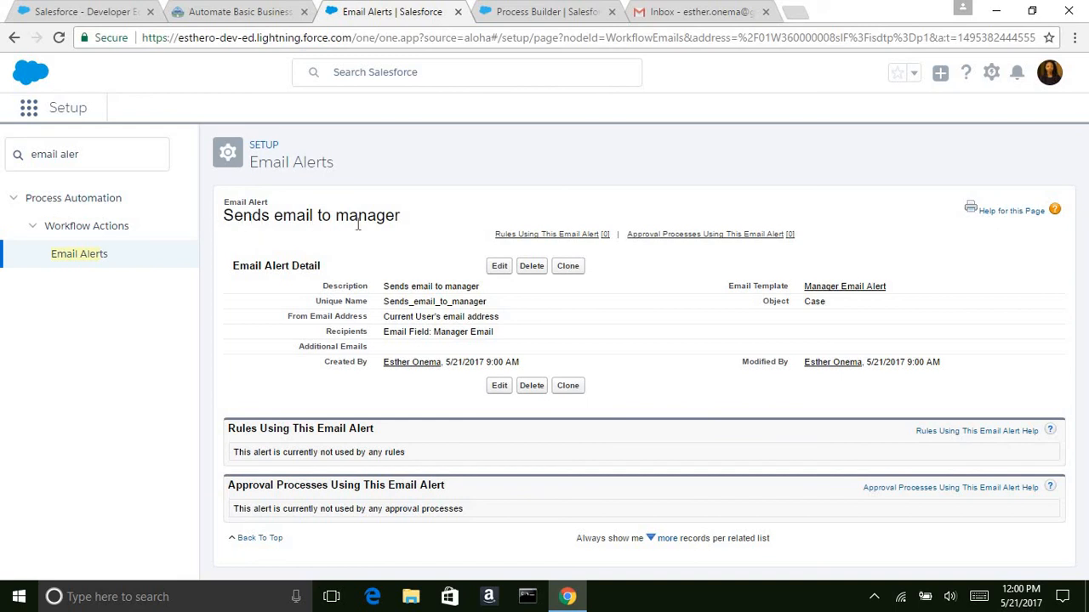
- Back in Process Builder, restart the immediate action under Is Manager? as an Email Alerts action named "Send Email To Manager Now"
click(517, 11)
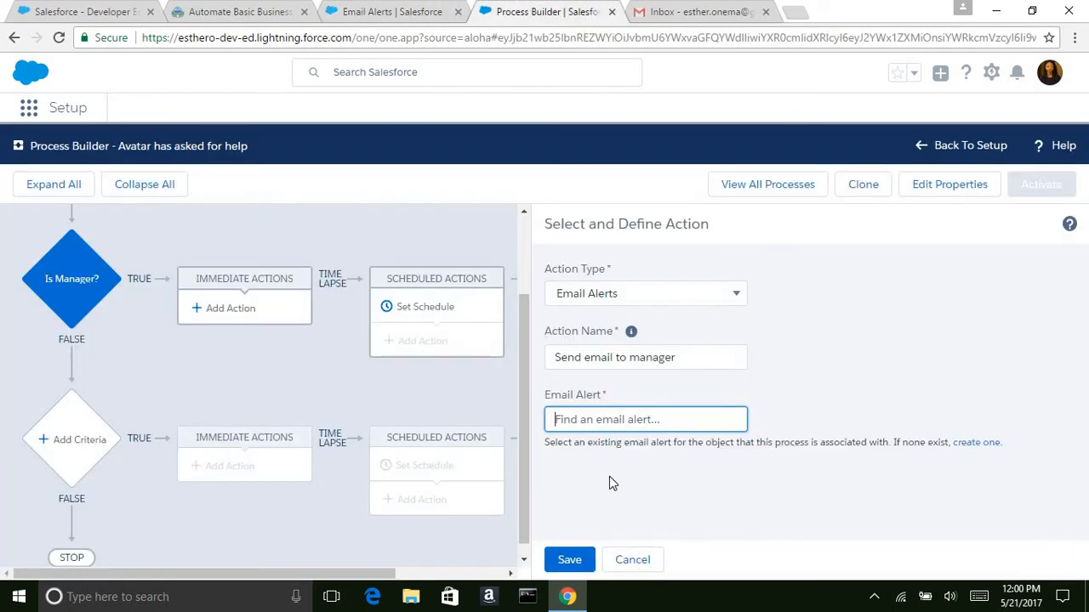
click(638, 562)
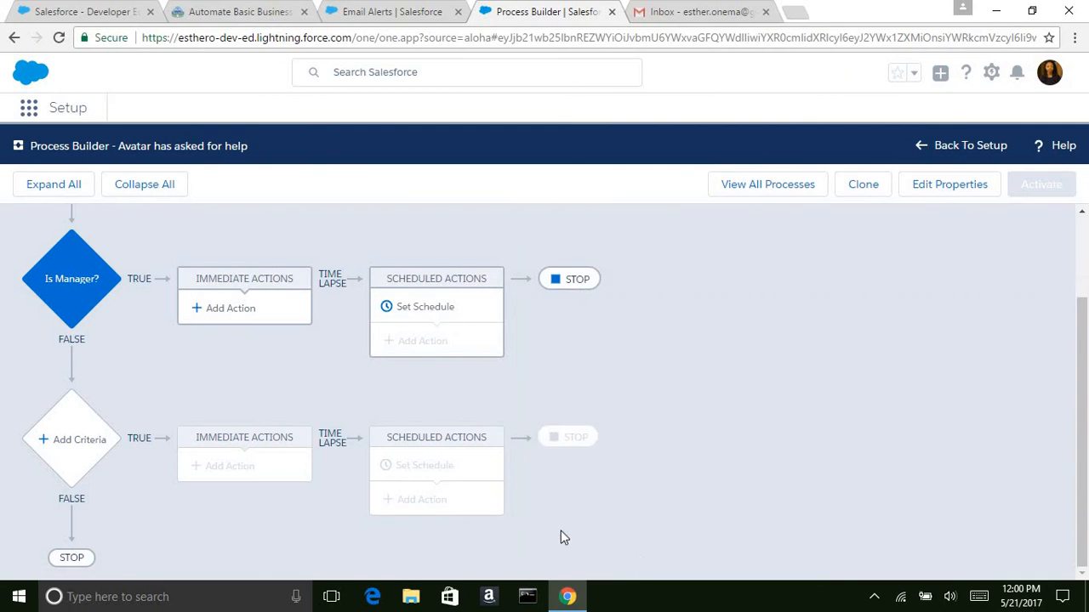
click(214, 312)
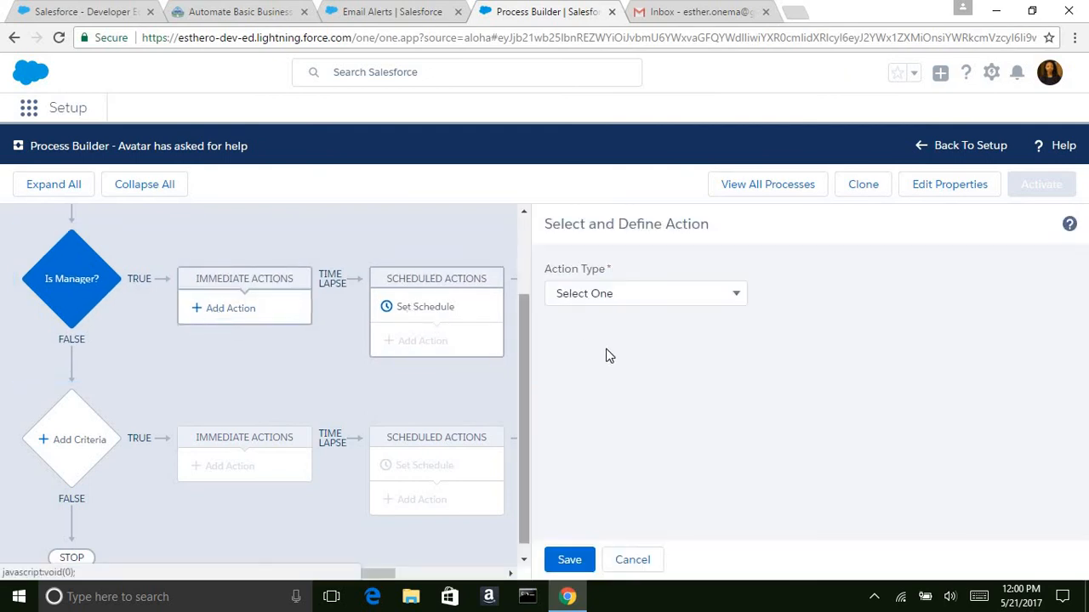
click(622, 294)
click(612, 360)
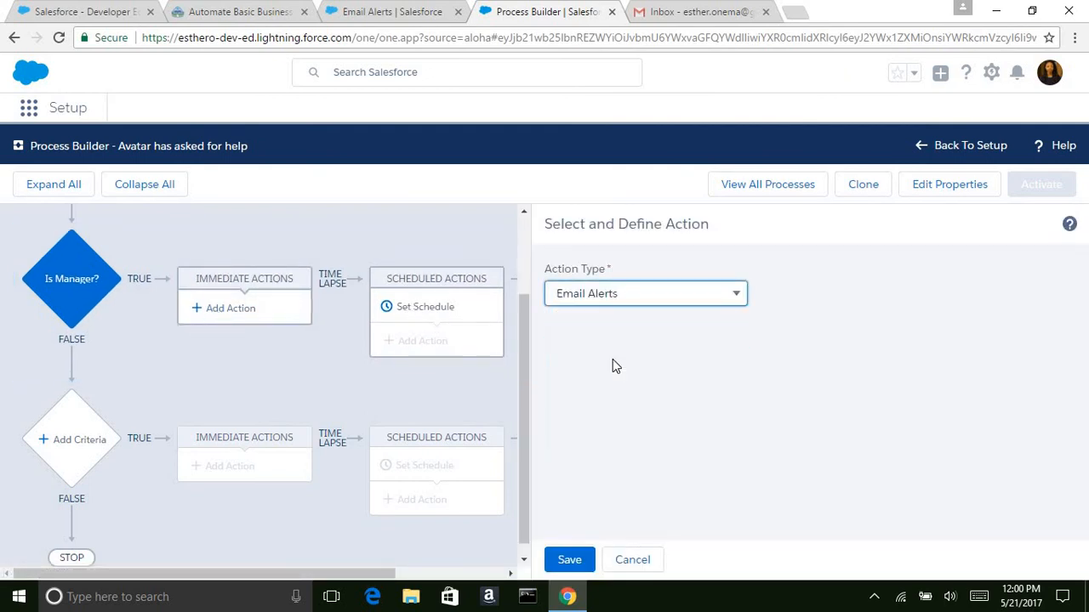
click(615, 356)
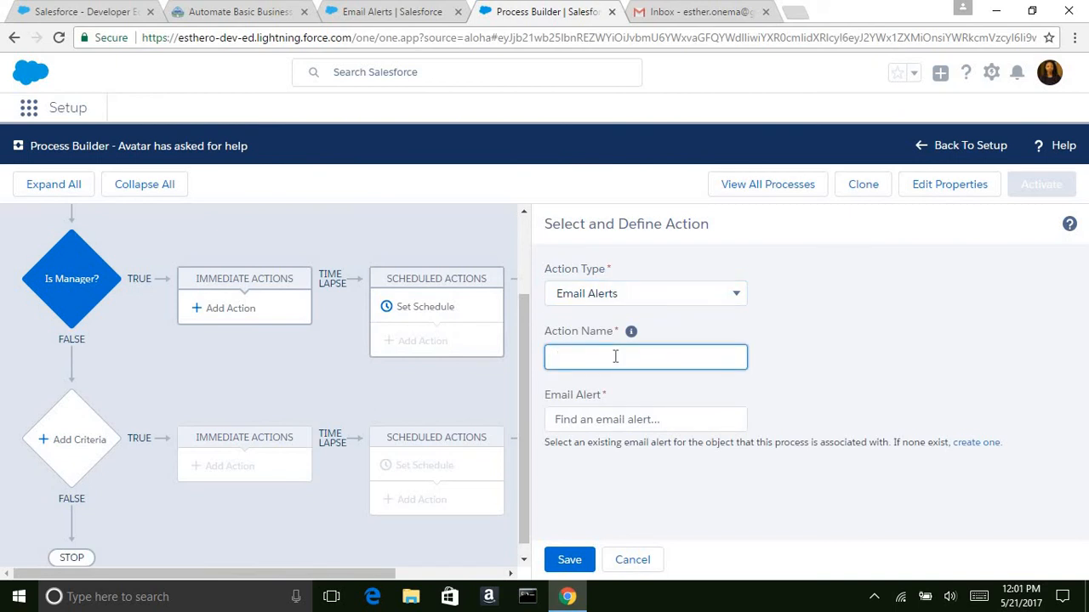
text(Send Email To Manager N)
text(ow)
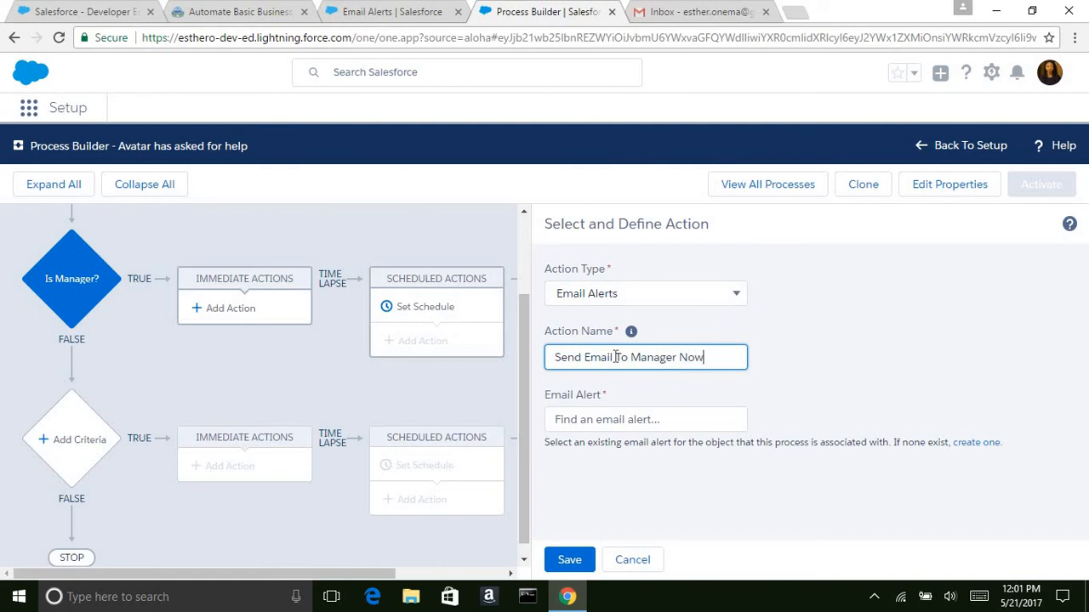
- Assign the Sends_email_to_manager email alert to the action and save the action
click(607, 419)
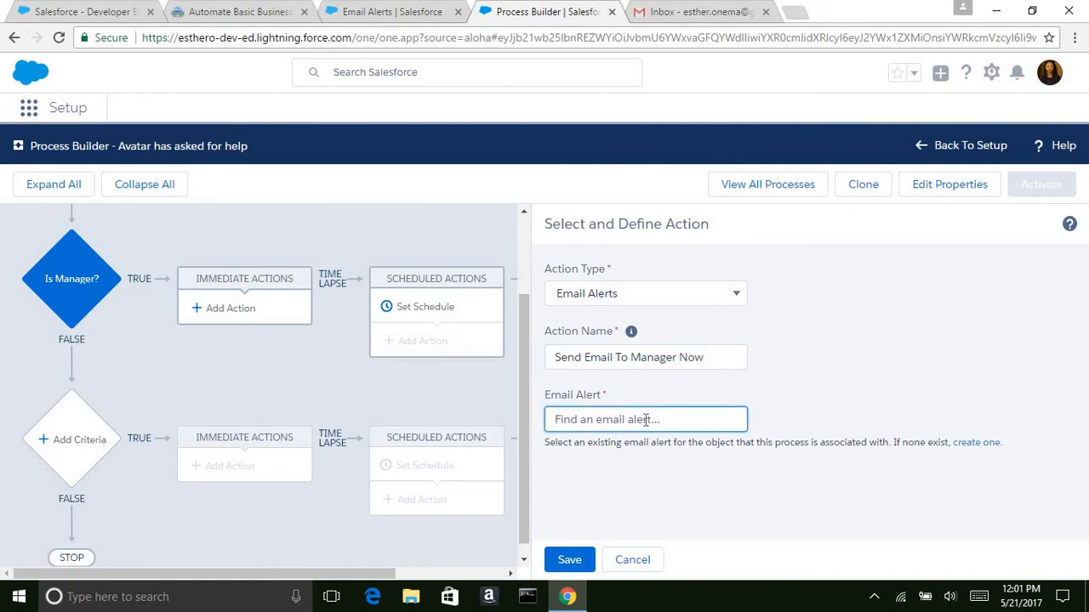
text(Sen)
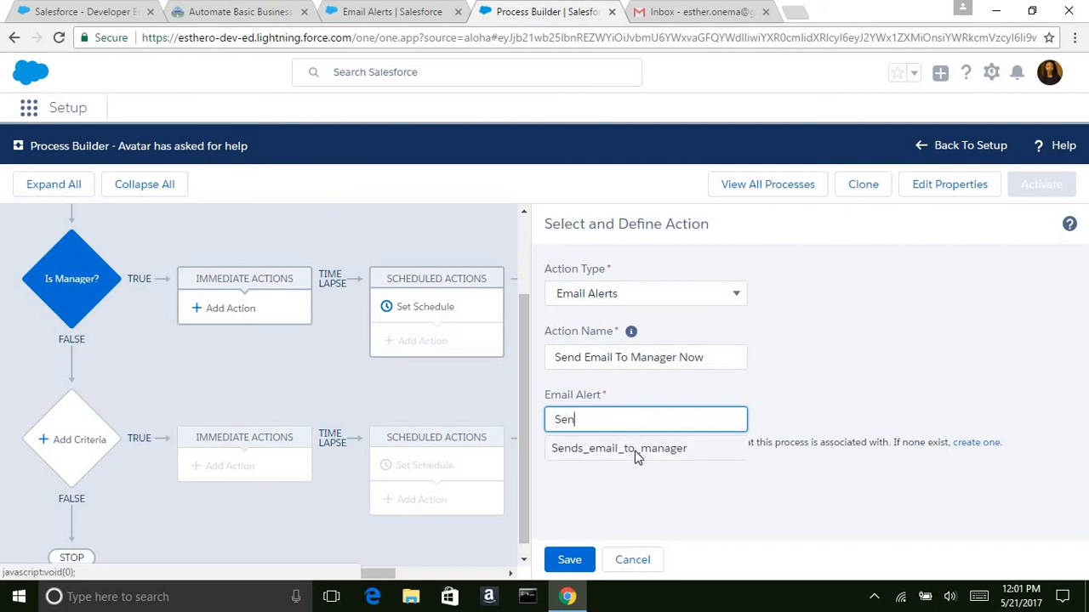
click(635, 449)
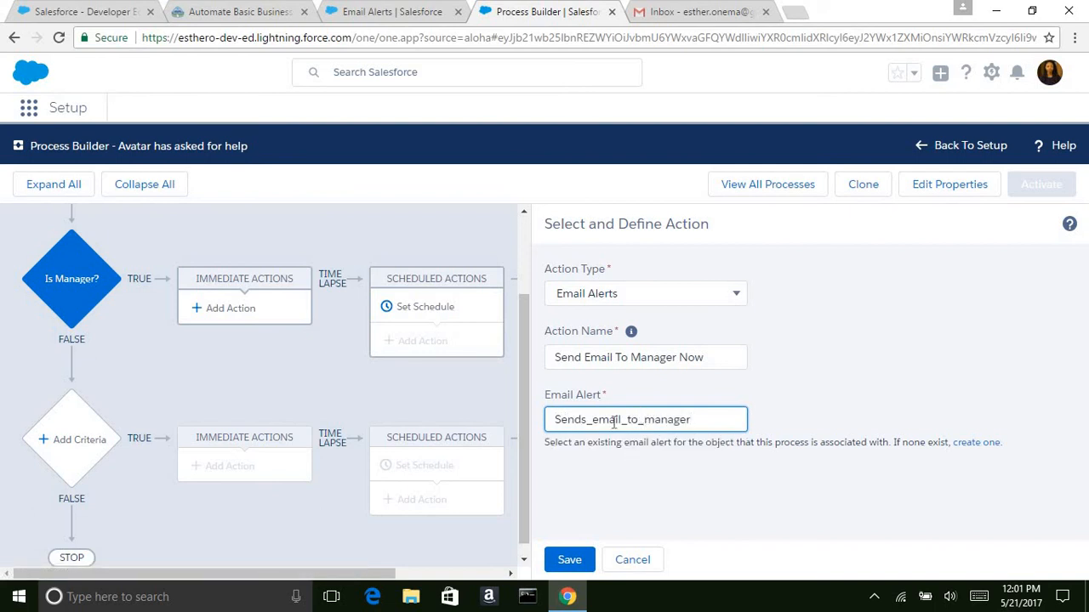
click(391, 10)
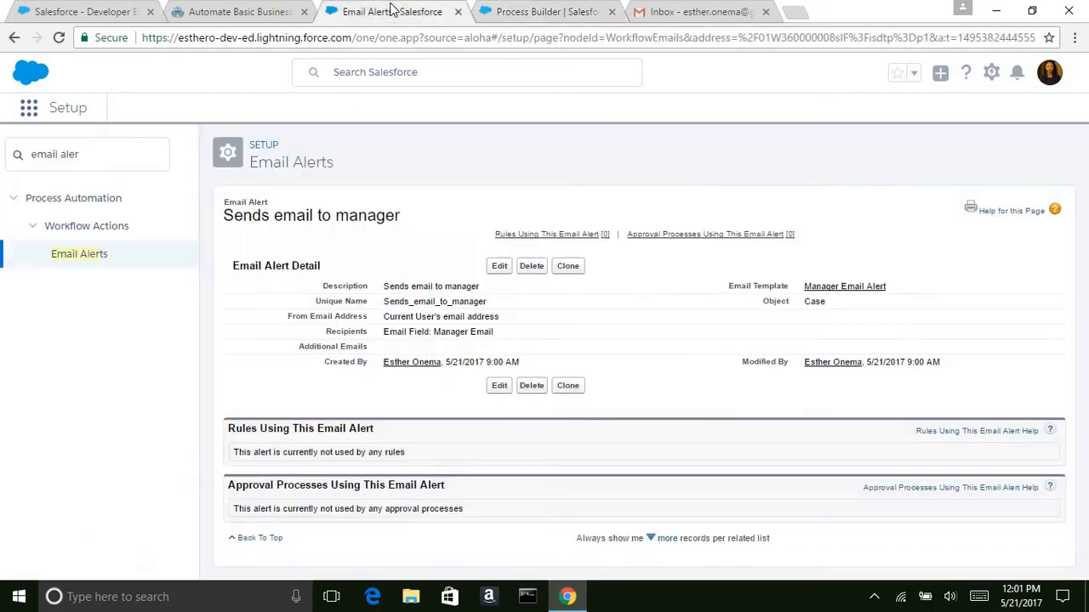
click(524, 10)
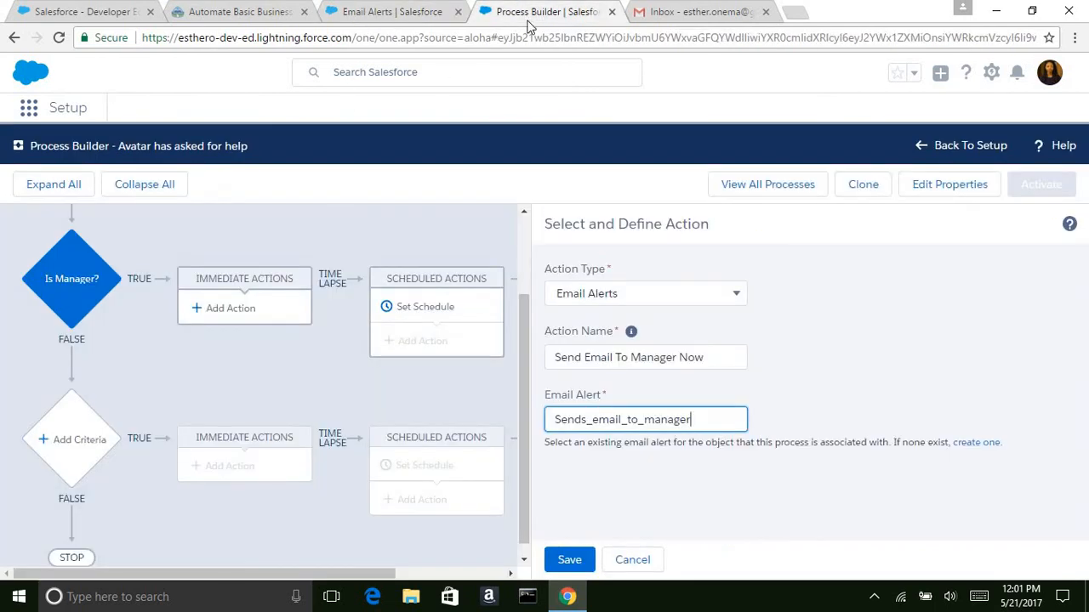
click(567, 561)
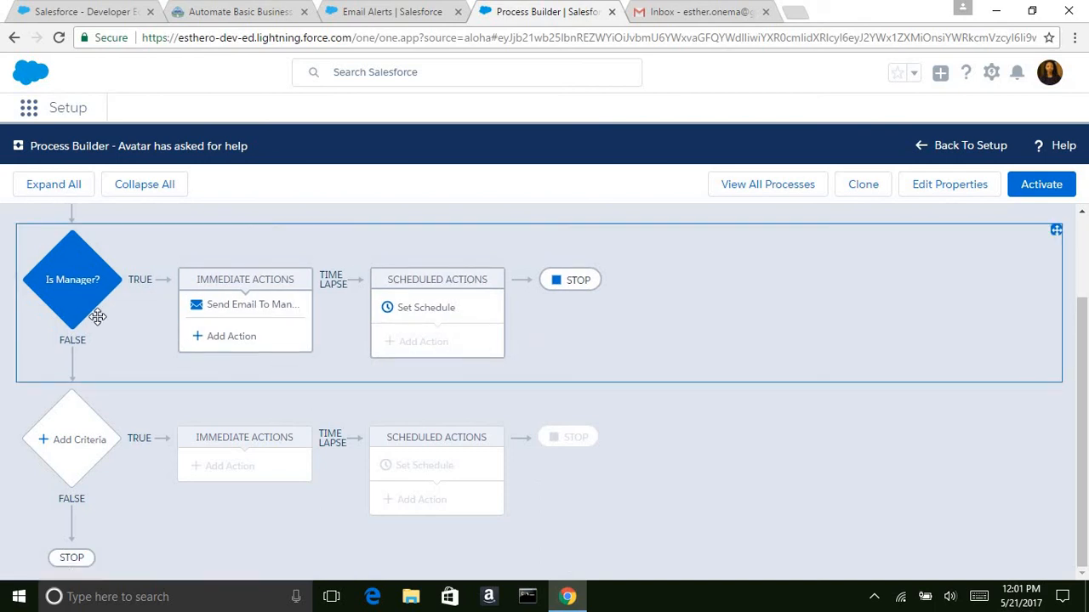
- Activate the "Avatar has asked for help" process and confirm the activation
drag(1084, 329, 1085, 248)
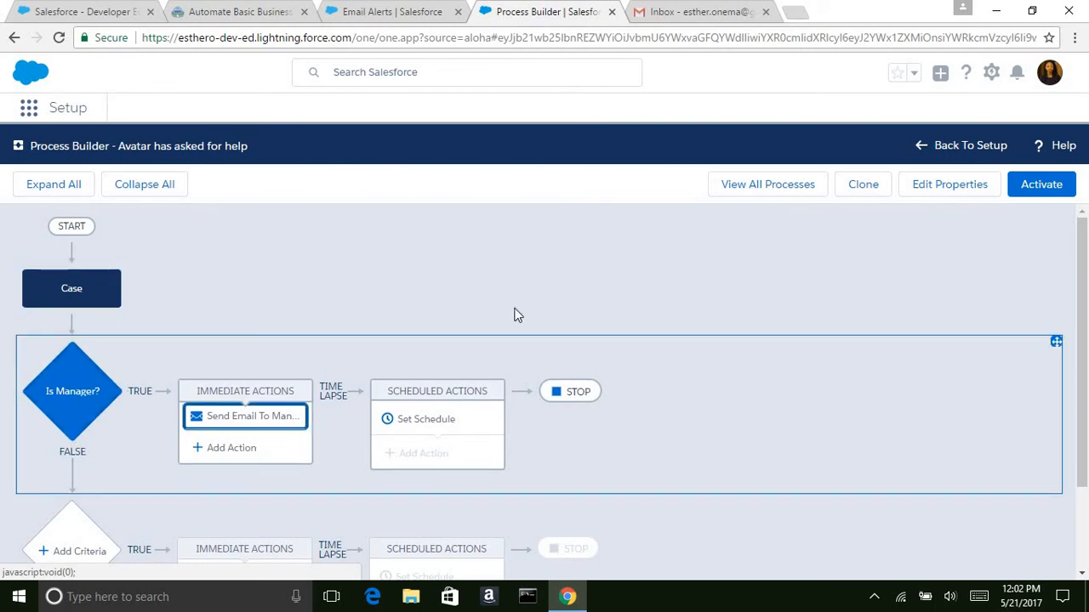
click(1040, 189)
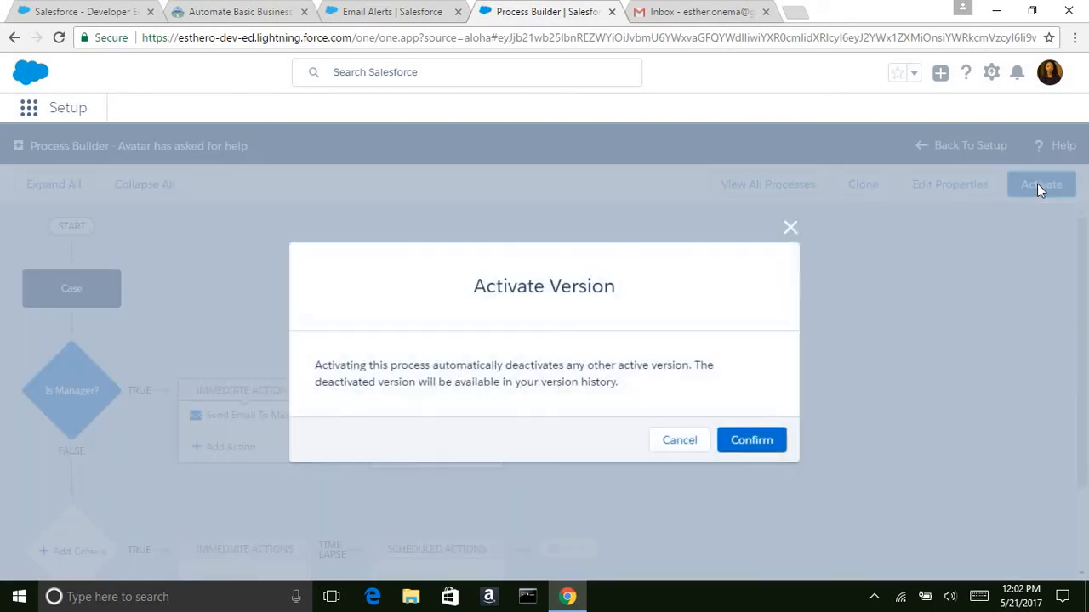
click(750, 440)
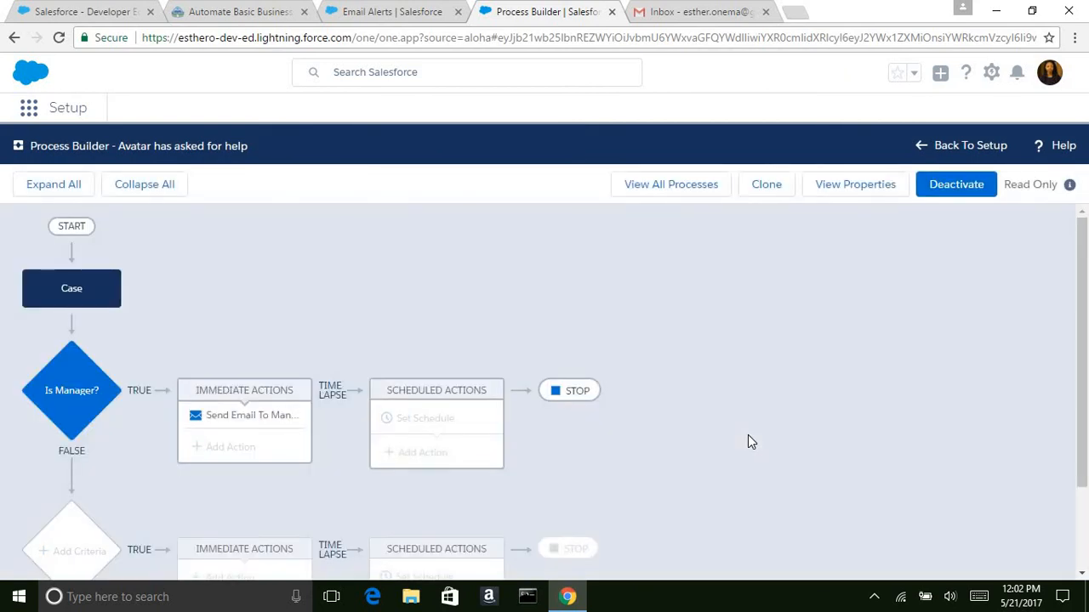
- Switch to the Bender Help Request form and fill in the manager's email address
click(402, 8)
click(123, 9)
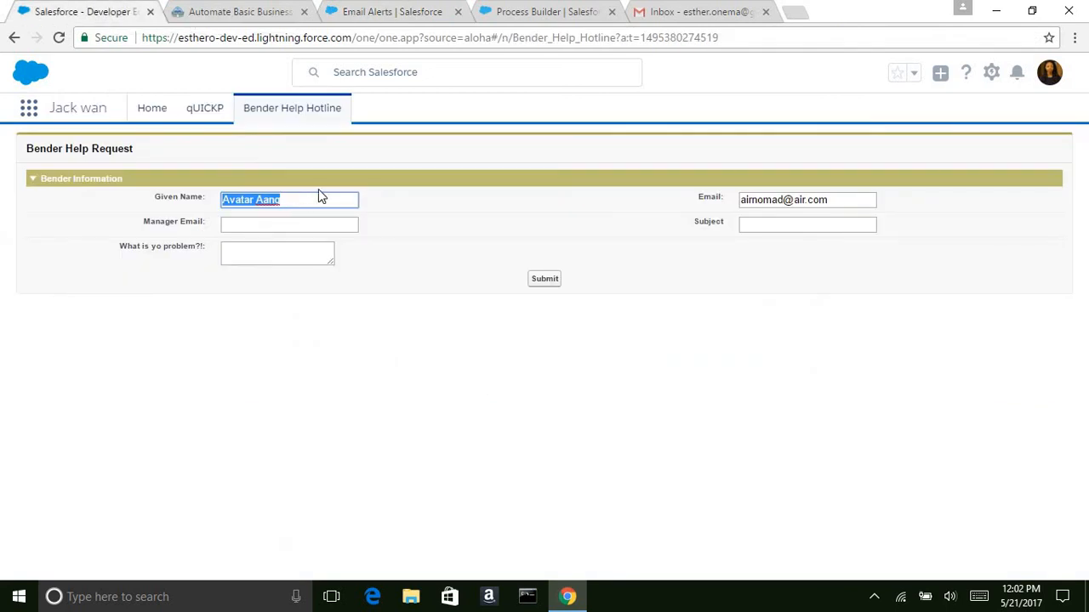
click(299, 193)
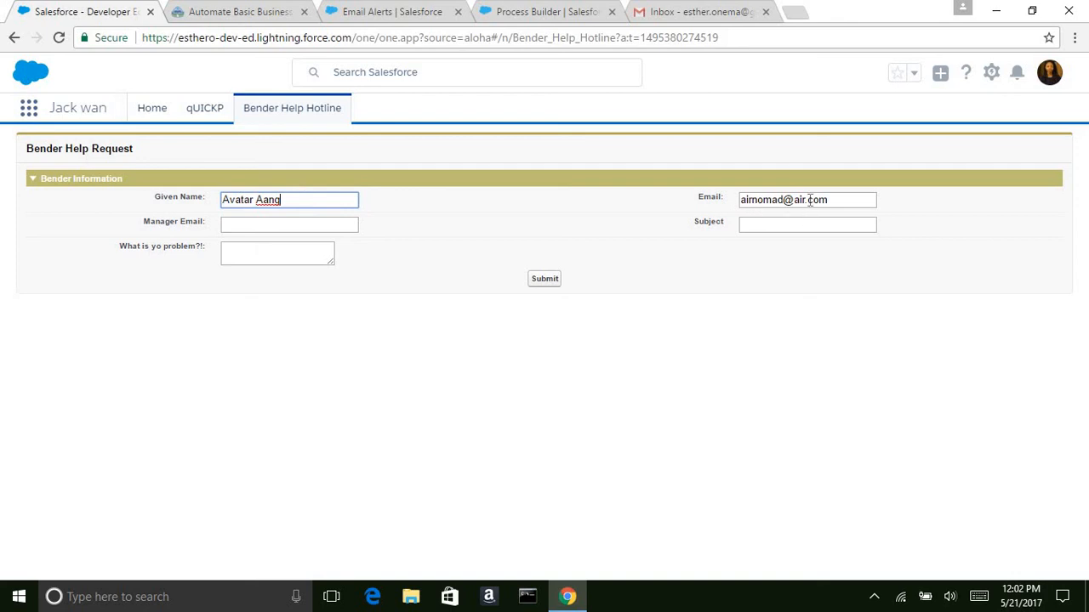
click(328, 225)
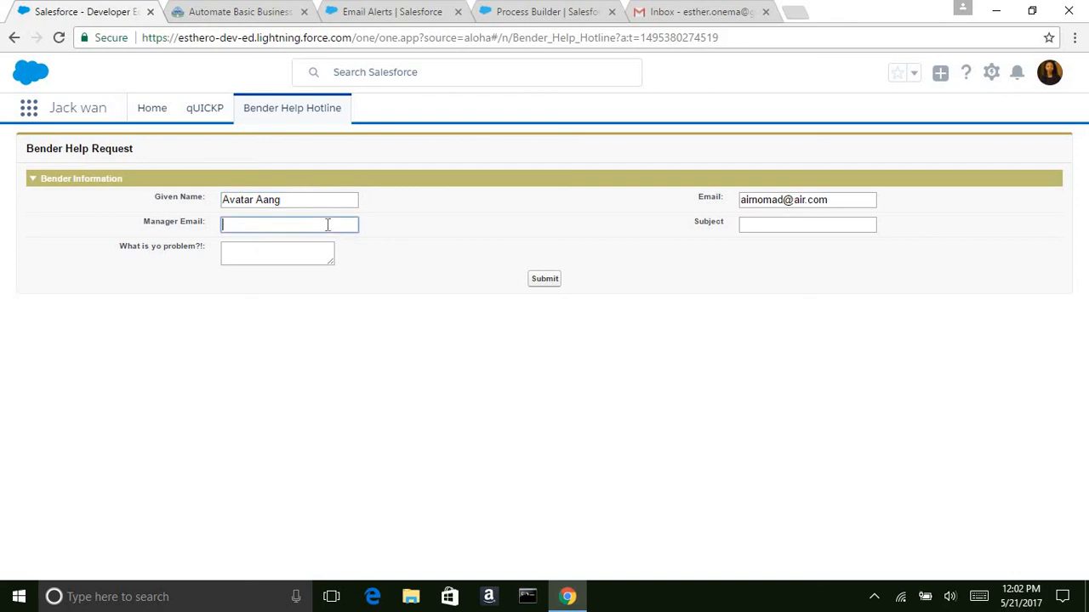
text(Esther)
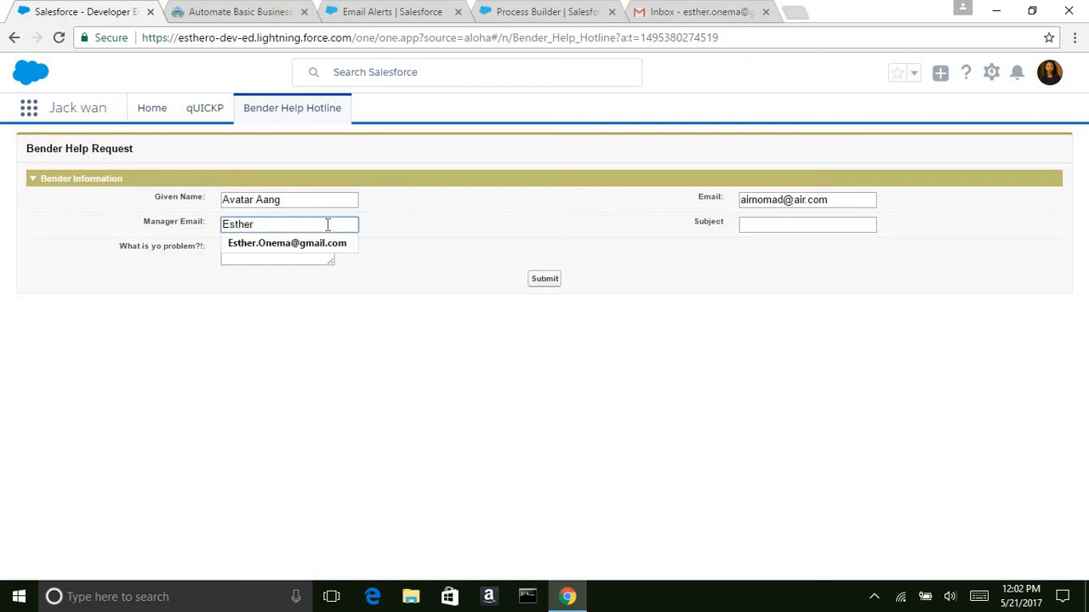
key(Down)
key(Return)
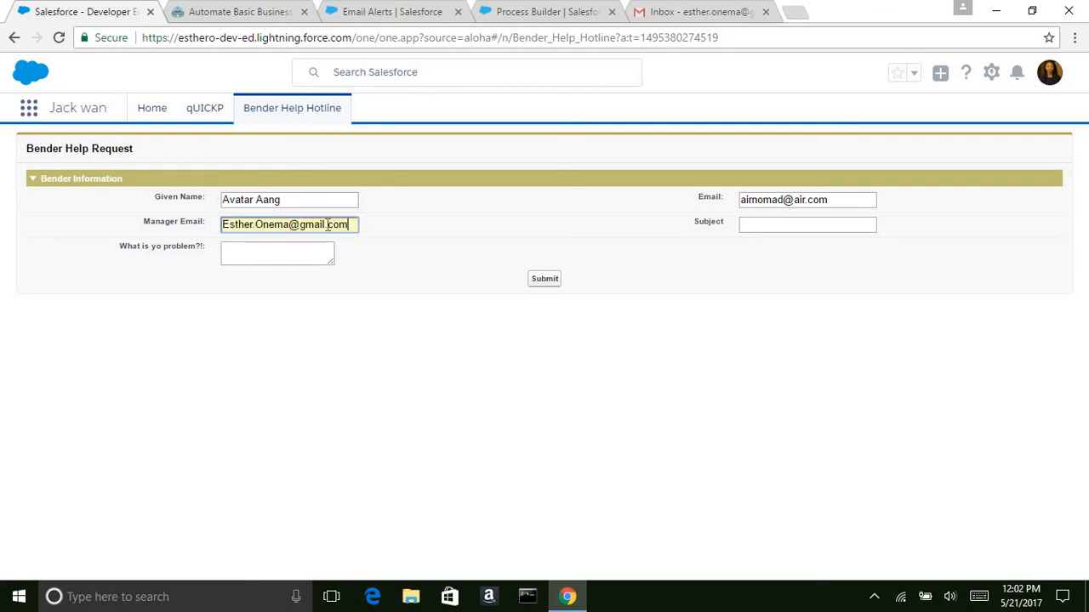
- Enter the subject "I need Calc Help" and the problem "What is the derivative of 1??", and submit the help request
click(765, 224)
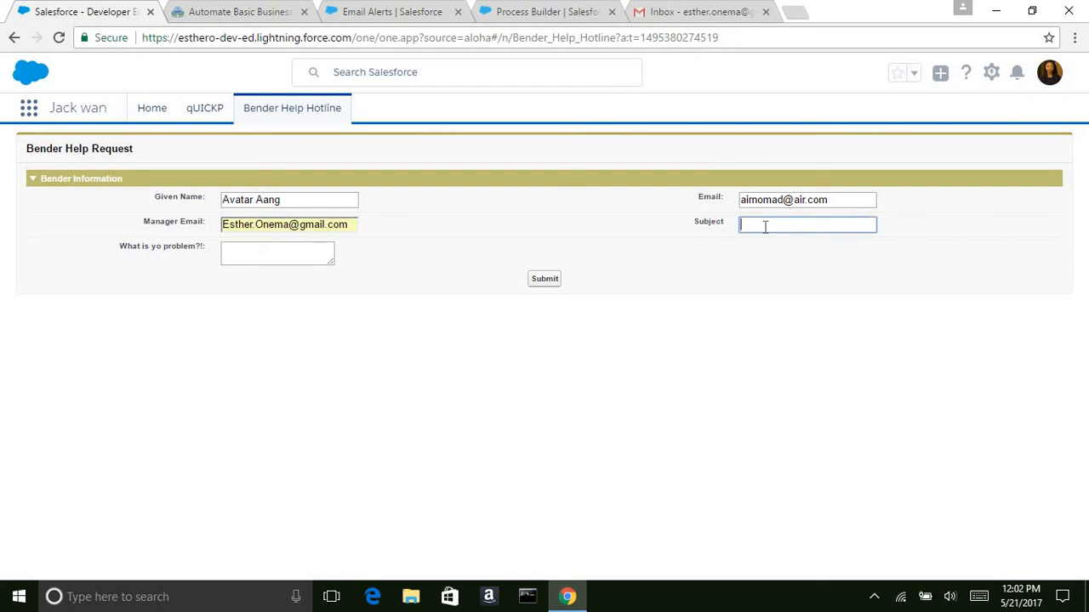
text(I)
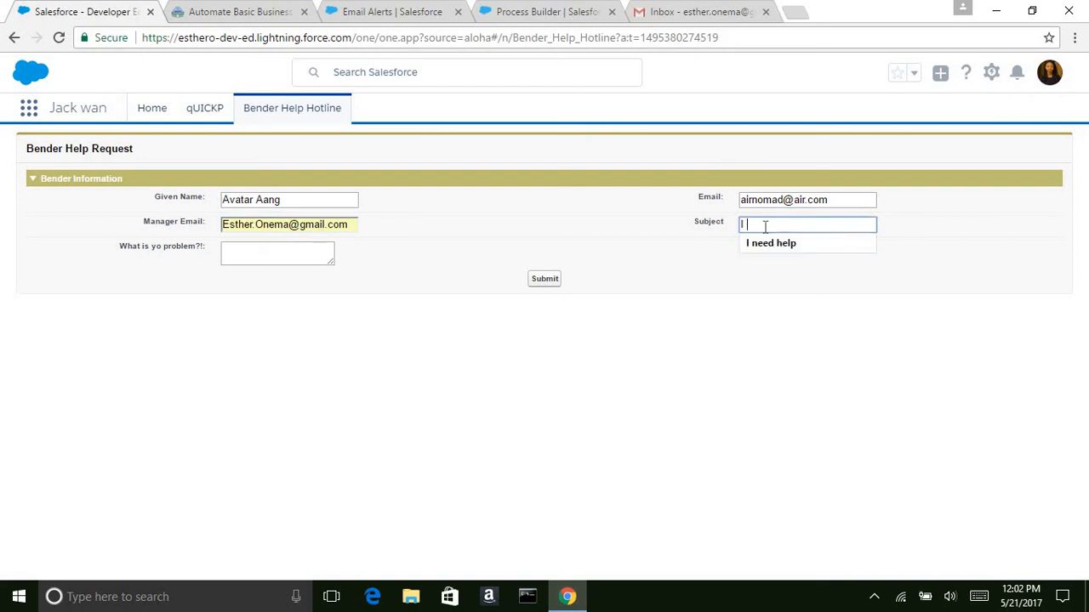
text( need Calc )
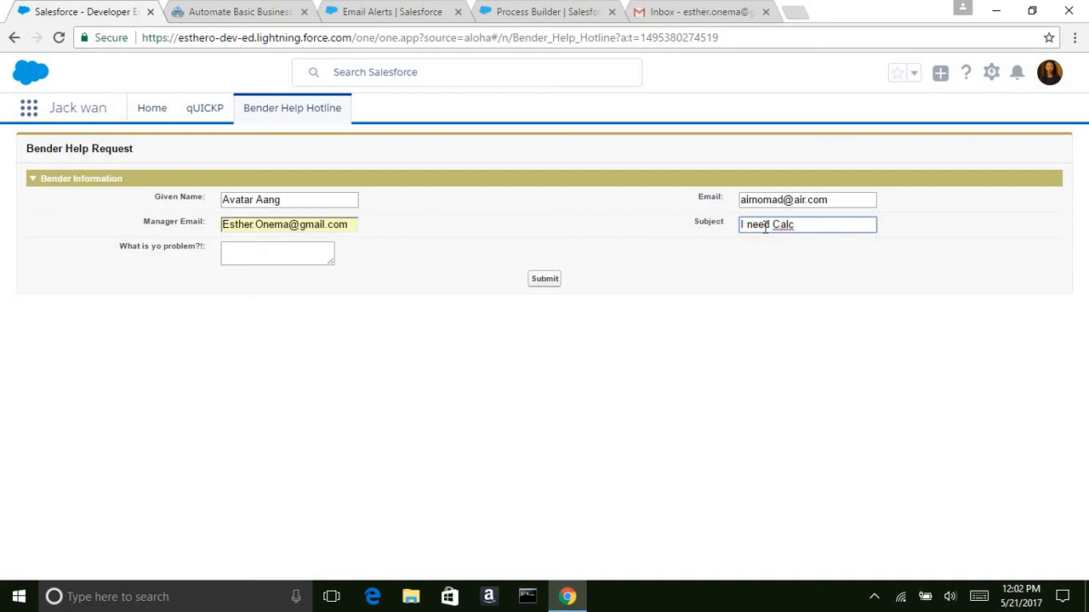
text(Help)
click(306, 255)
text(What )
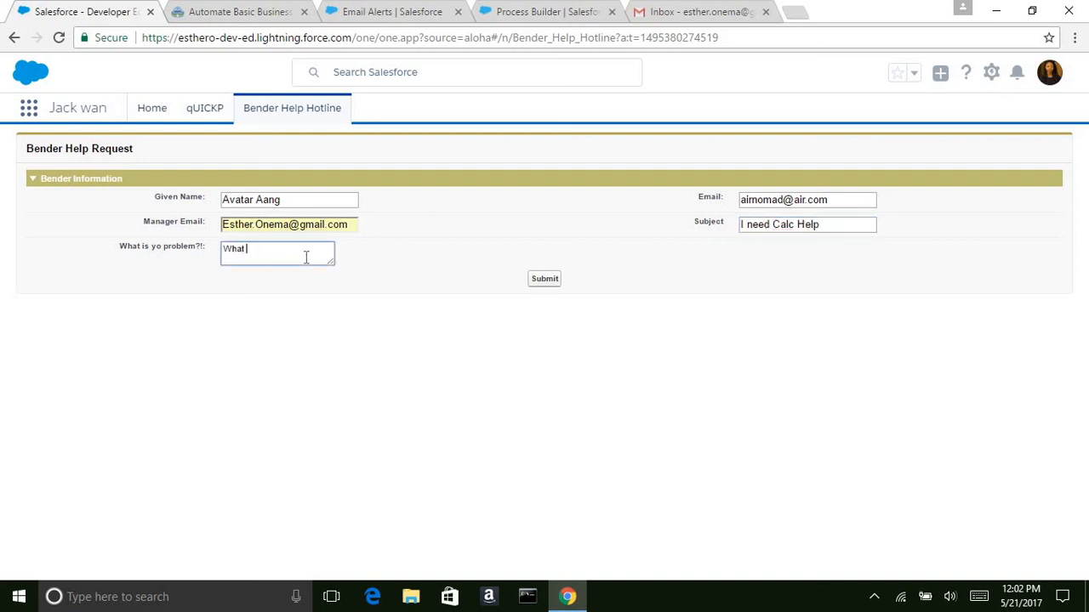
text(is the derivative of 1??)
click(544, 279)
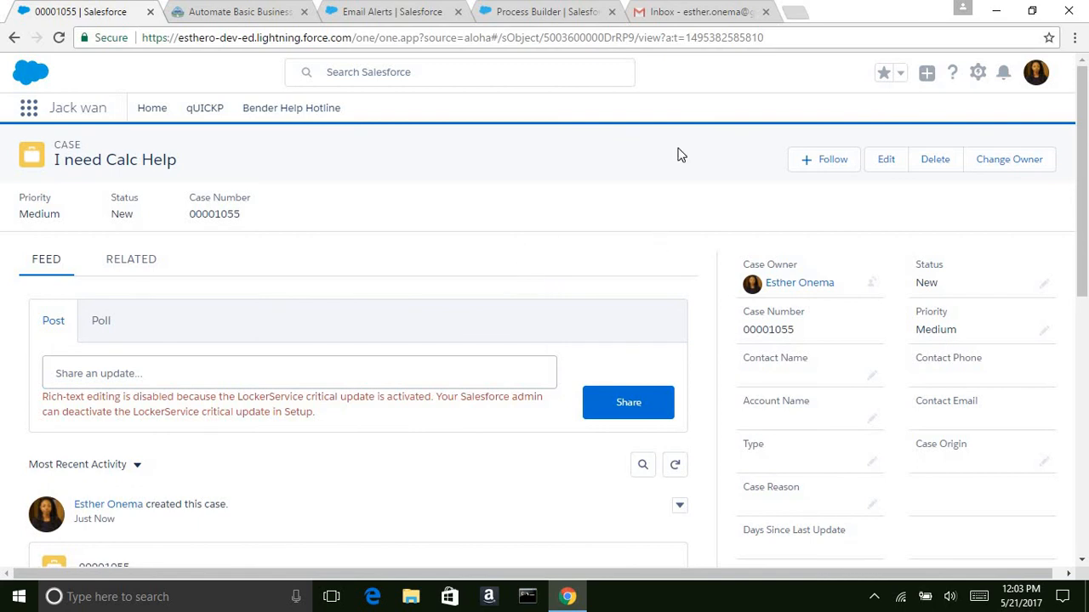
- Switch to Gmail, refresh the inbox and read the "Help Save The World!" email, checking its case number
click(693, 10)
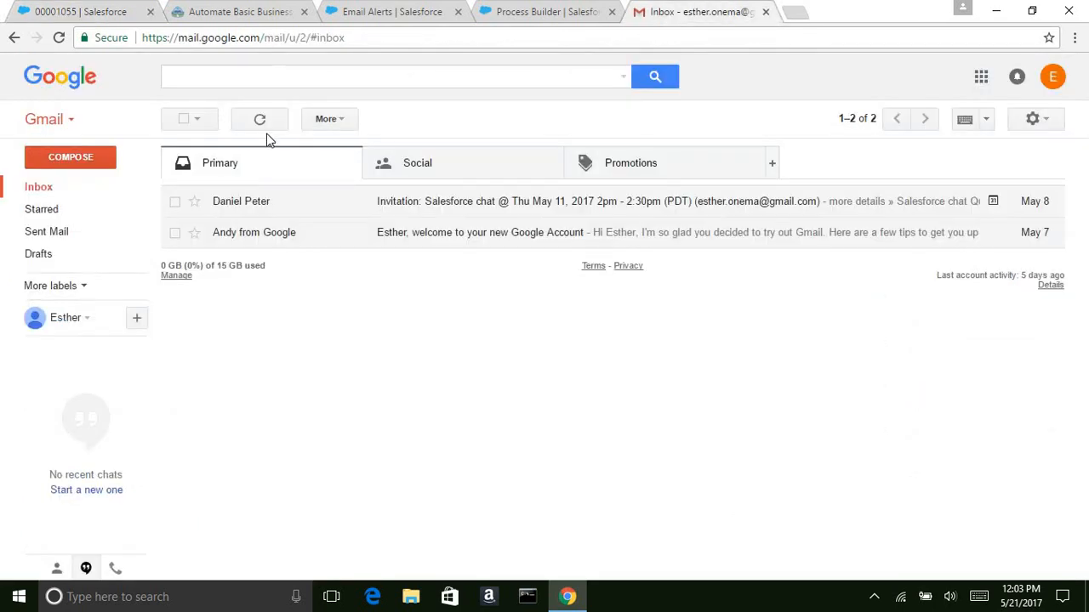
click(265, 121)
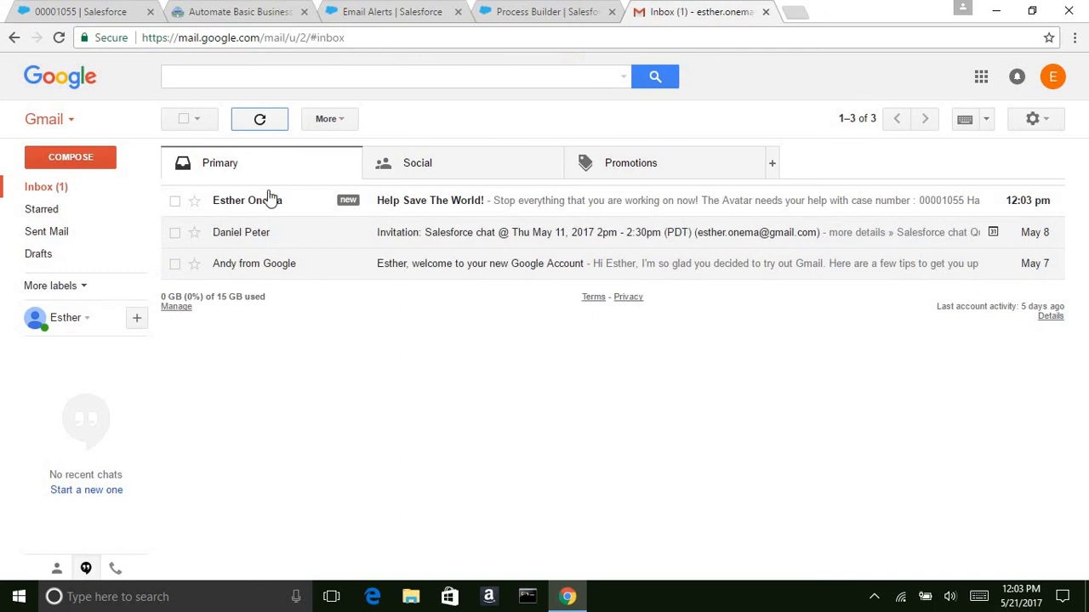
click(314, 205)
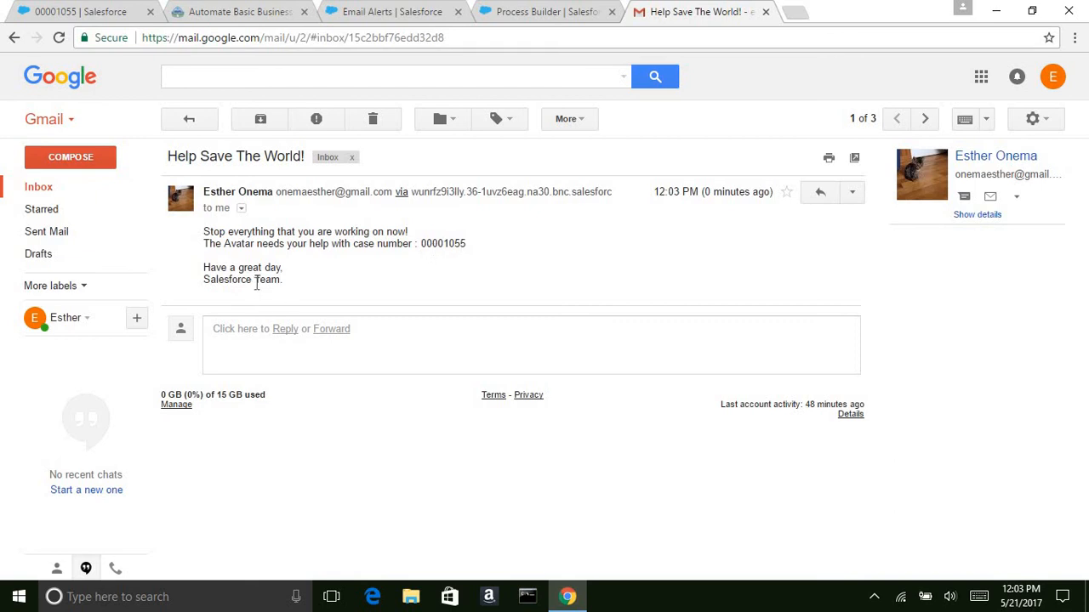
double_click(432, 244)
- Return to the "I need Calc Help" case in Salesforce and examine its case number, manager email and web contact details
click(544, 12)
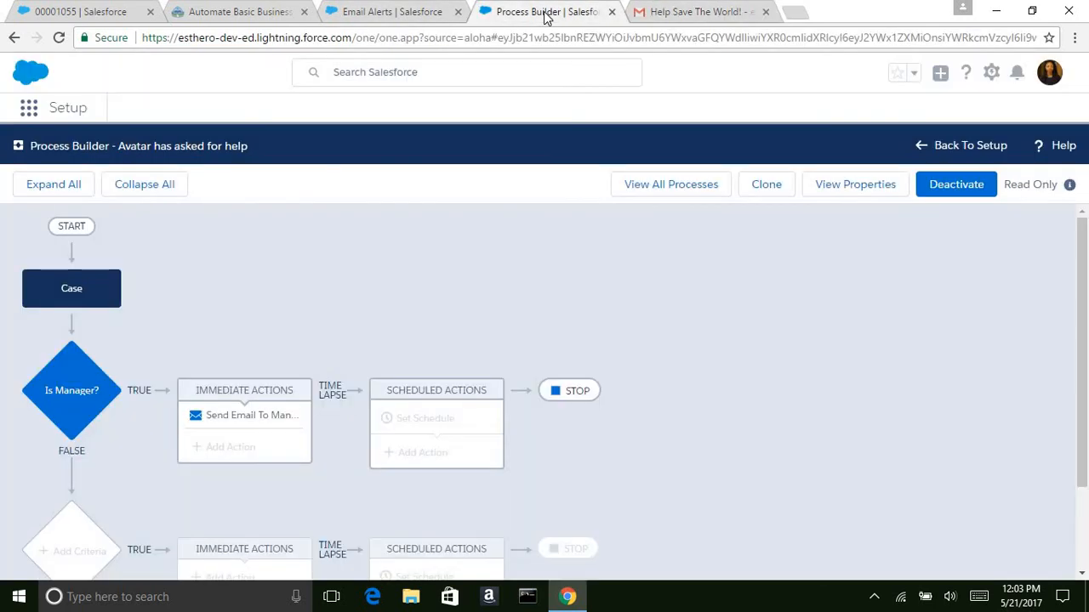
click(371, 10)
click(102, 11)
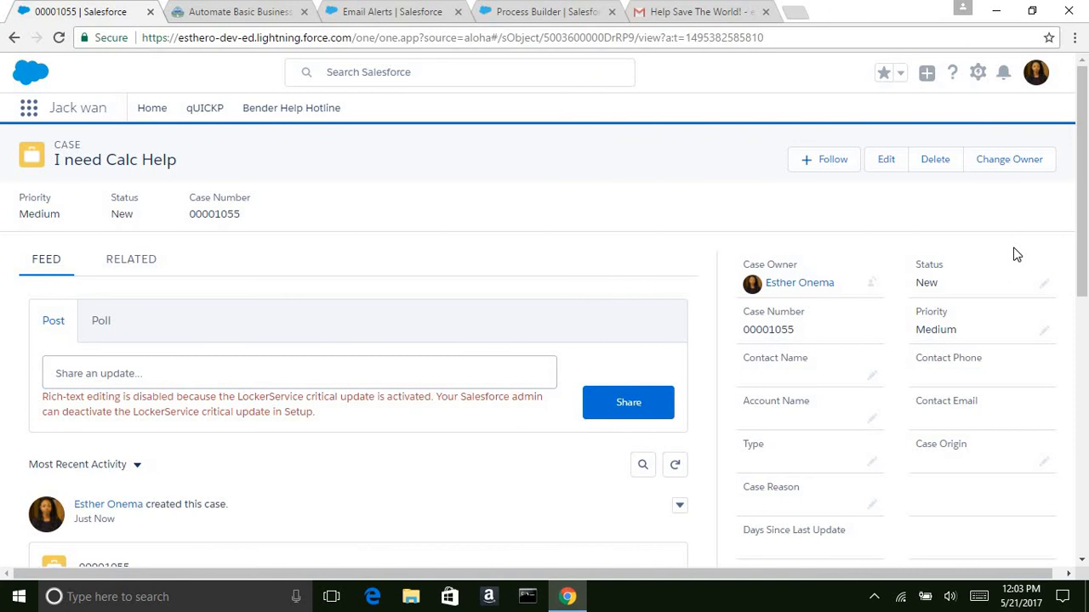
drag(1081, 240, 1080, 369)
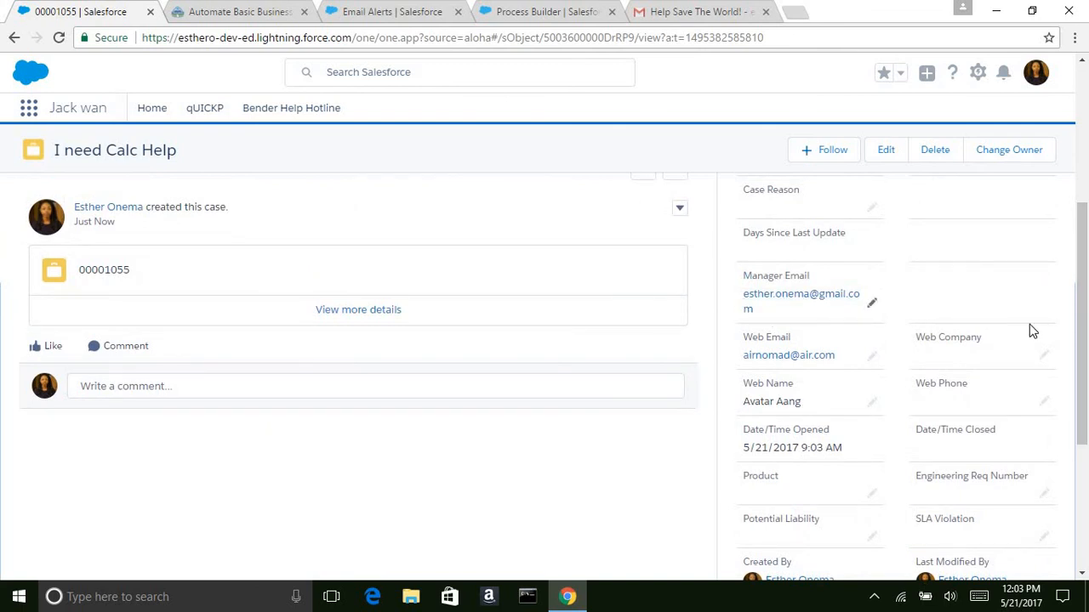
click(1083, 474)
drag(1082, 337, 1086, 187)
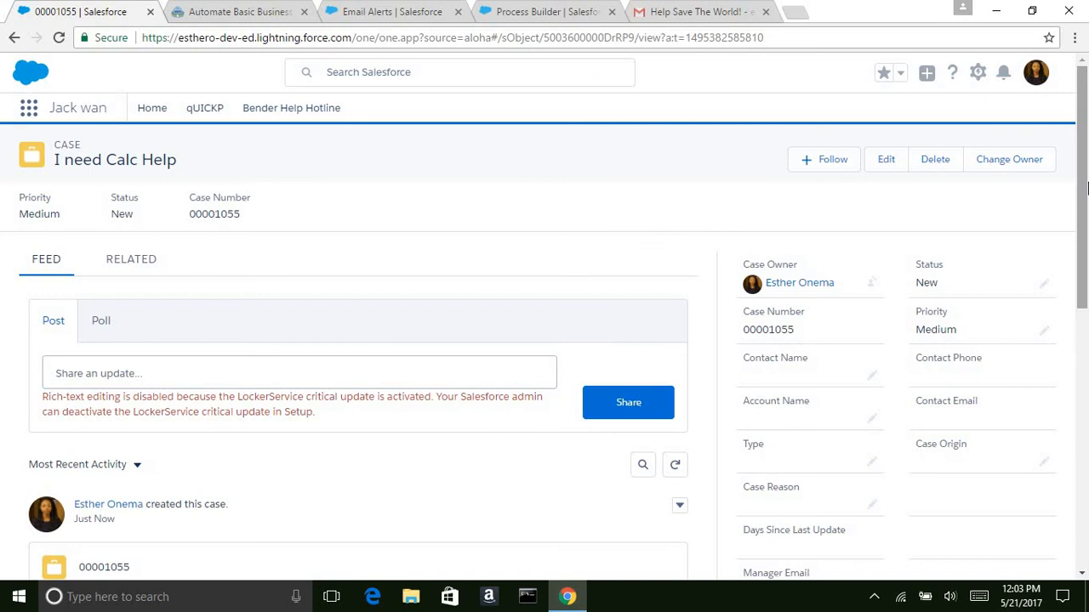